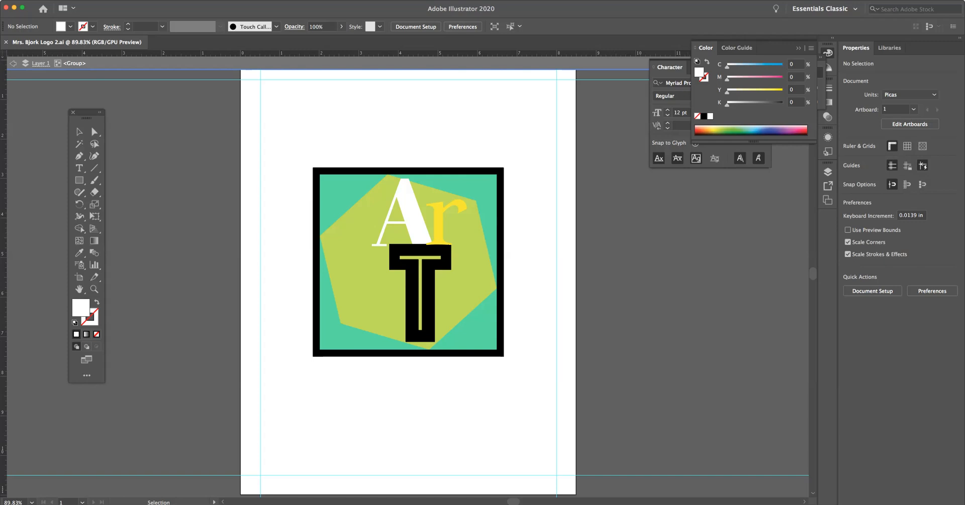
- Float the Color panel over the workspace below the Character panel, close it and show it again
left_click_drag(736, 44, 732, 200)
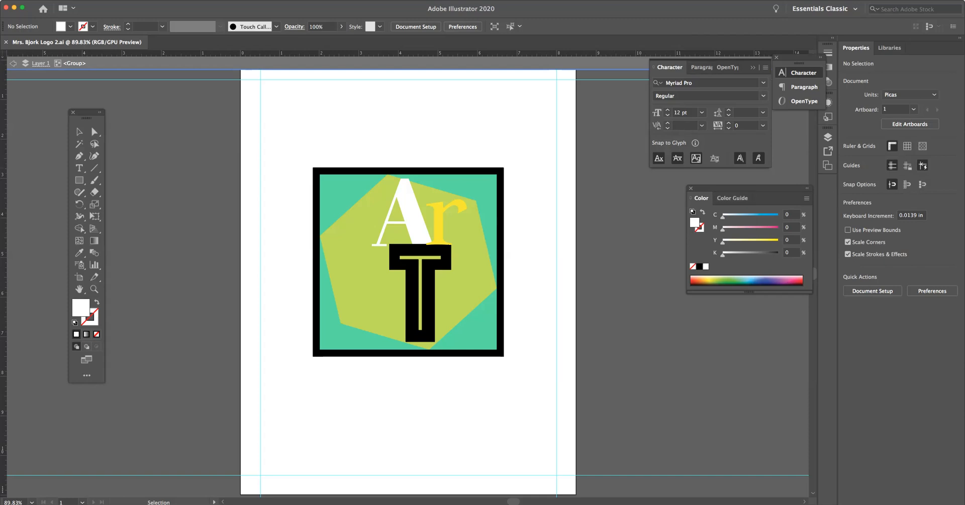
mouse_move(732, 198)
left_mouse_down()
mouse_move(642, 242)
mouse_move(731, 198)
left_mouse_up()
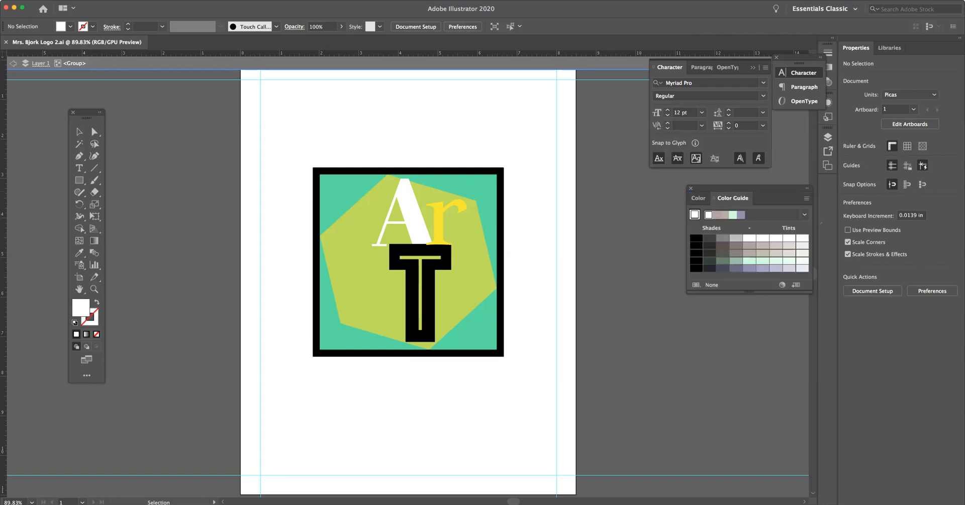
left_click(691, 188)
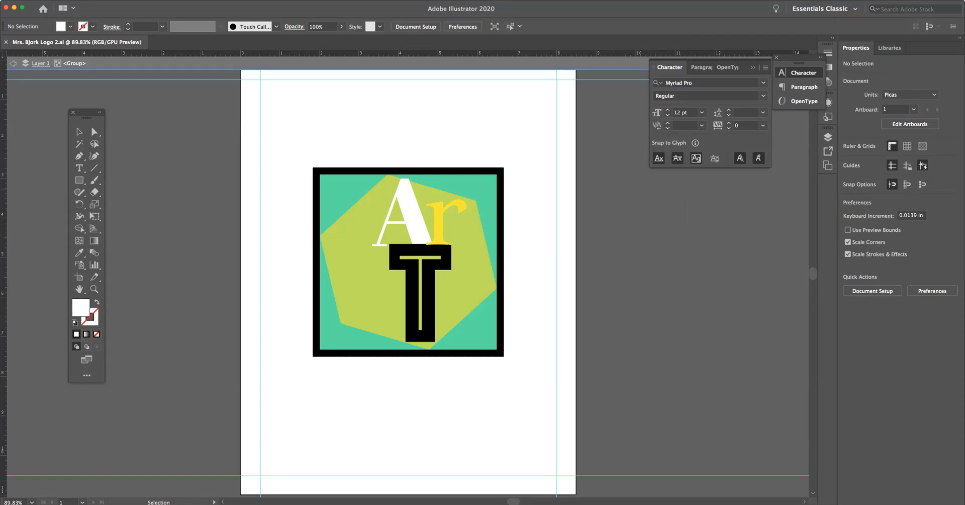
left_click(195, 0)
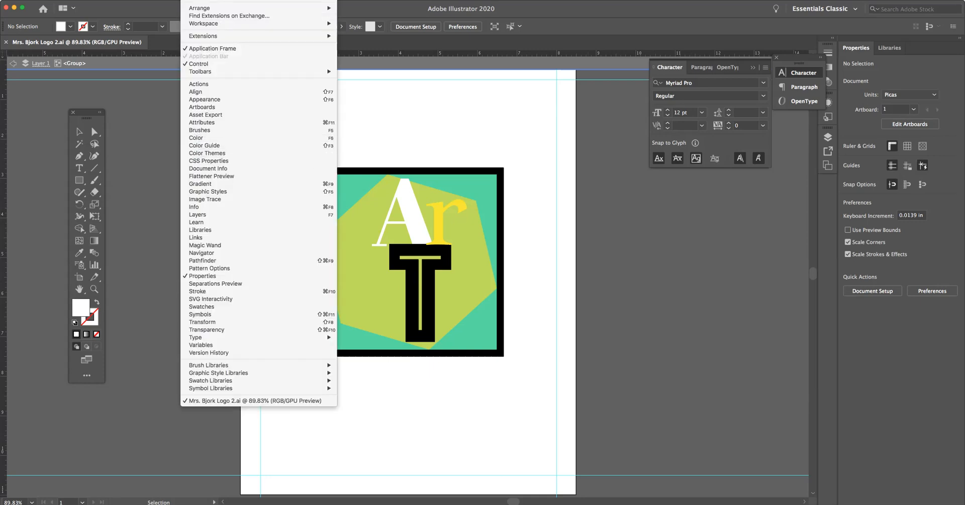
left_click(197, 138)
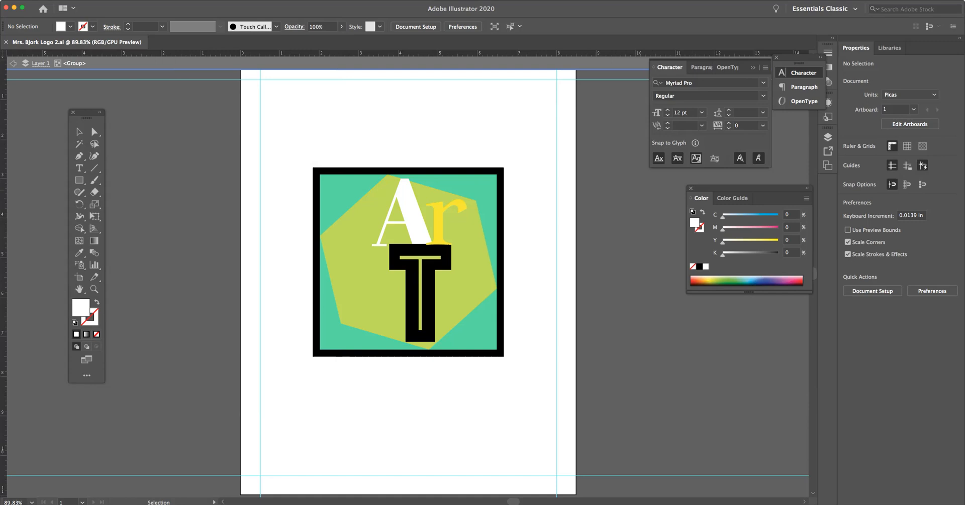
- Move the toolbox slightly higher, toggle it to one column and back to two, and view the available workspaces
left_click_drag(86, 114, 87, 103)
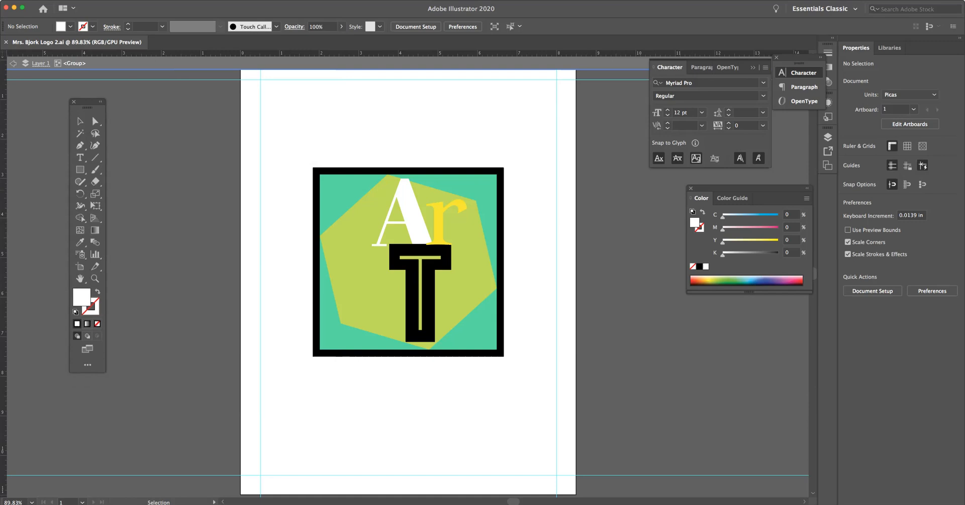
left_click(100, 101)
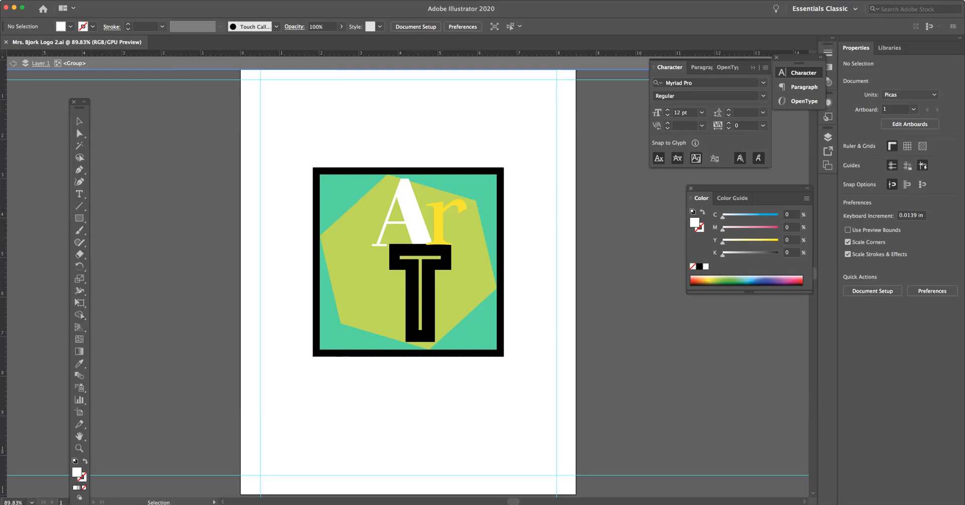
left_click(84, 101)
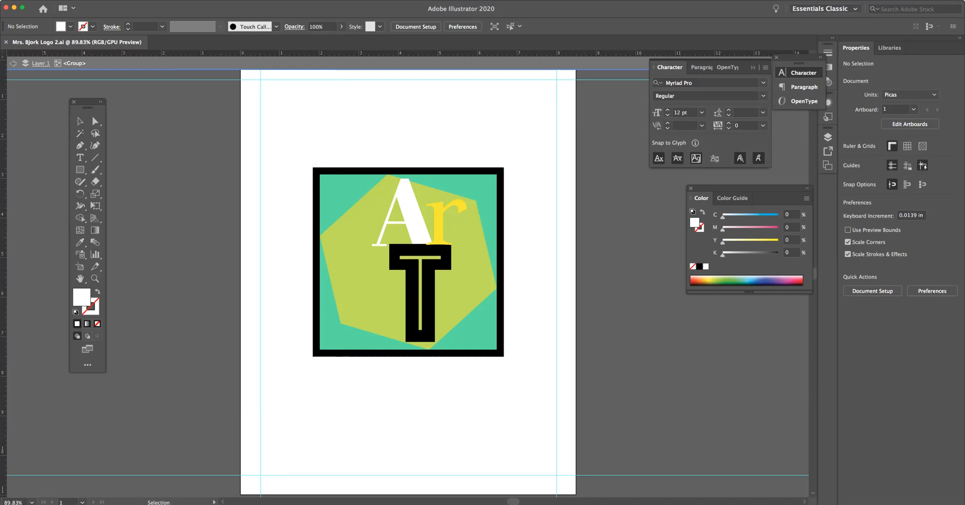
left_click(815, 8)
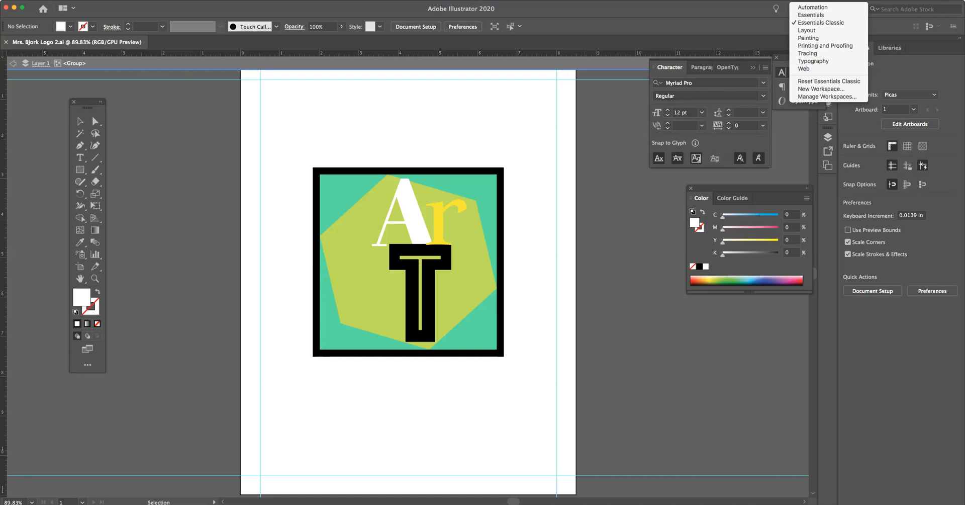
key("Escape")
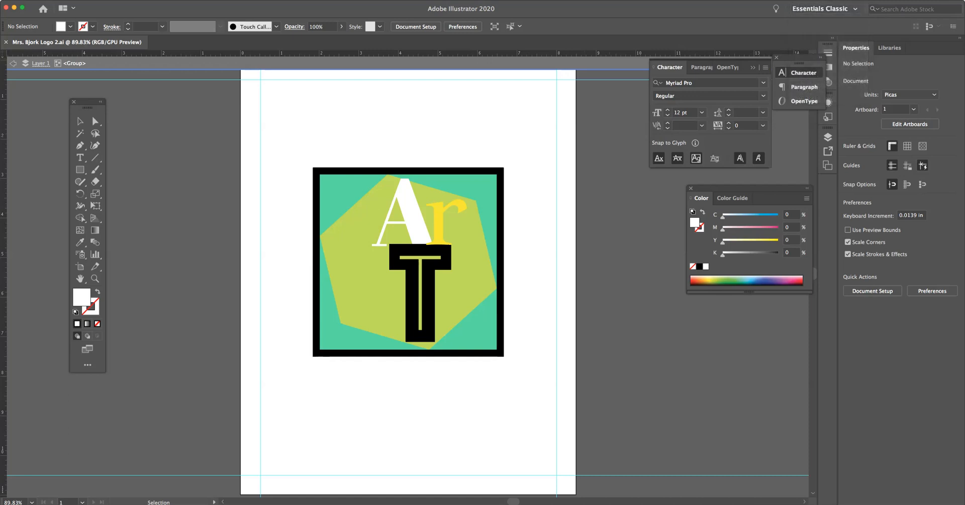
- Select the whole logo artwork, move it to the artboard's upper-left area inside the guides, and deselect it
left_click_drag(338, 179, 509, 376)
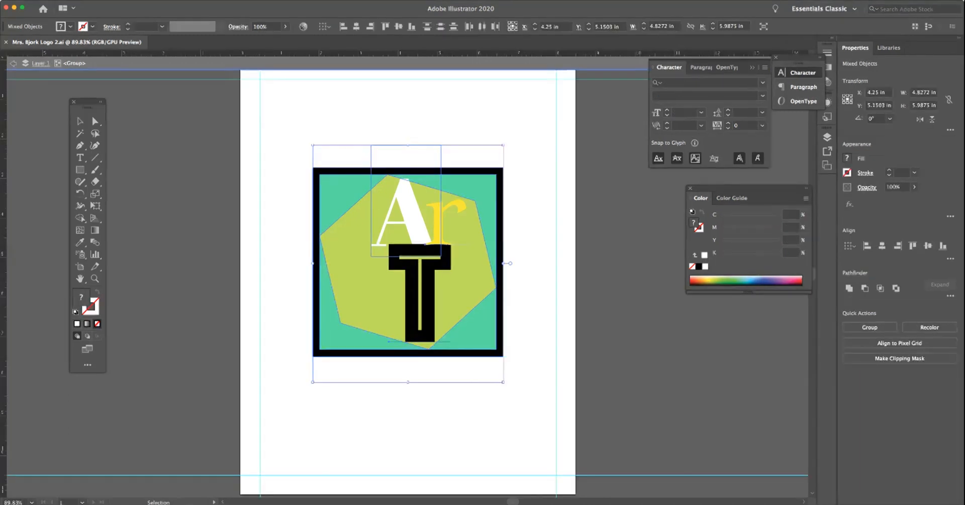
key("super+shift+a")
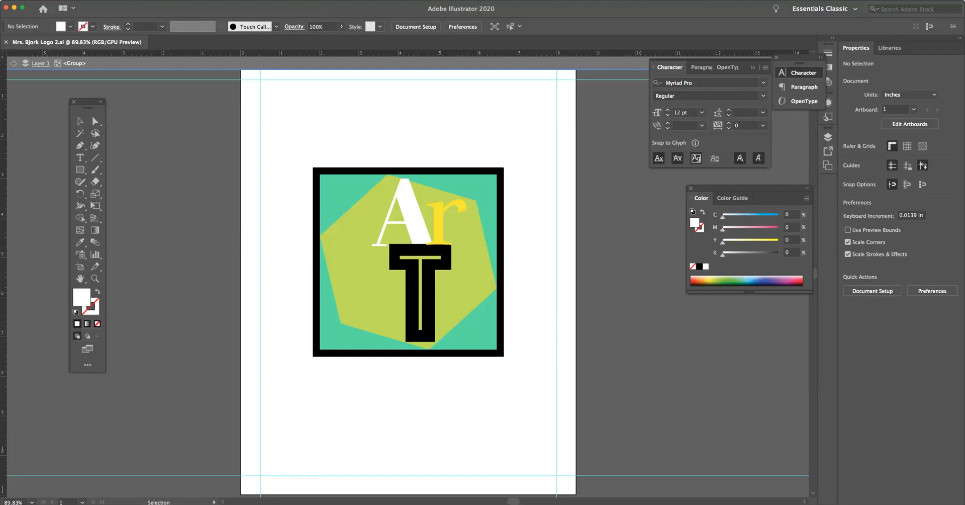
left_click_drag(522, 370, 293, 155)
left_click_drag(343, 172, 298, 85)
left_click(564, 266)
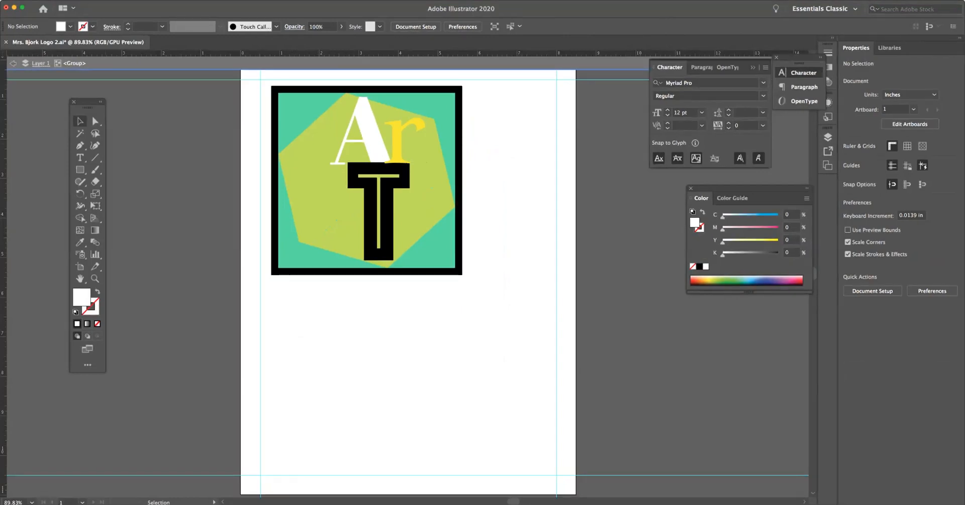
- Look at the Direct Selection tool's variants and return to the Selection tool
key("a")
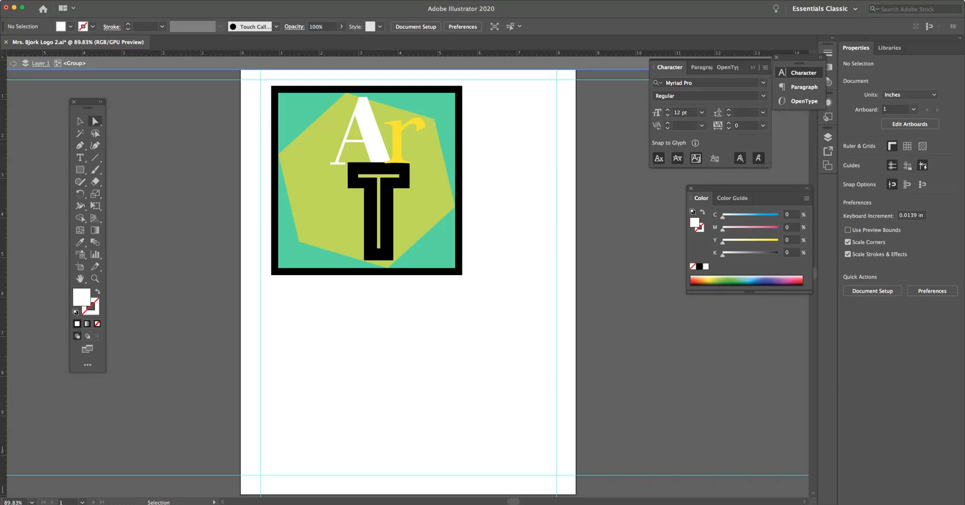
left_click(95, 121)
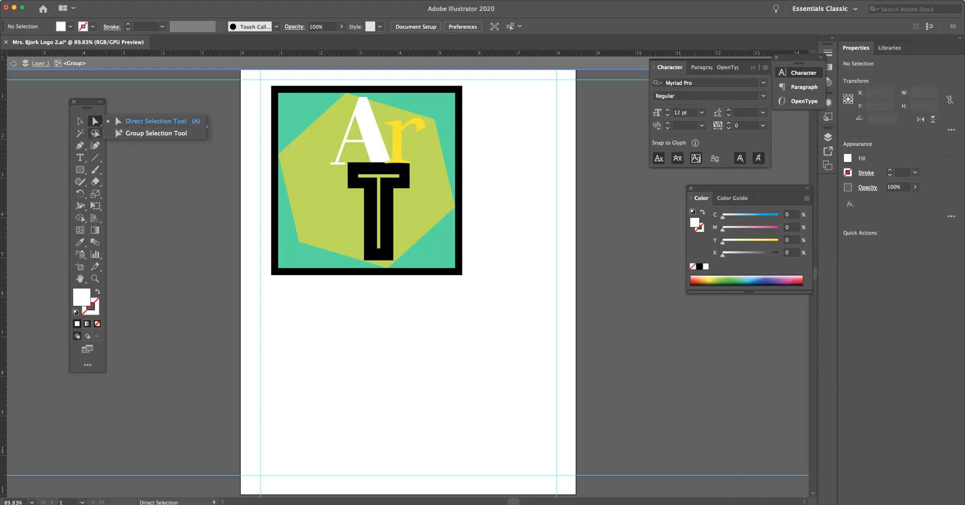
key("v")
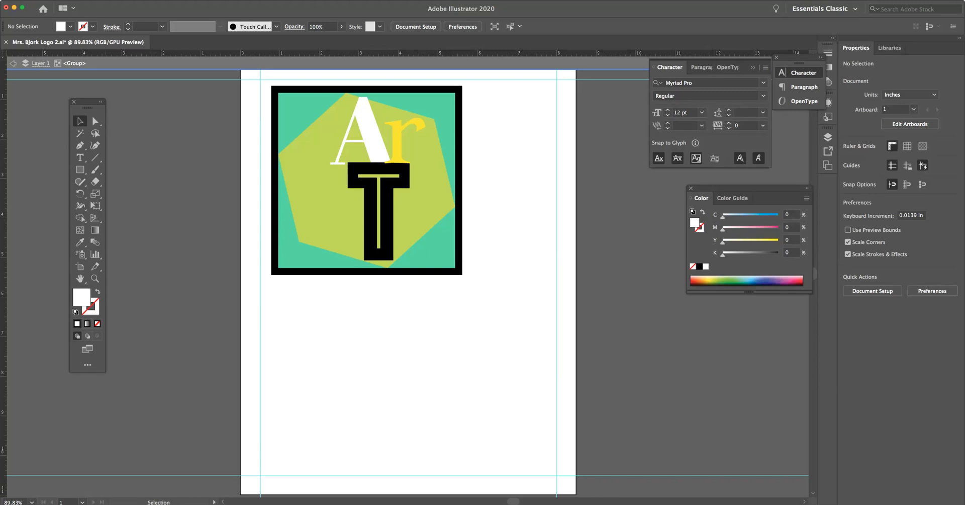
- Try moving the lime hexagon about 1.25 in to the right, undo the move and deselect the shape
left_click(330, 206)
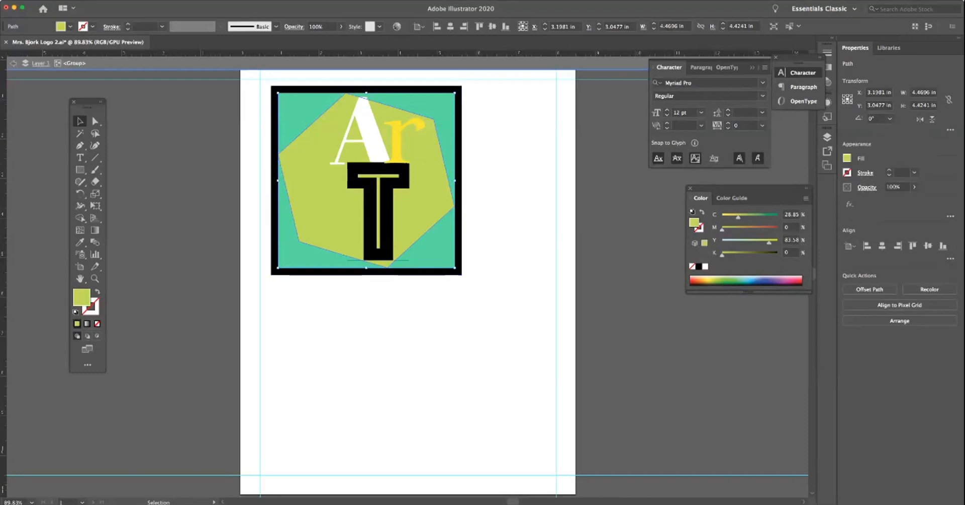
left_click_drag(451, 207, 500, 210)
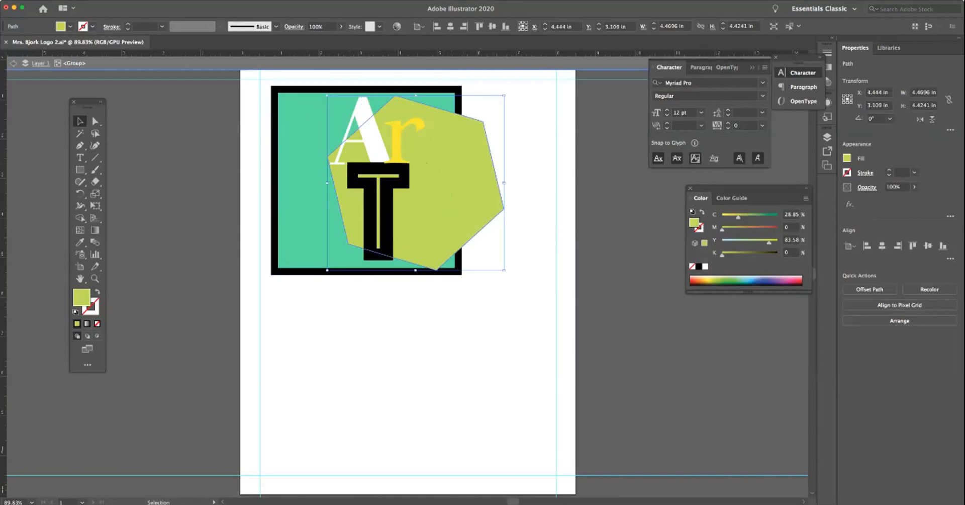
key("super+z")
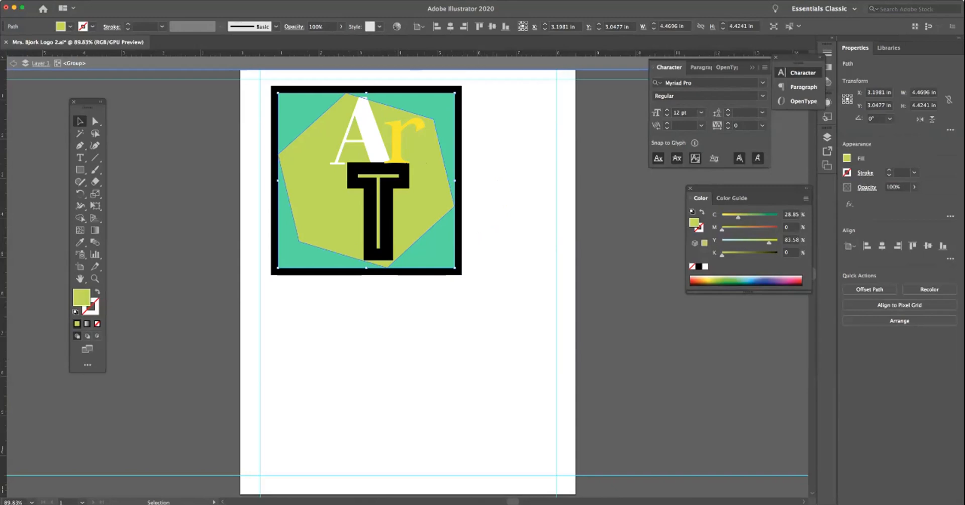
key("shift+super+a")
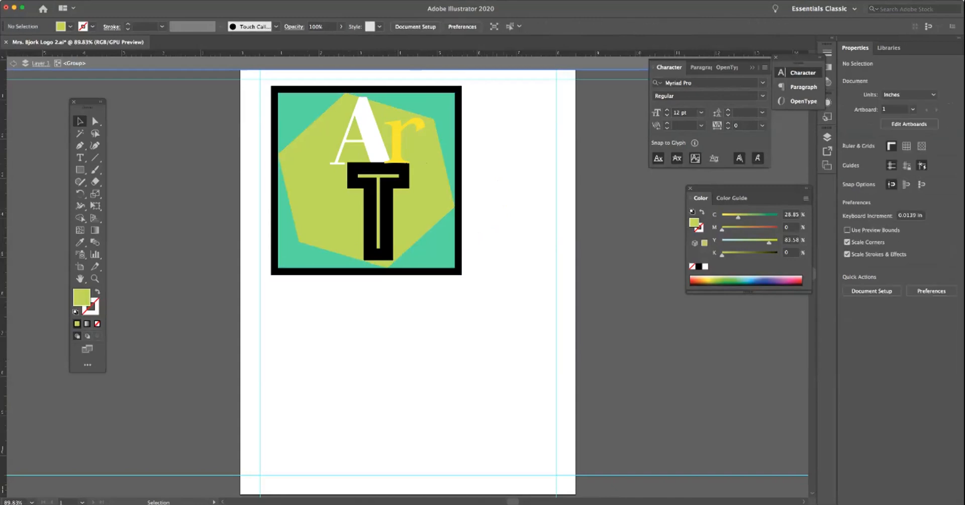
- Inspect the logo's parts by selecting the teal square, the black frame and the letter group in turn, and deselect
left_click(436, 248)
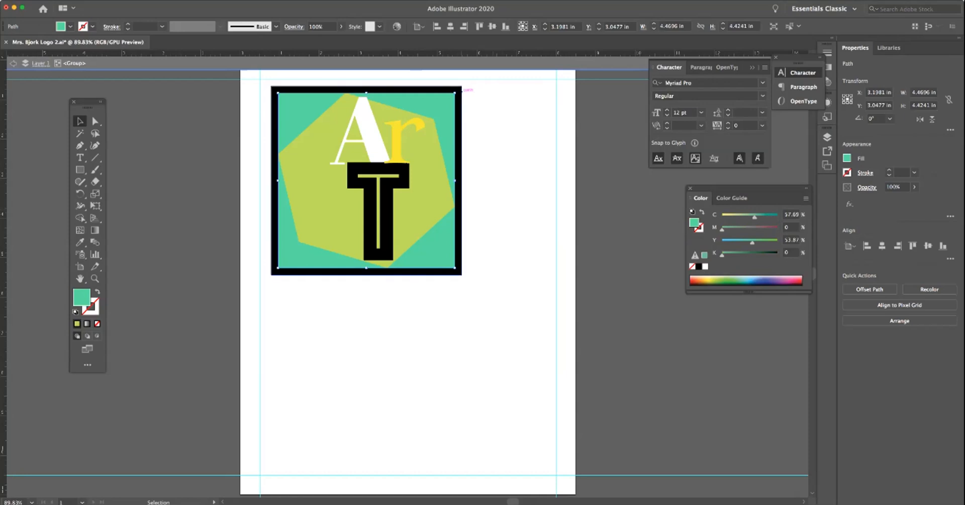
left_click(462, 87)
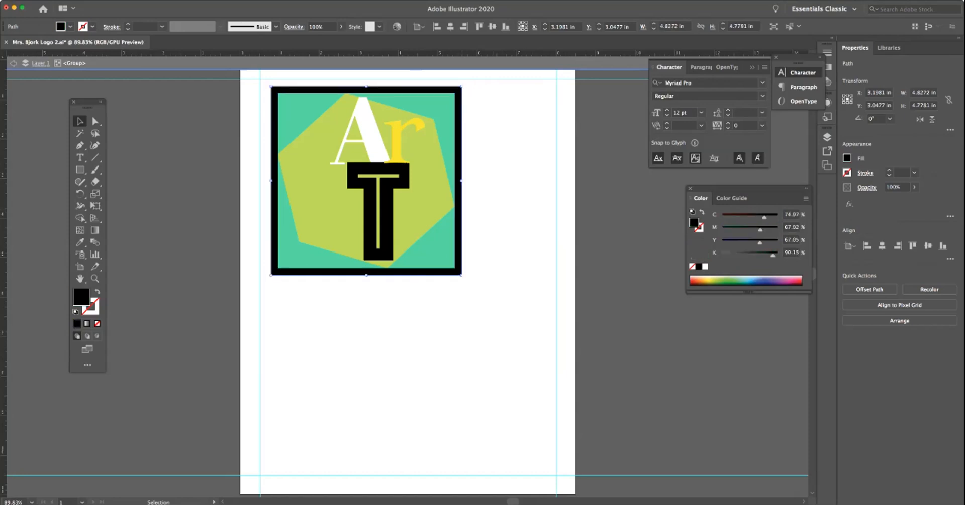
left_click(378, 168)
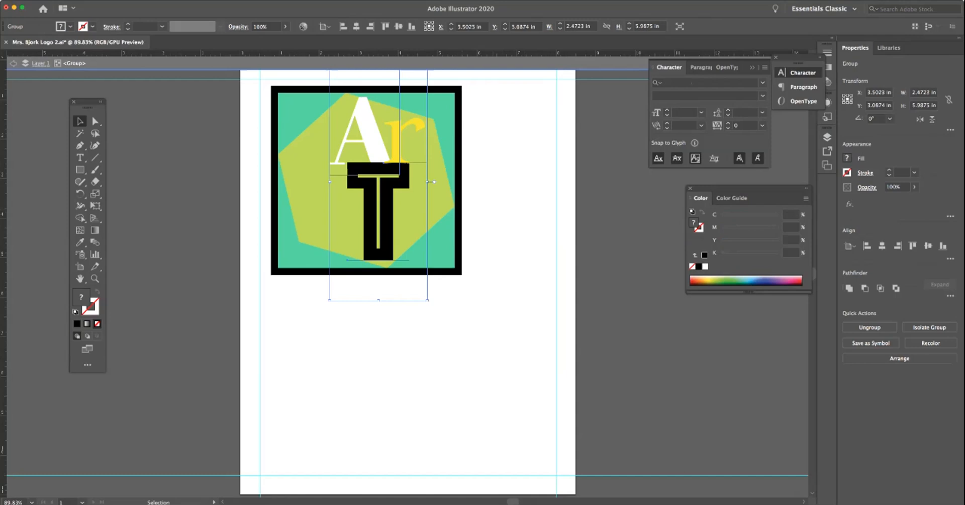
key("shift+super+a")
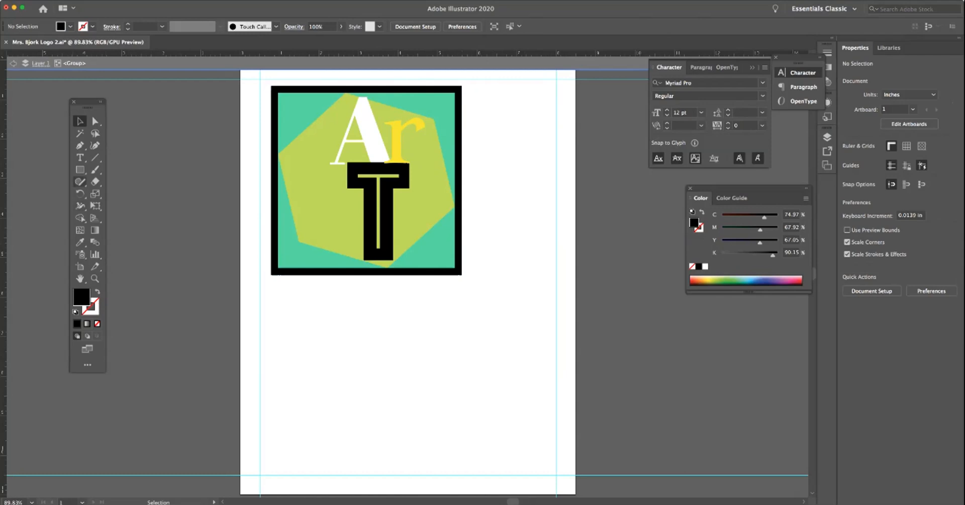
- Try the Ellipse tool below the logo with a freehand ellipse and a circle about 2.8 in wide, deleting each
left_click(80, 169)
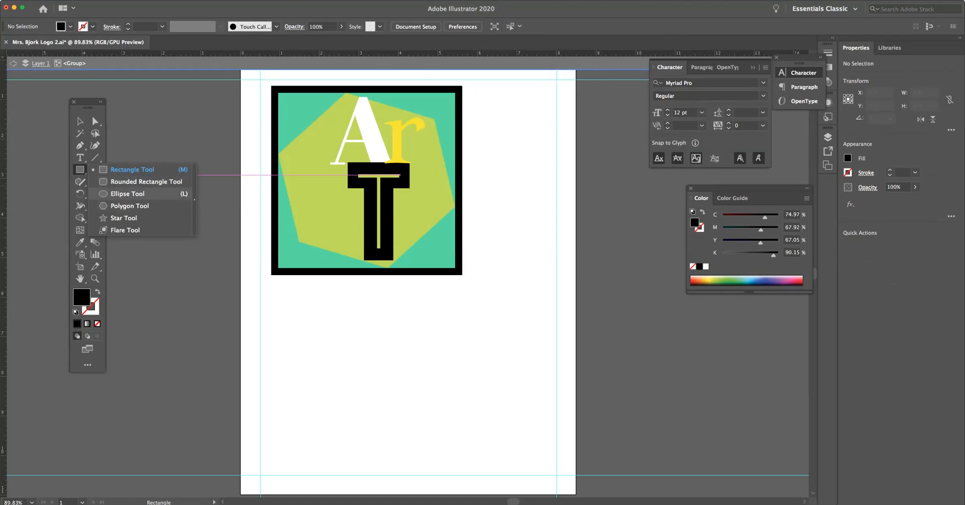
left_click(128, 194)
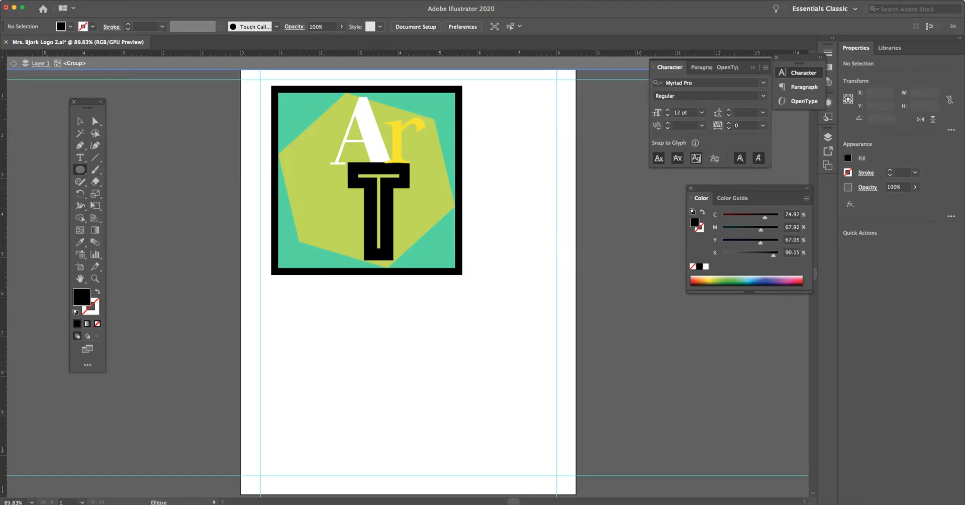
left_click_drag(312, 326, 462, 396)
key("Delete")
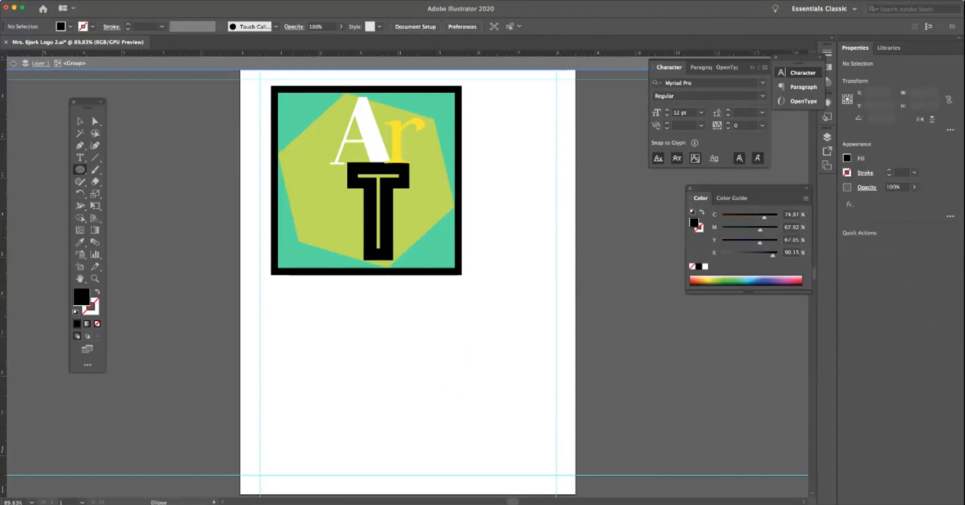
left_click_drag(293, 322, 364, 432)
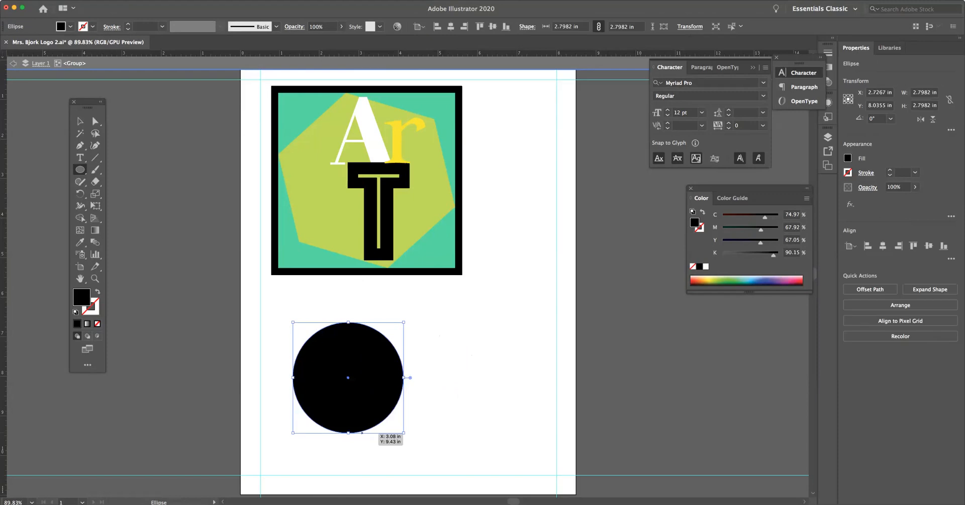
key("Delete")
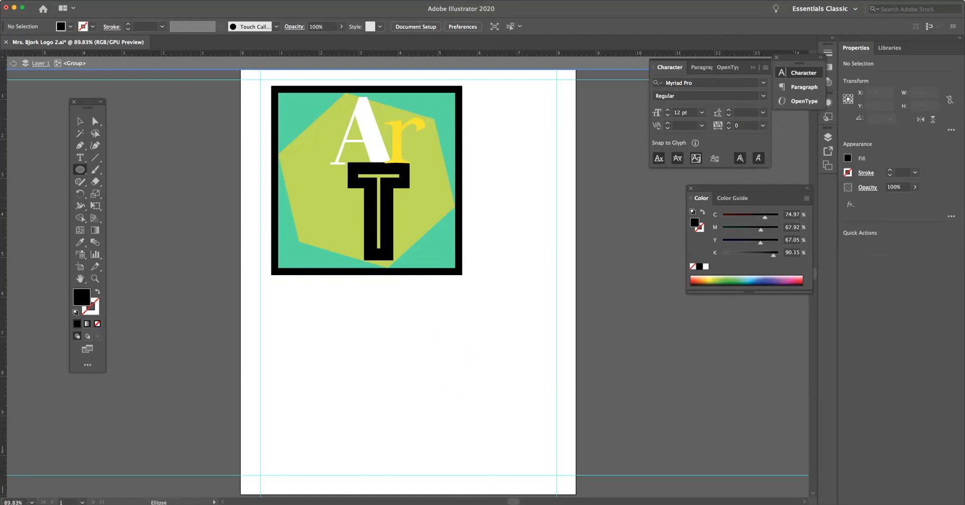
- Create a circle with an exact width and height of 3 in below the logo
left_click(474, 276)
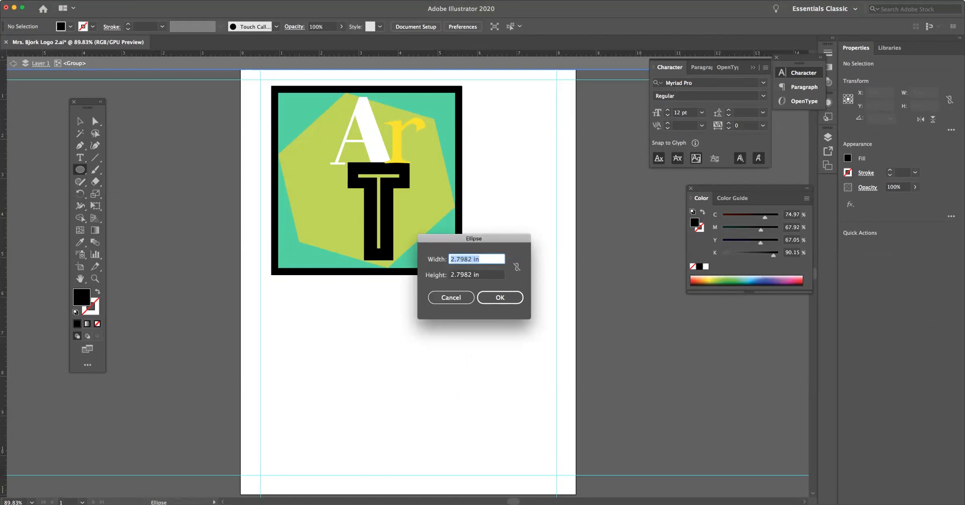
left_click_drag(474, 238, 372, 309)
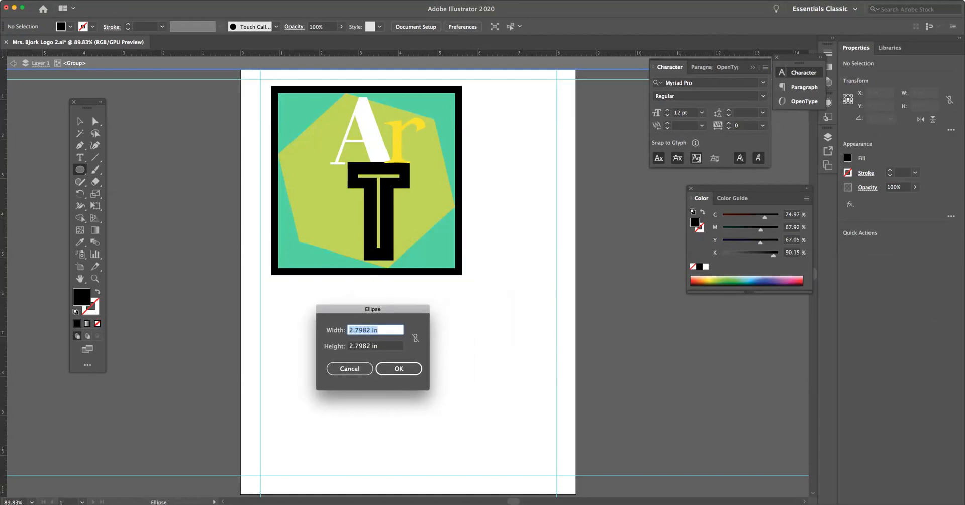
type("3")
key("Tab")
type("3")
key("Return")
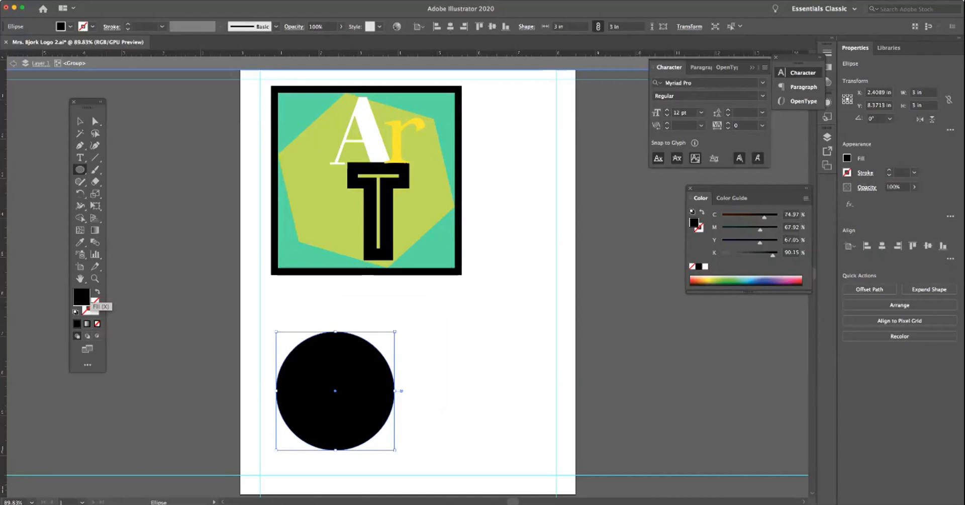
- Apply a green stroke of C 61.96, M 0, Y 100, K 0 to the black circle
left_click(95, 302)
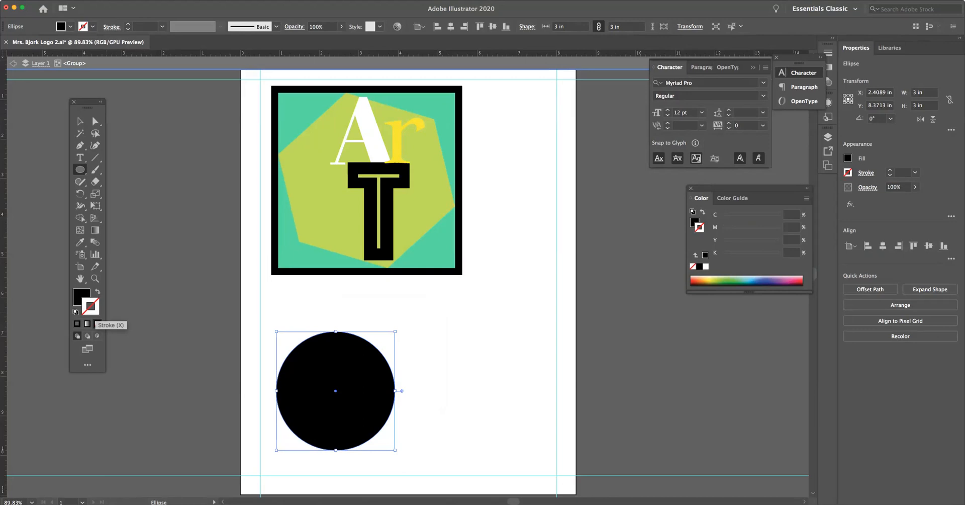
left_click(721, 280)
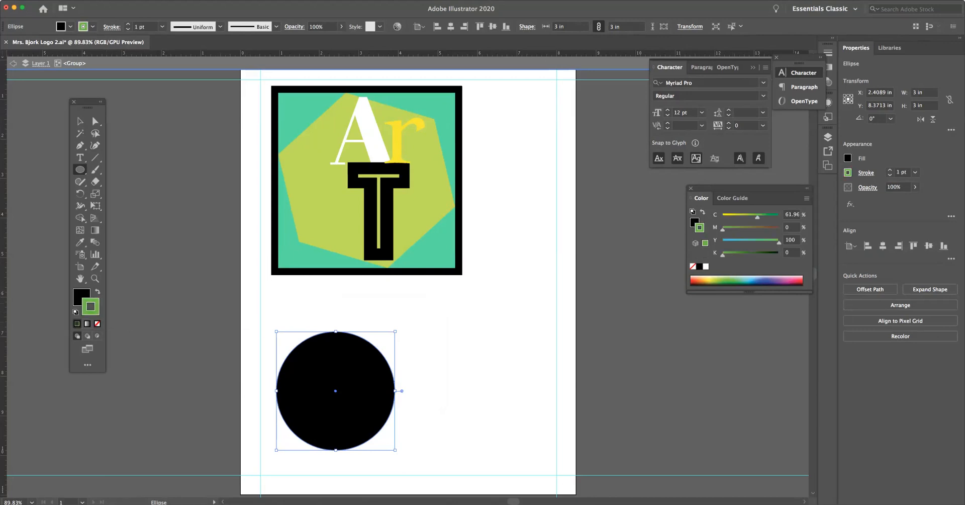
key("v")
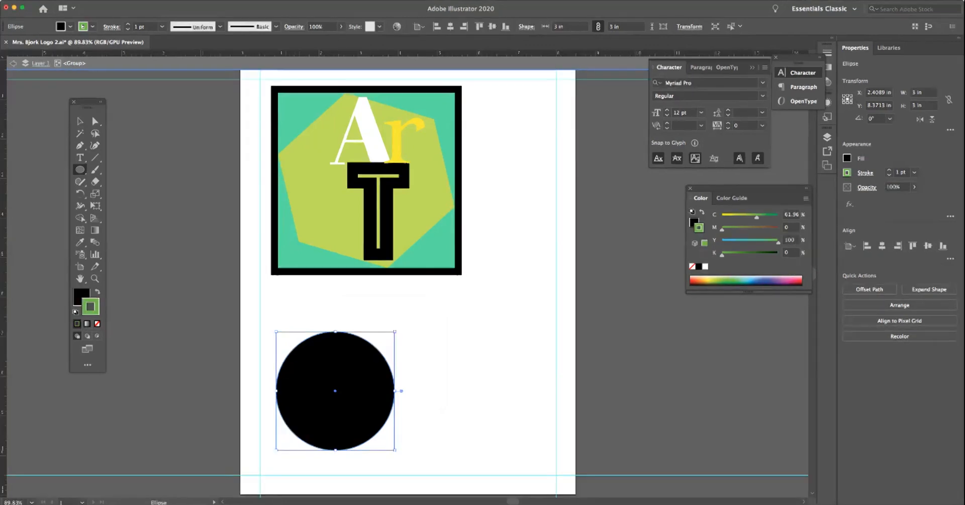
- Set the black circle's green stroke weight to 10 pt and deselect it
key("l")
key("v")
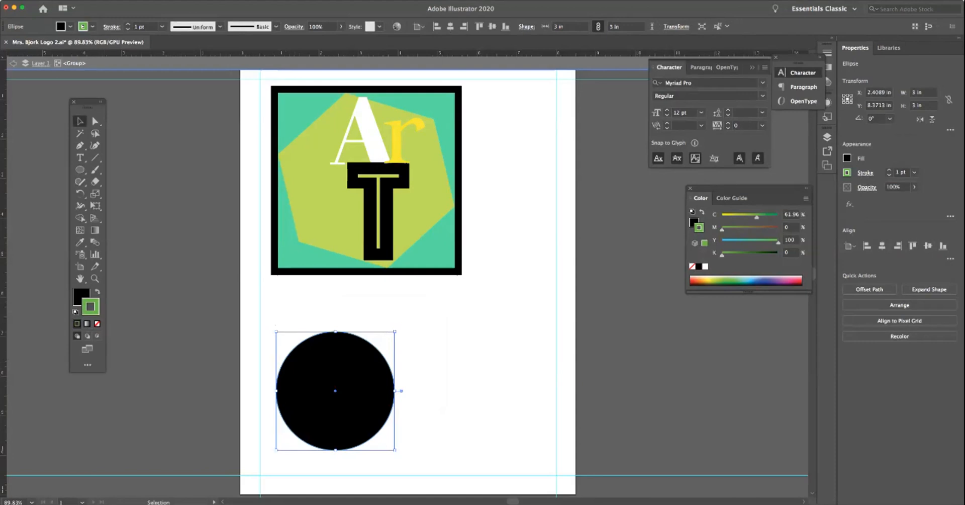
key("super+shift+a")
key("a")
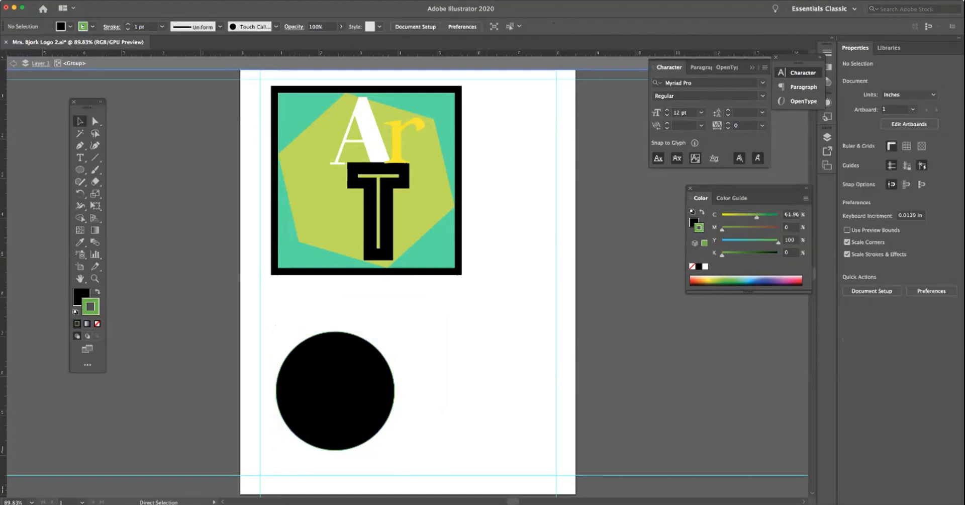
key("v")
left_click(828, 53)
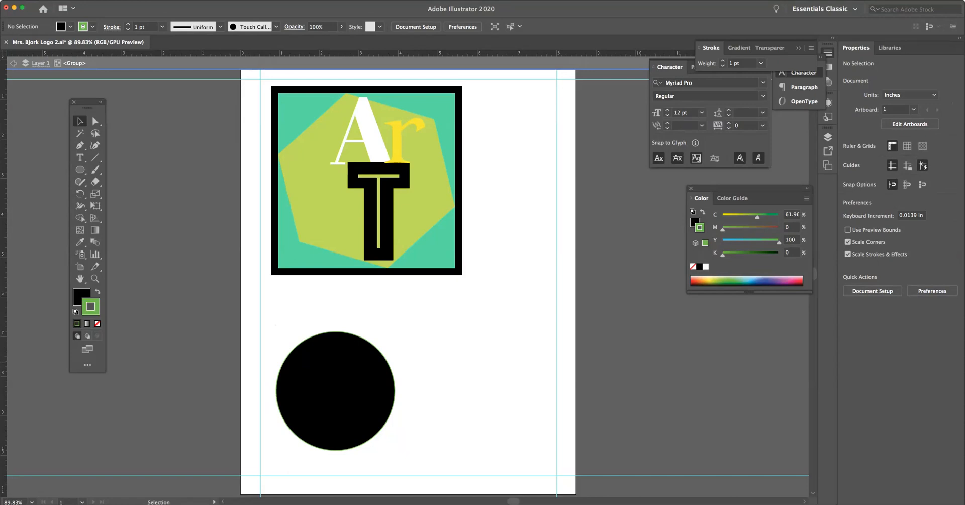
left_click(761, 63)
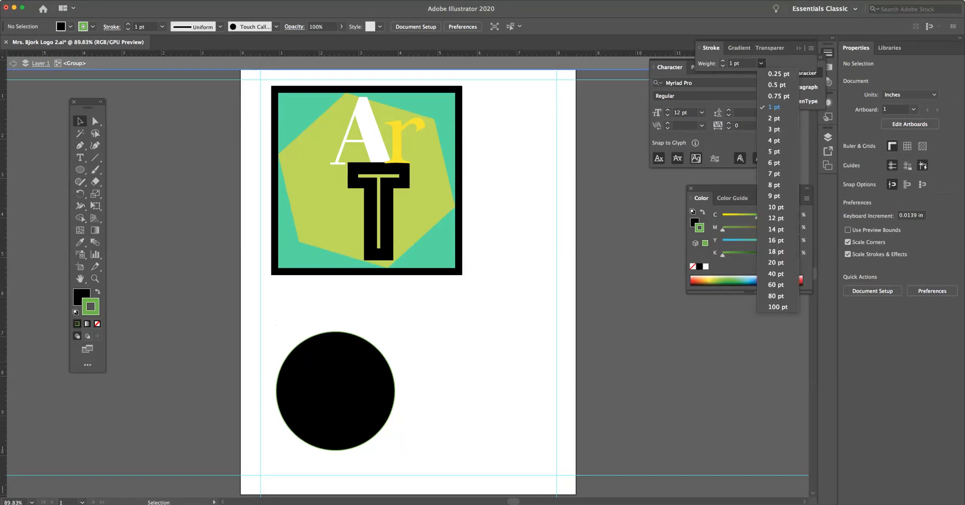
left_click(776, 206)
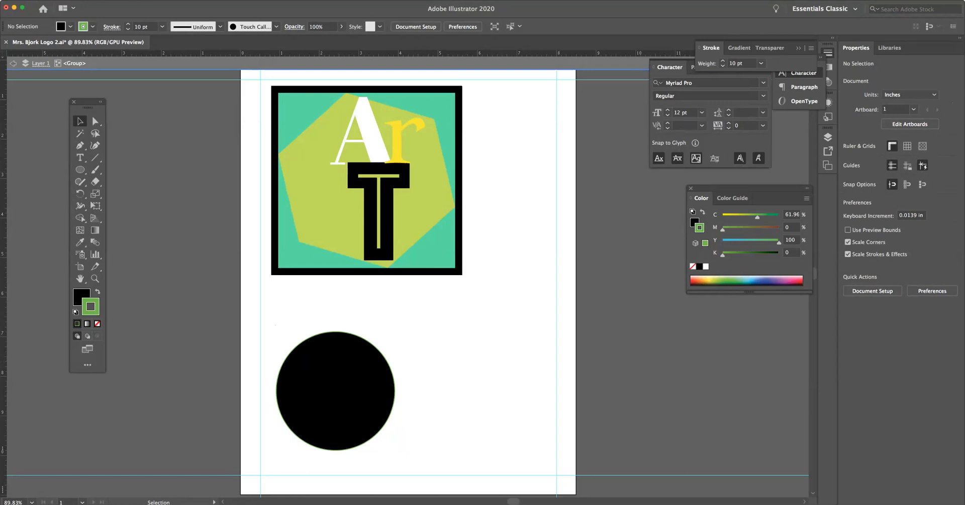
left_click(336, 391)
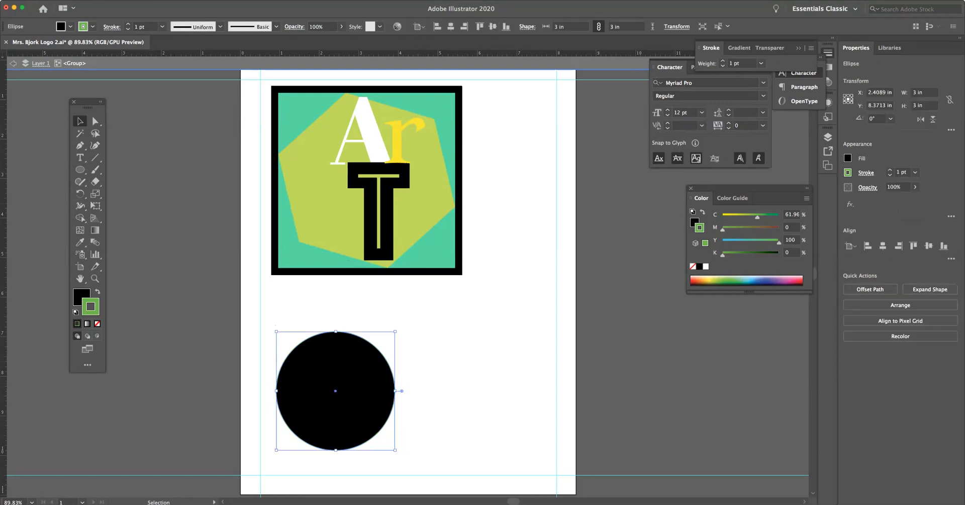
left_click(761, 63)
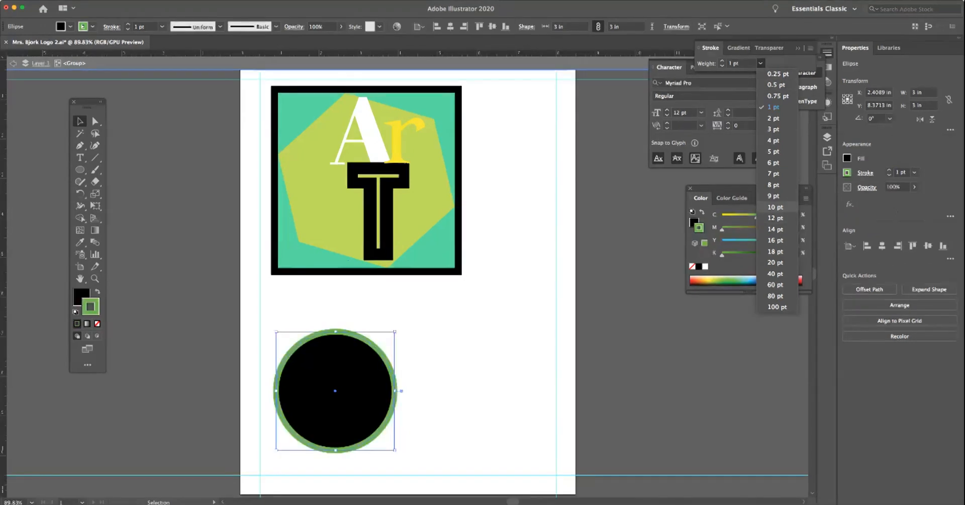
left_click(775, 207)
key("super+shift+a")
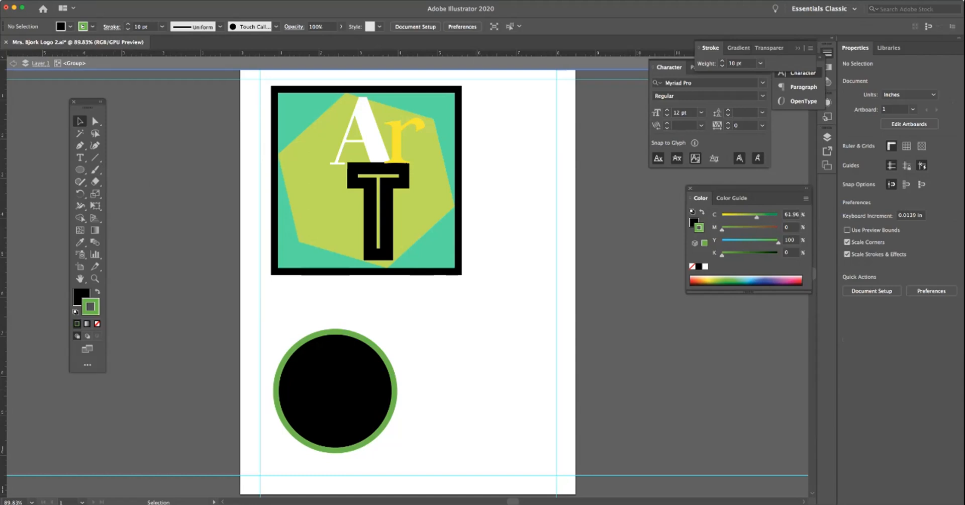
- Draw a closed five-point angular shape about 2.84 in wide and 1.93 in tall with the Pen tool, above and right of the circle
left_click(80, 146)
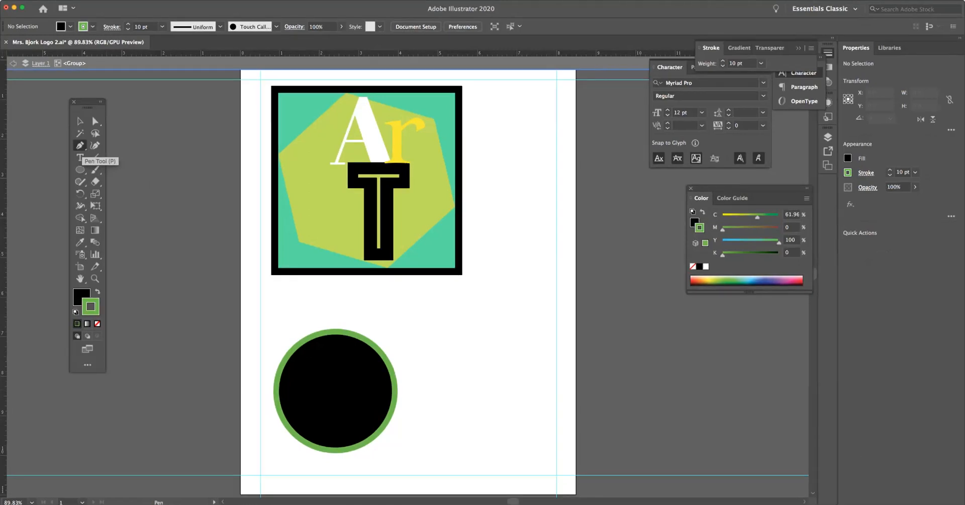
left_click(408, 321)
left_click(485, 300)
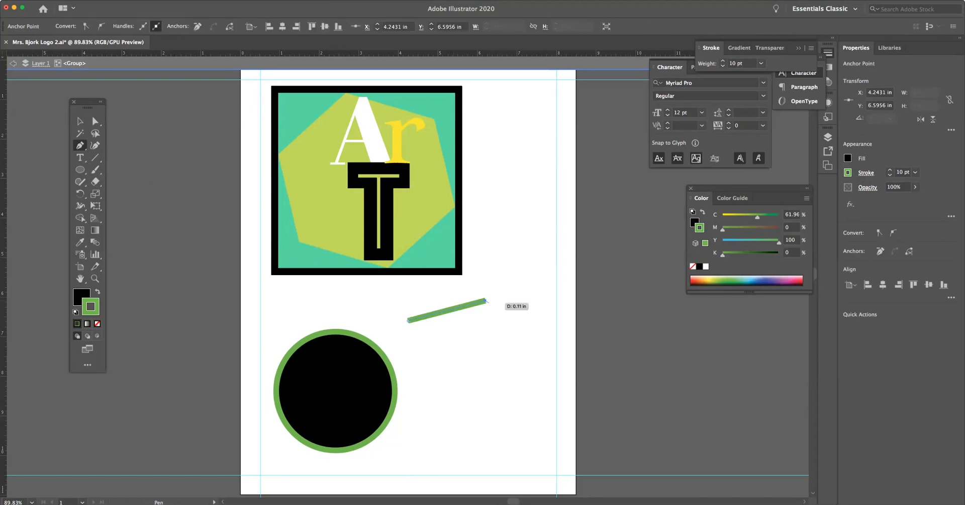
left_click(521, 339)
left_click(486, 376)
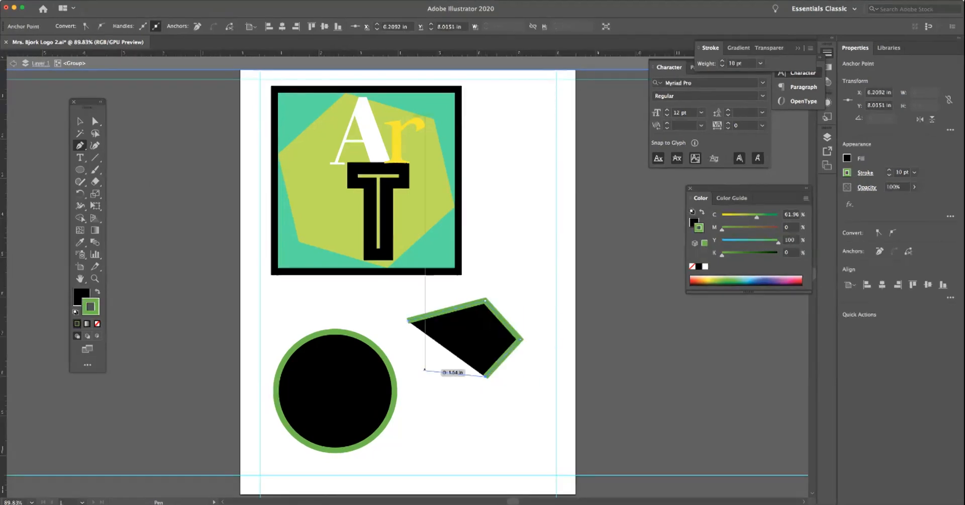
left_click(473, 342)
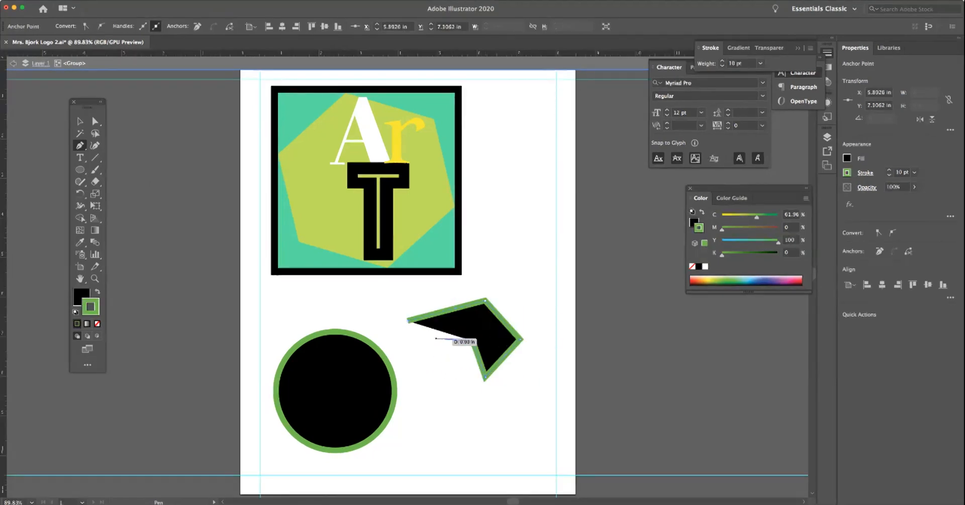
left_click(408, 320)
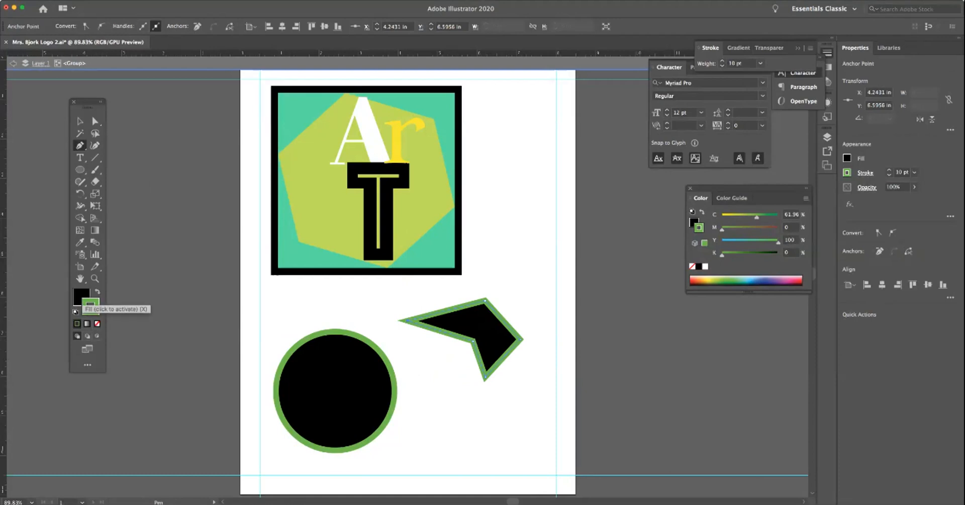
- Remove the angular shape's fill, keeping its green stroke, and deselect it
left_click(97, 324)
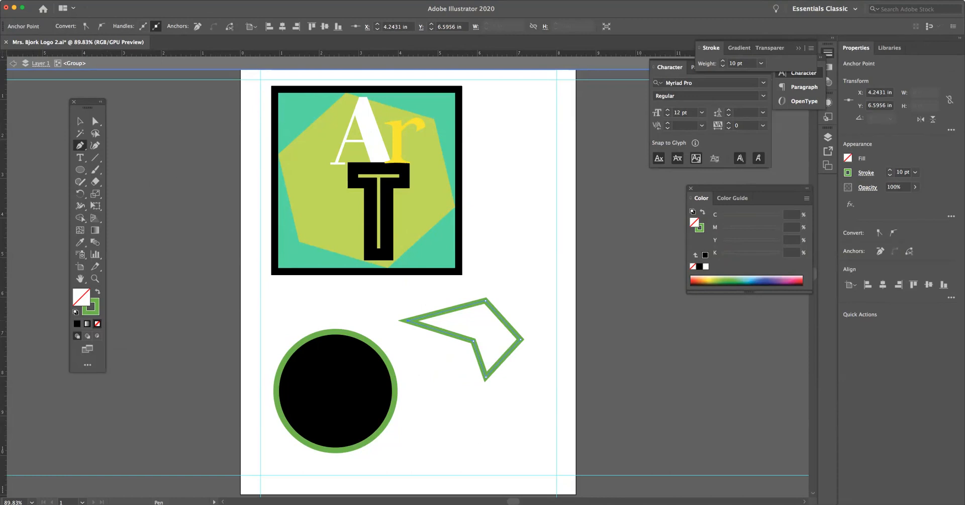
key("v")
key("super+shift+a")
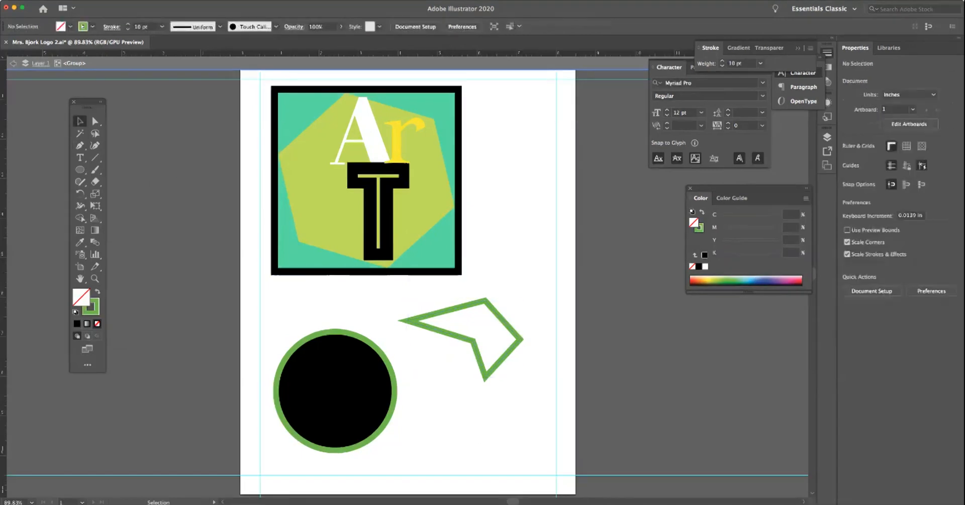
- Move the unfilled angular shape over the black circle, then back to the empty area below and right of the logo
left_click_drag(475, 356, 368, 386)
left_click(445, 332)
left_click_drag(445, 331, 346, 371)
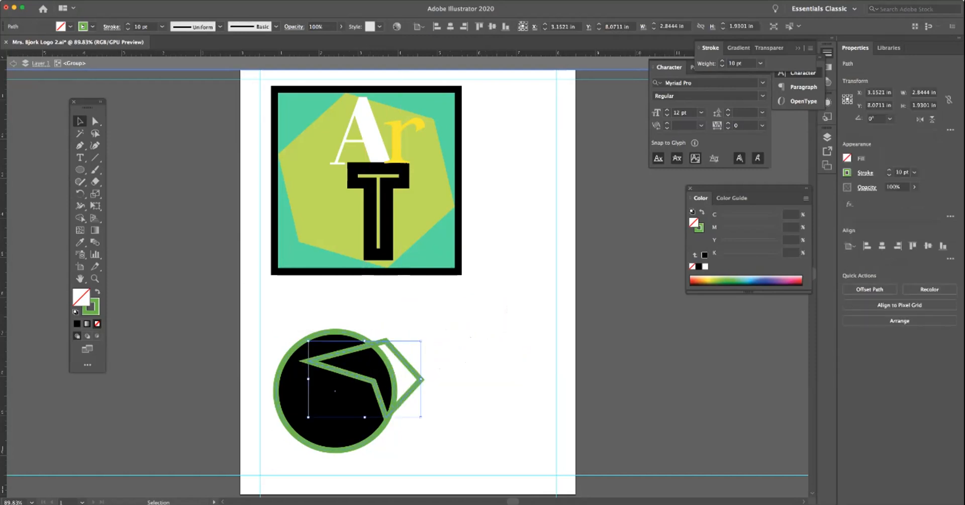
left_click_drag(410, 359, 532, 311)
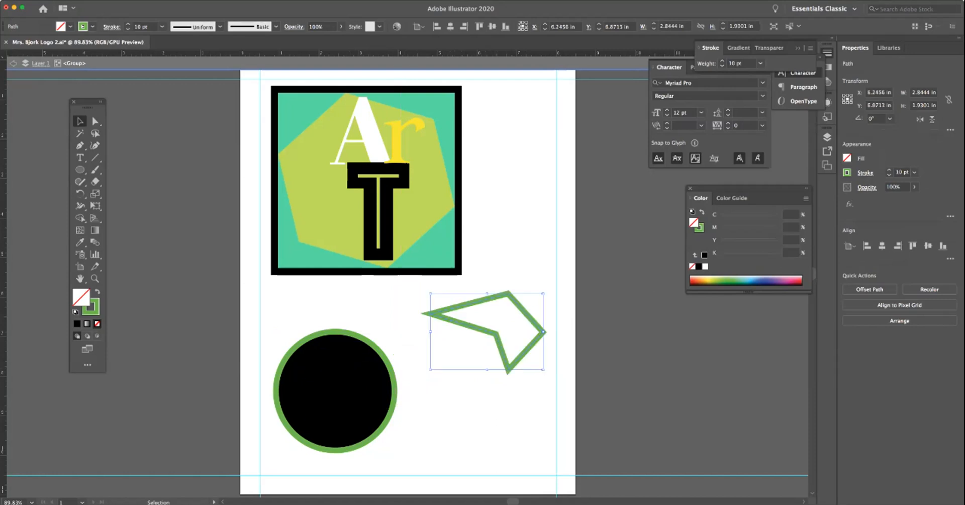
- Draw a closed curved shape about 2.4 in wide with the Pen tool below the angular shape, pulling out handles at its anchor points
left_click(79, 145)
left_click(80, 145)
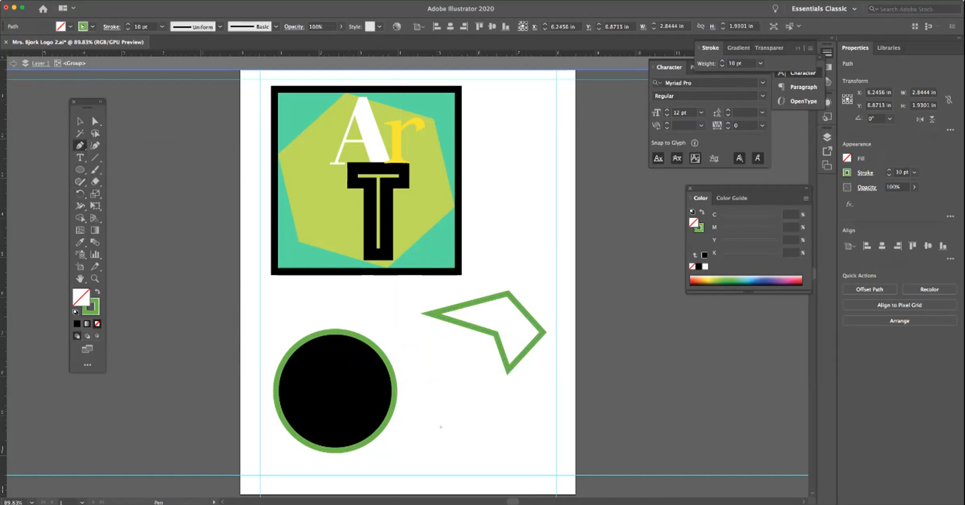
left_click_drag(441, 431, 441, 454)
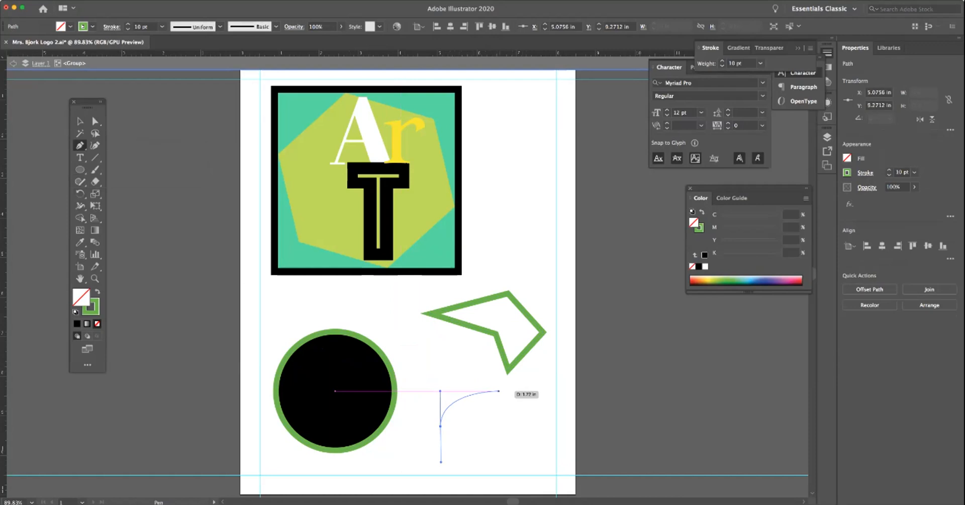
left_click_drag(498, 390, 517, 391)
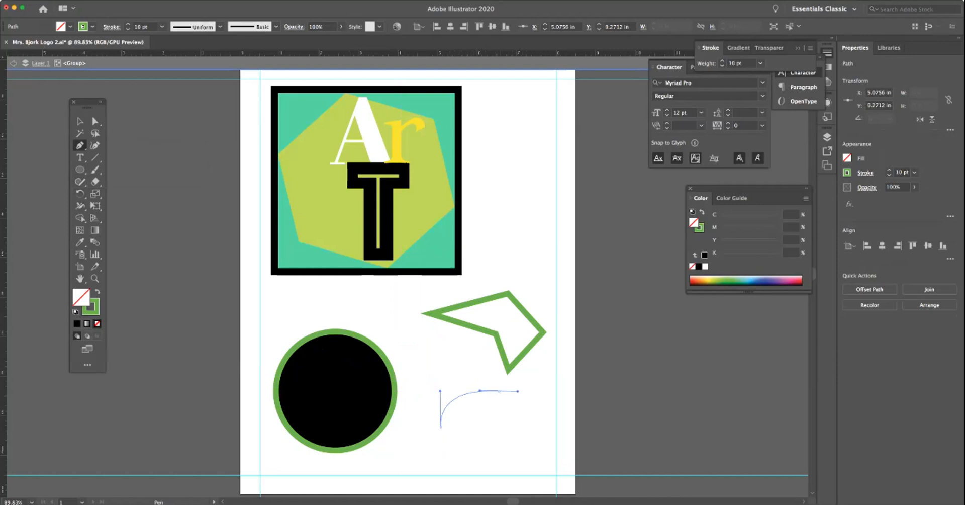
left_click_drag(535, 432, 534, 463)
left_click_drag(487, 426, 491, 406)
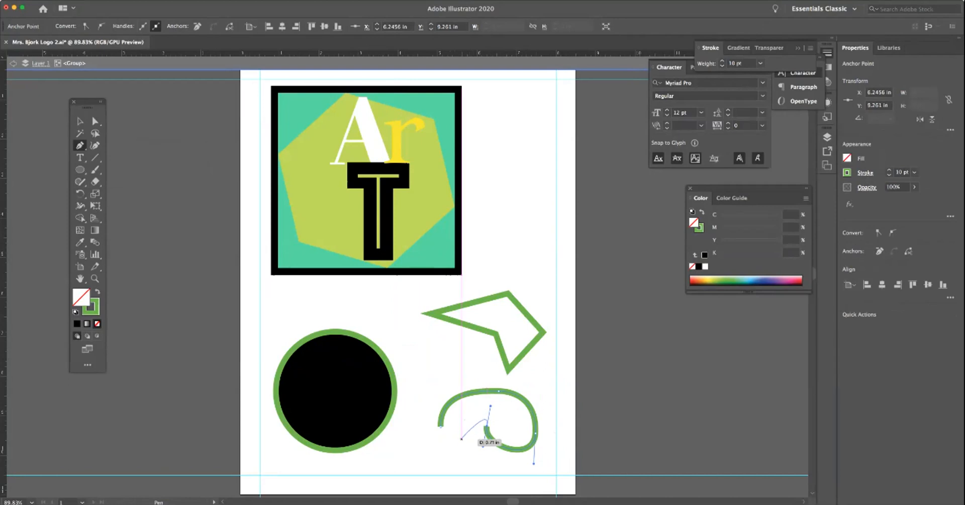
left_click_drag(459, 455, 441, 427)
left_click(441, 427)
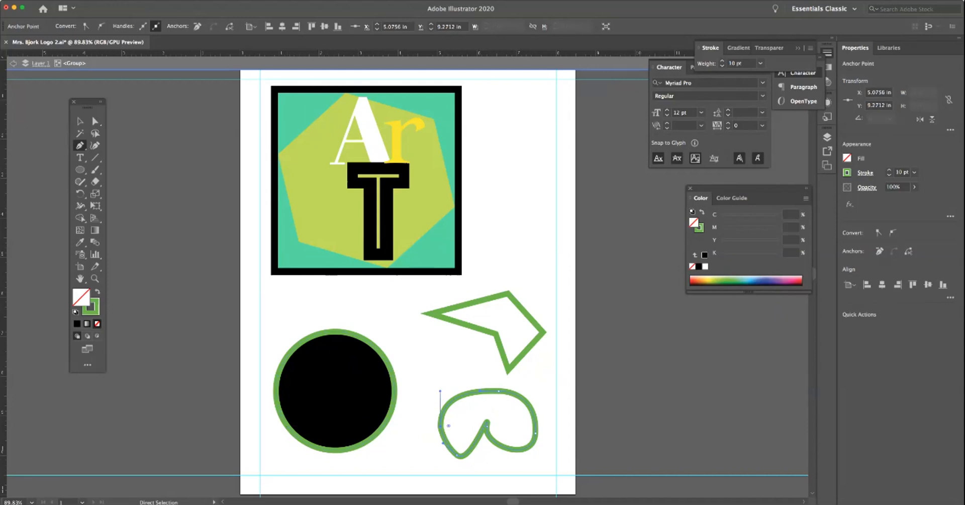
- Reshape the curved shape with the Direct Selection tool by adjusting the handles of its inner notch anchor and its right anchor
left_click(95, 121)
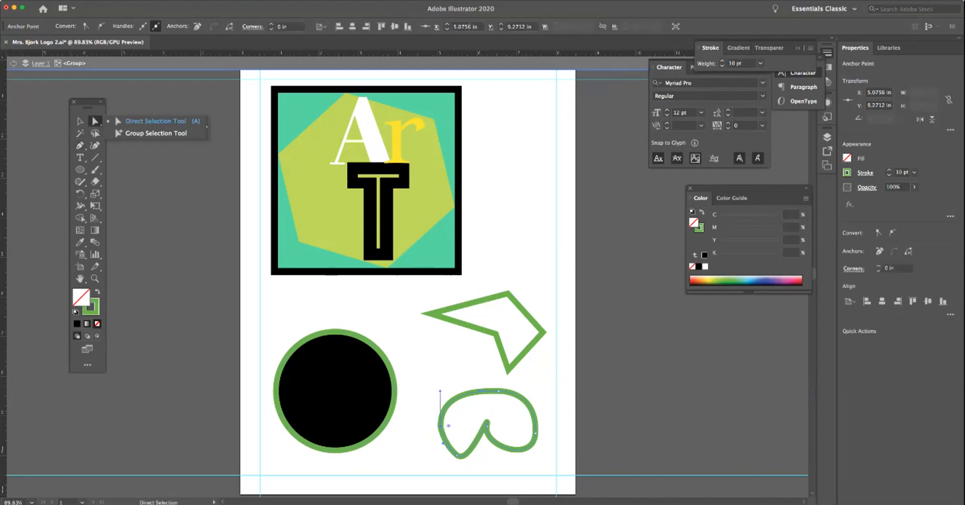
key("super+shift+a")
left_click(487, 424)
left_click_drag(491, 405, 506, 415)
left_click_drag(508, 447, 469, 423)
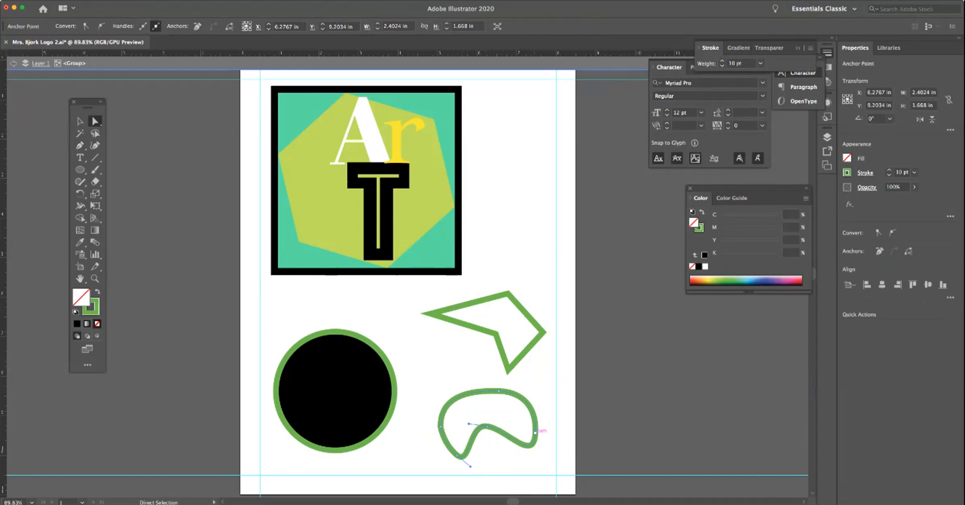
left_click_drag(537, 430, 537, 384)
- Pull new diagonal handles from the curved shape's top anchor with the Anchor Point tool, and return to the Pen tool
left_click(80, 157)
left_click(79, 145)
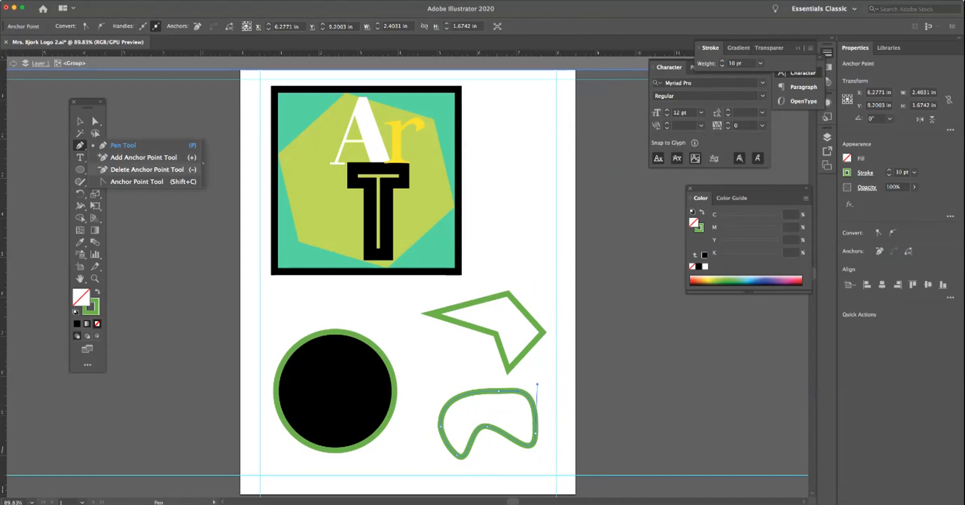
left_click(136, 182)
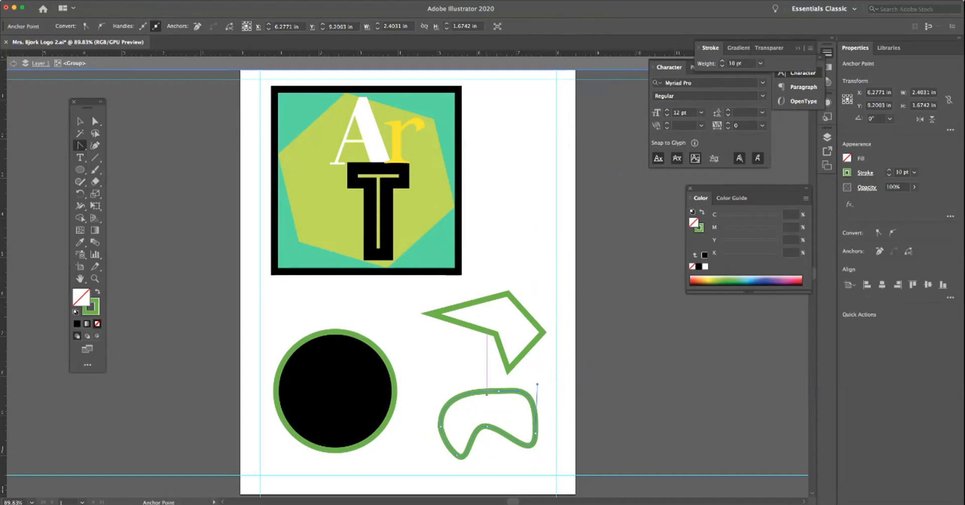
left_click_drag(499, 390, 529, 356)
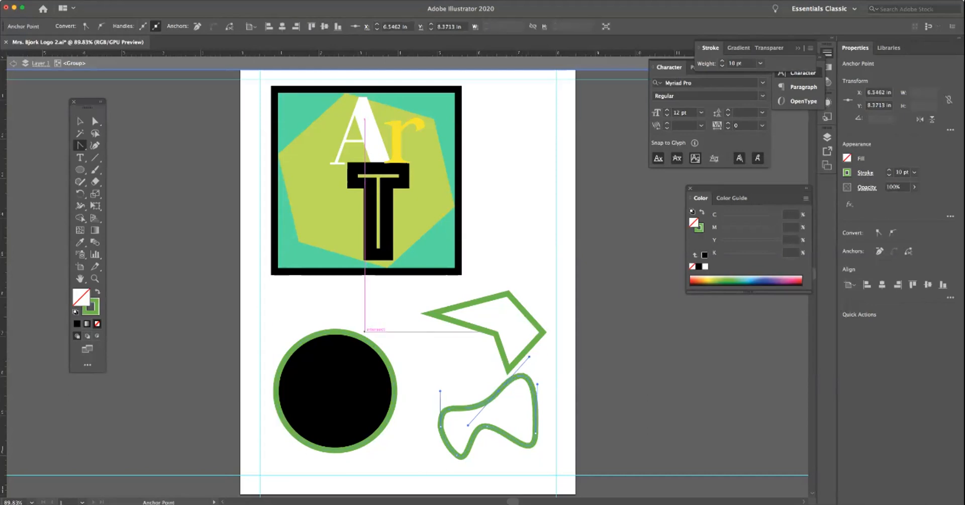
left_click_drag(80, 146, 120, 145)
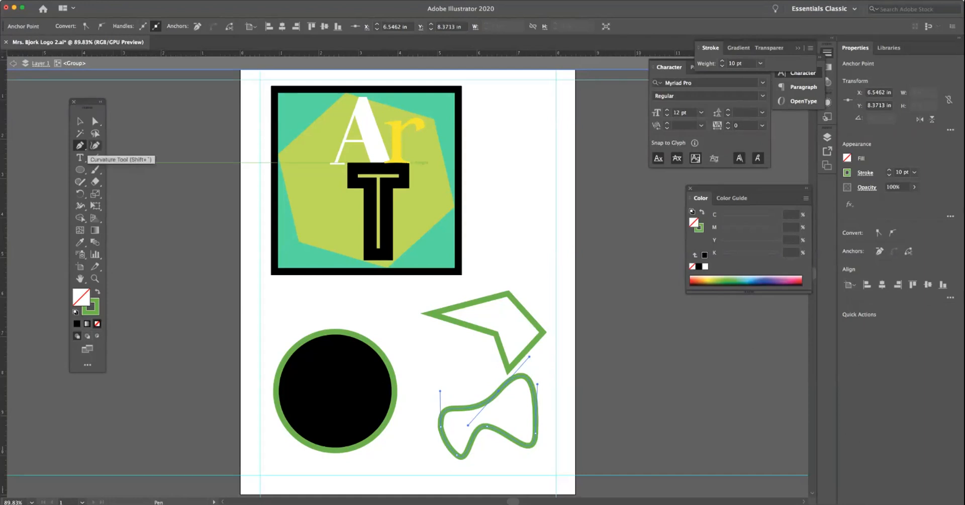
- Draw a closed rounded three-point shape about 1.49 in wide and 1.37 in tall beside the logo with the Curvature tool
left_click(95, 146)
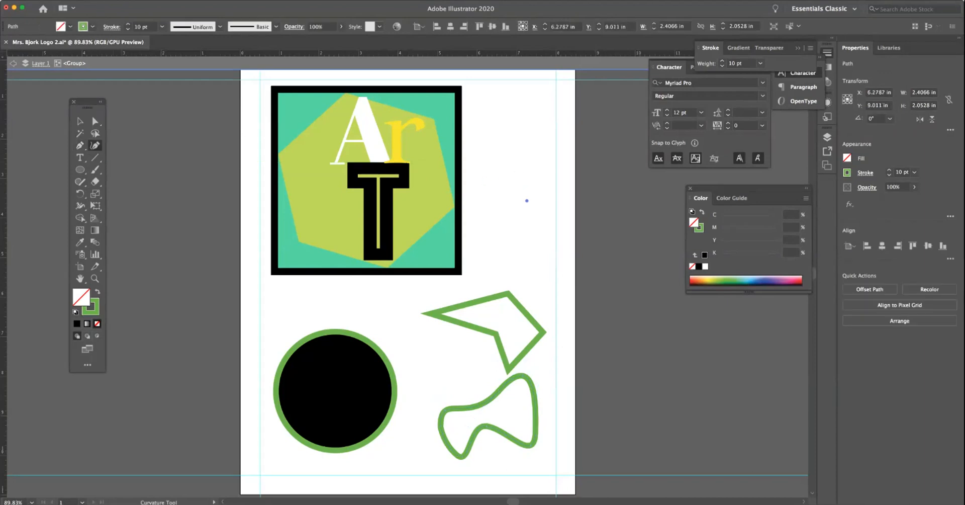
left_click(489, 198)
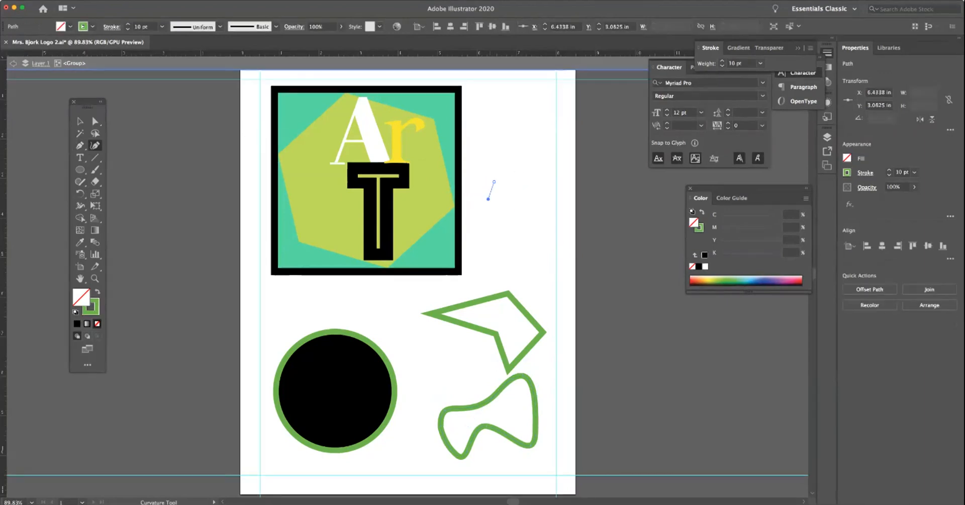
left_click(479, 229)
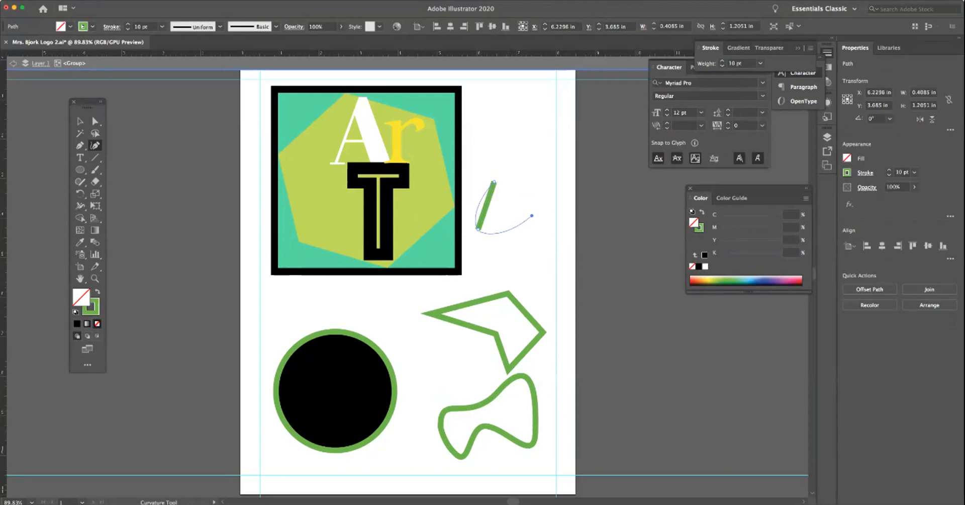
left_click(532, 215)
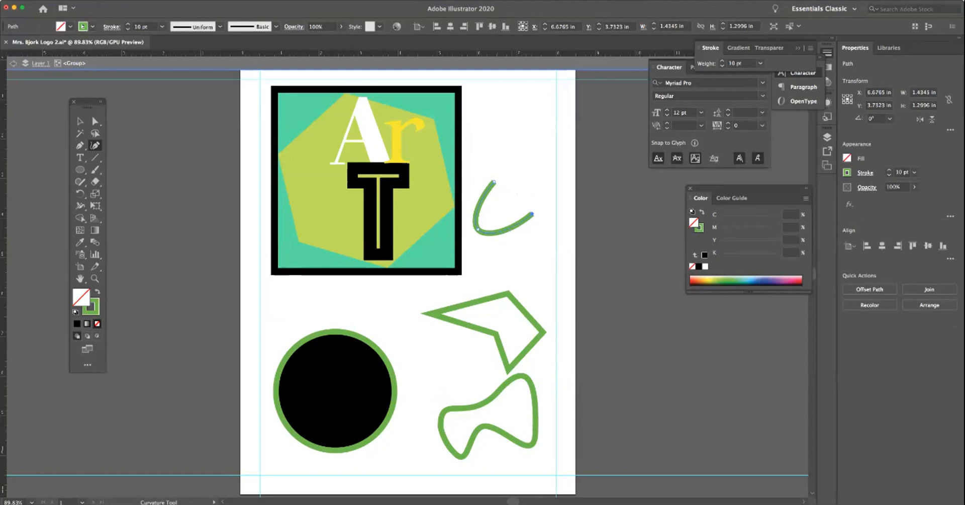
left_click(494, 182)
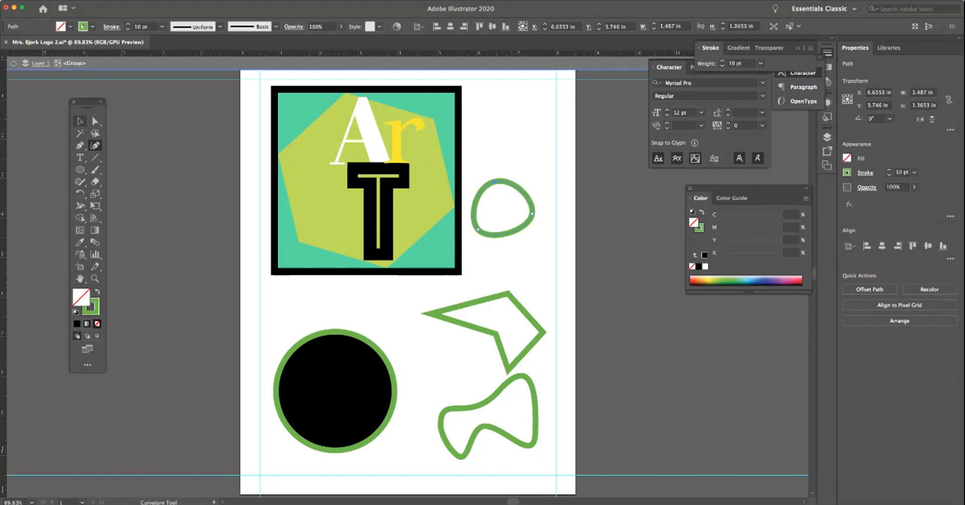
left_click(79, 120)
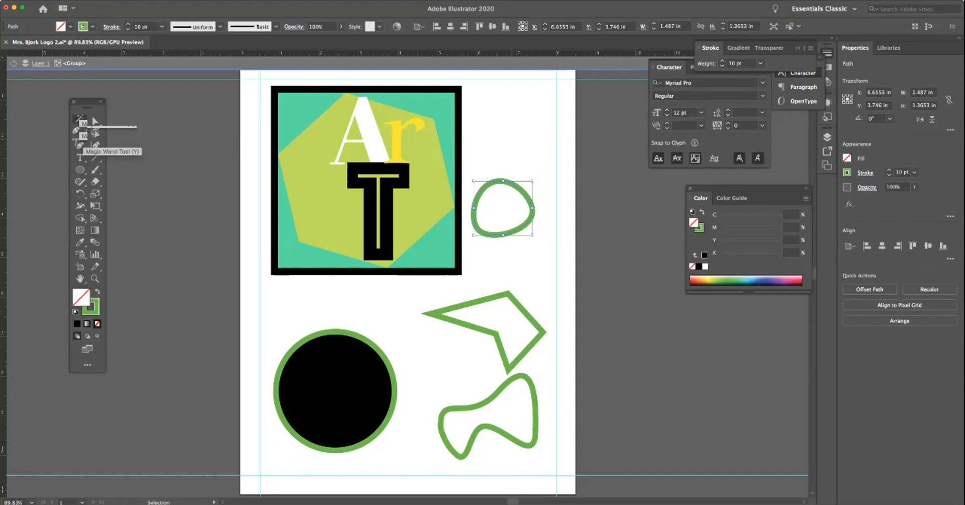
left_click(79, 132)
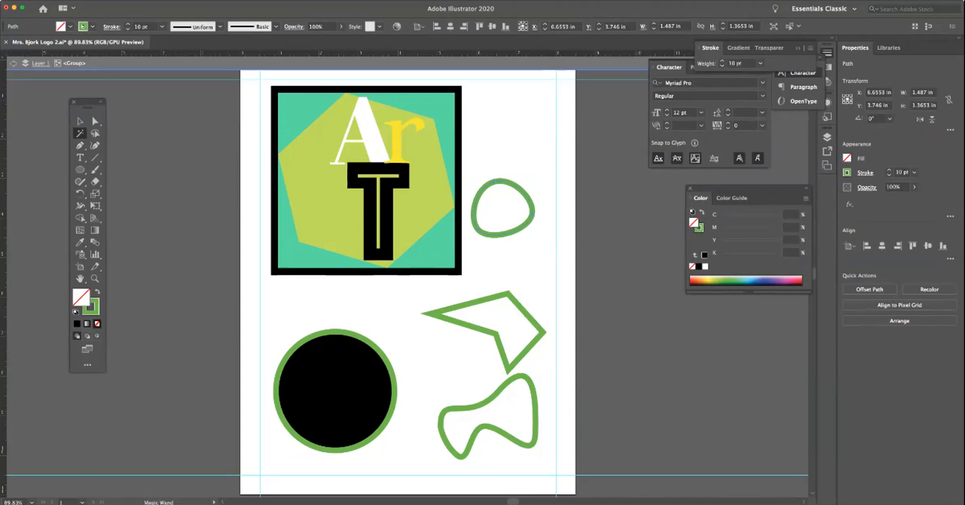
left_click(80, 145)
left_click(79, 145)
left_click(79, 133)
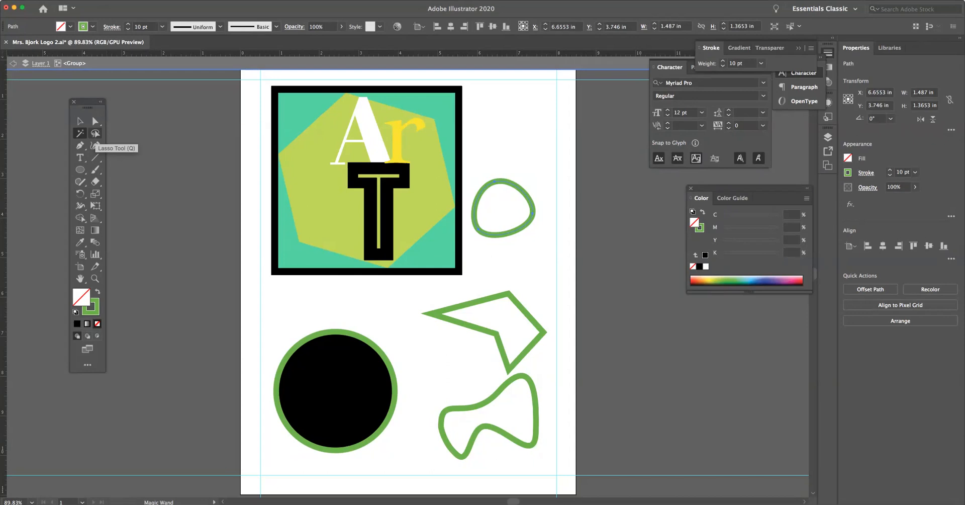
- Create an eight-pointed star with the Star tool, with radii of 0.3472 in and 0.6944 in, above the black circle
left_click(80, 169)
left_click(80, 169)
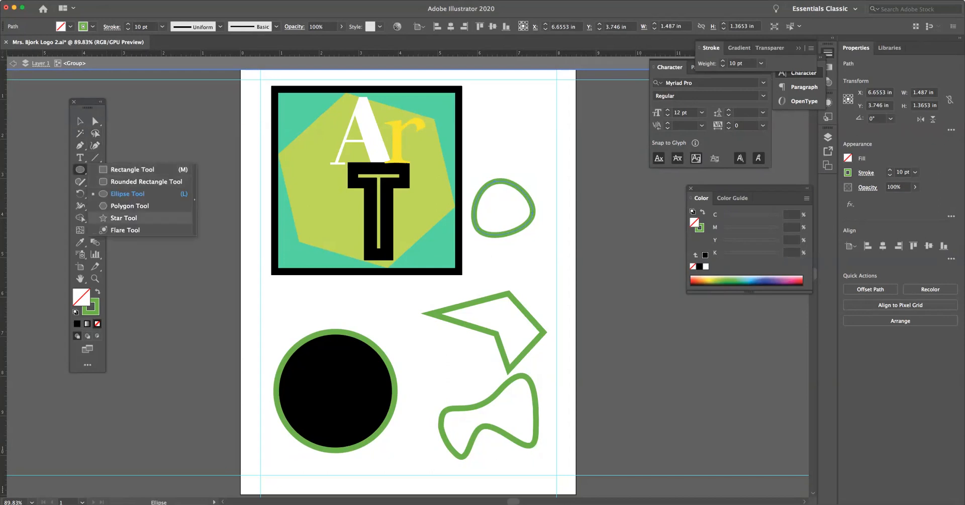
left_click(120, 217)
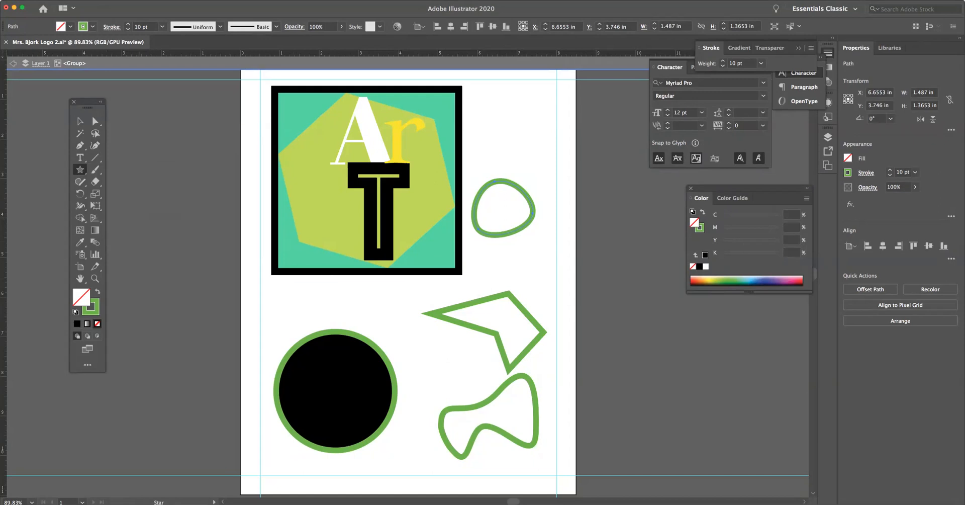
left_click(494, 252)
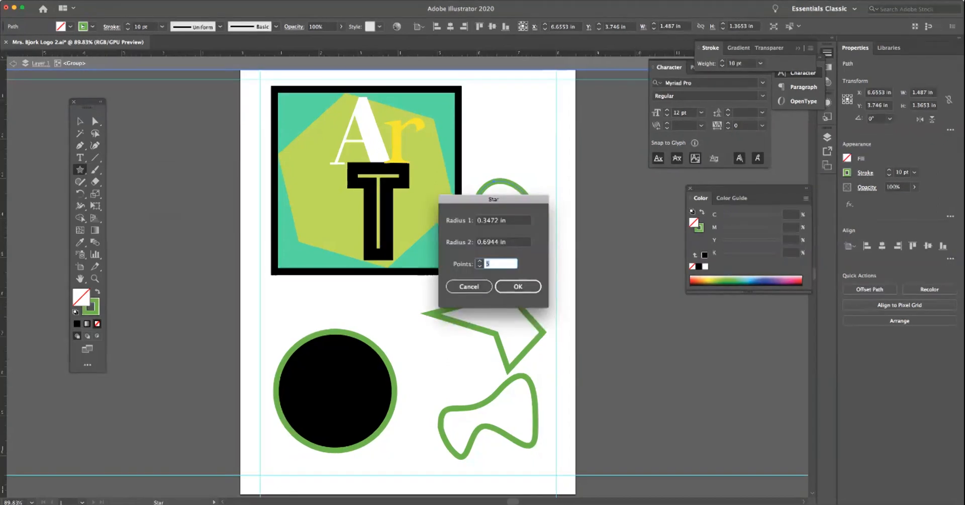
left_click_drag(494, 199, 591, 193)
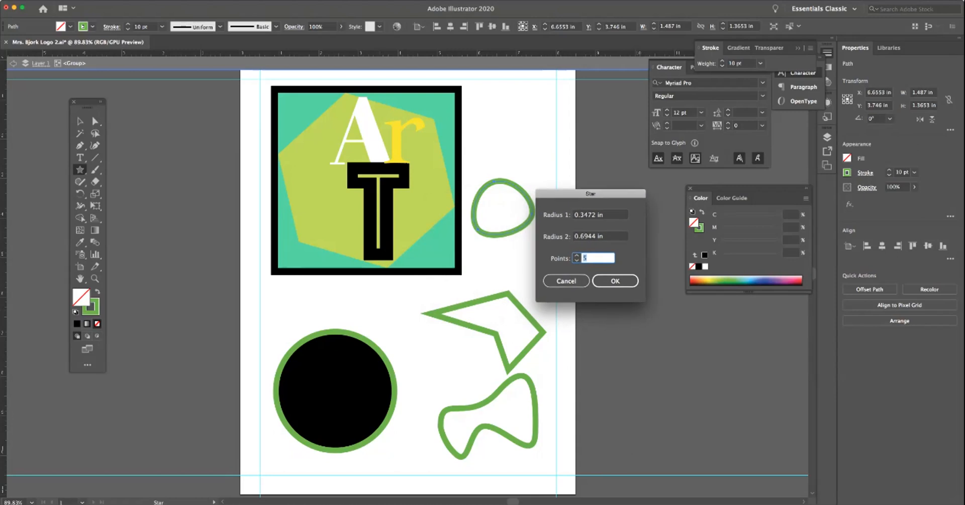
type("8")
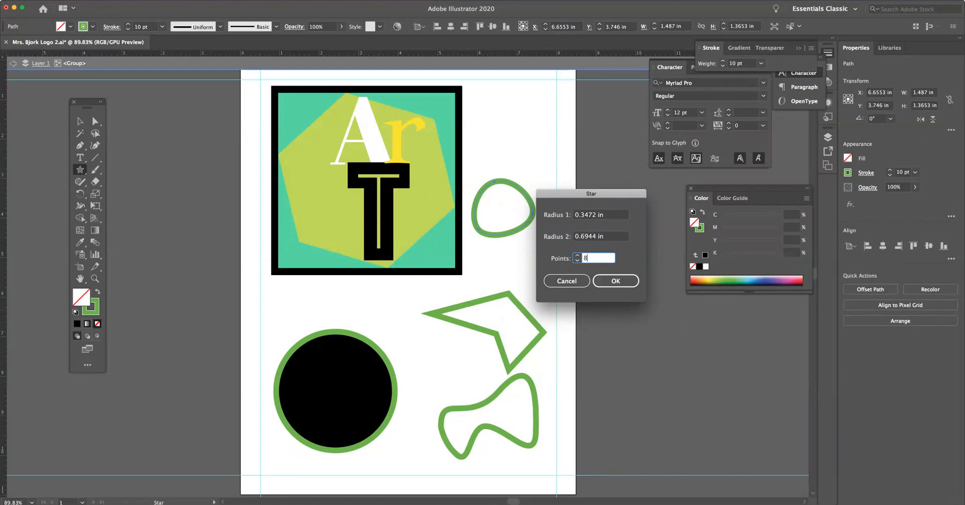
key("Return")
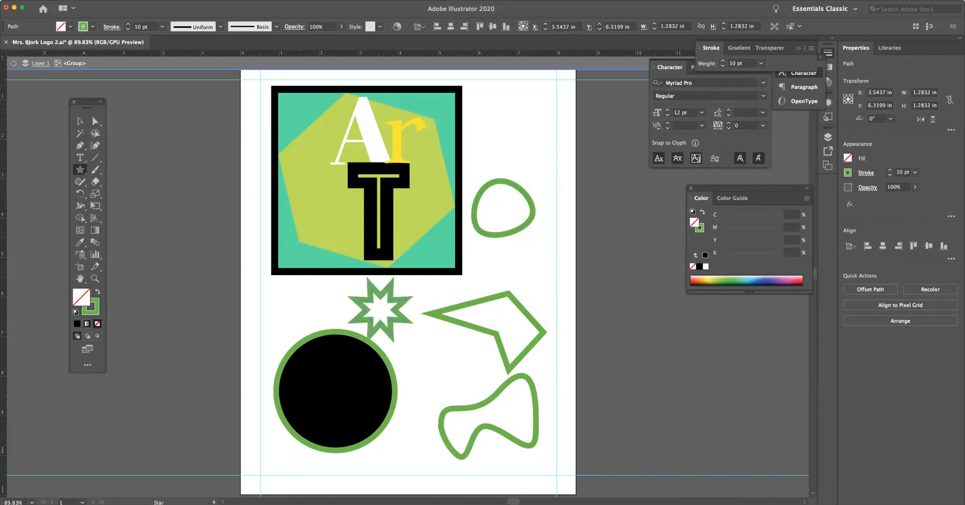
- Move the eight-pointed star about 1.7 in right and 1.2 in down, between the angular shape and the curved shape
key("v")
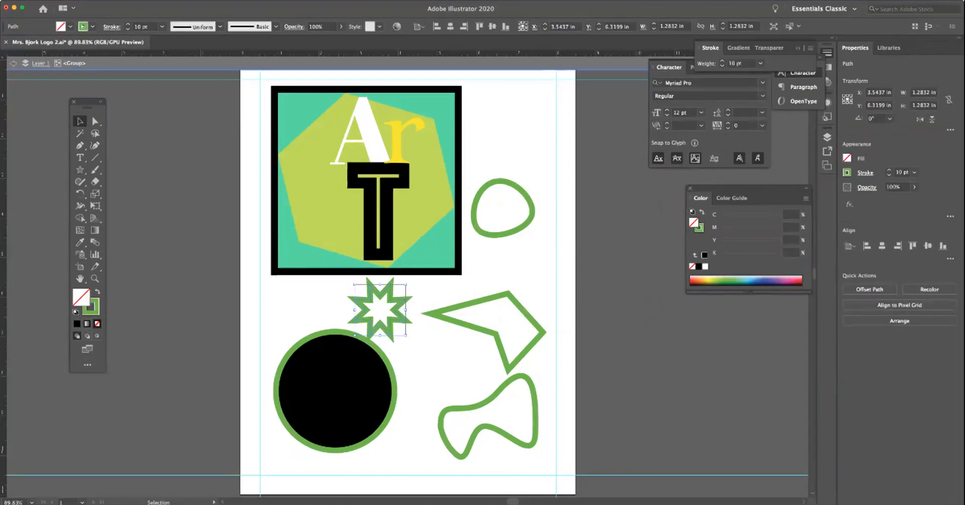
key("super+shift+a")
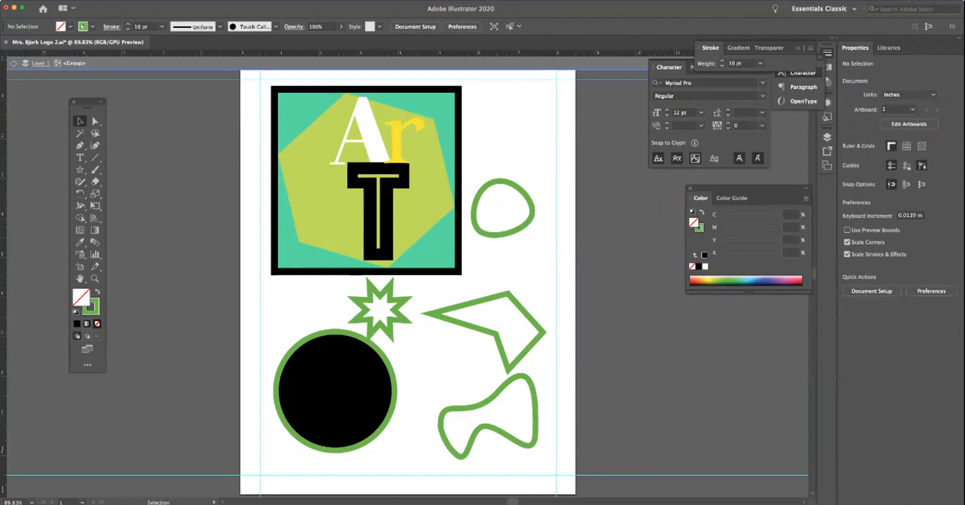
left_click_drag(407, 318, 473, 365)
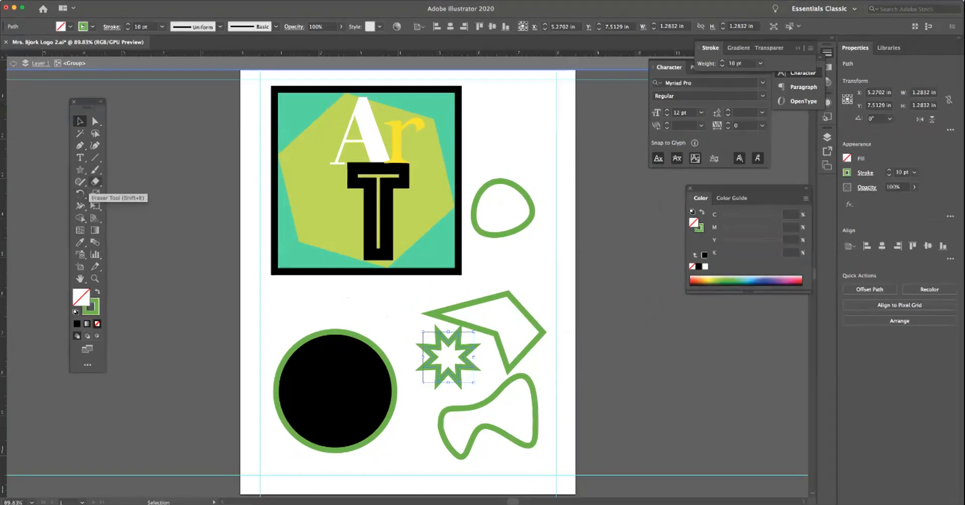
- Paint a closed freehand loop with the Paintbrush tool just below the logo's lower-left corner
left_click(95, 170)
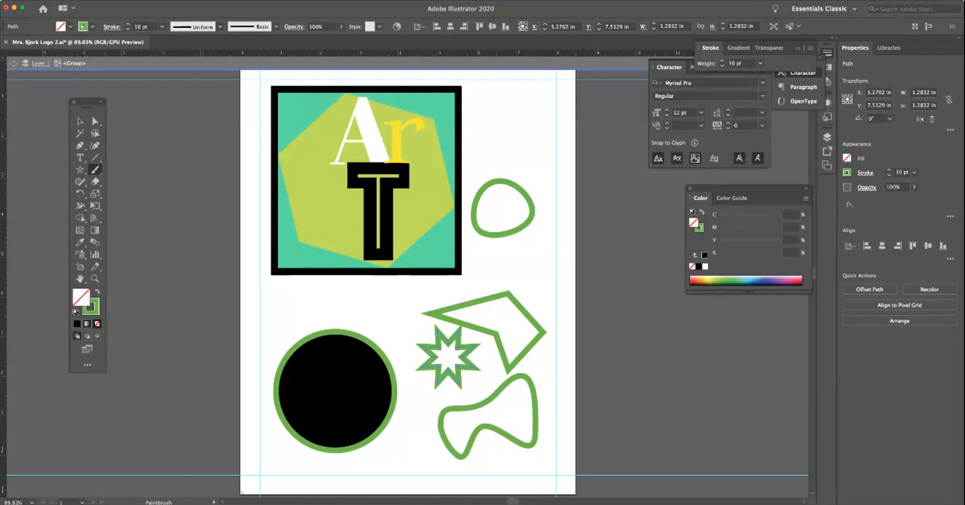
mouse_move(286, 291)
left_mouse_down()
mouse_move(270, 323)
mouse_move(311, 321)
mouse_move(331, 300)
mouse_move(302, 286)
mouse_move(288, 293)
left_mouse_up()
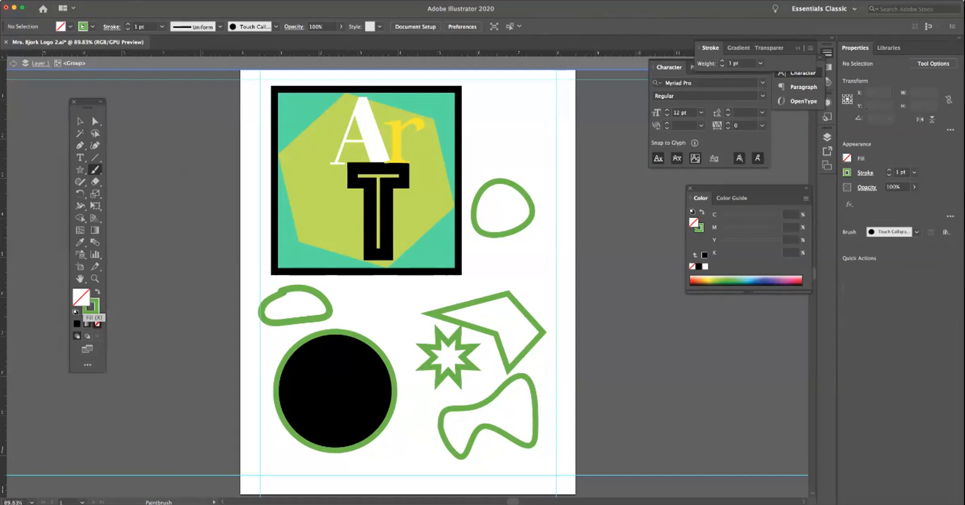
- Set the fill color to magenta D50EE5 and paint a small loop about 0.85 in wide beside the first painted loop
double_click(81, 297)
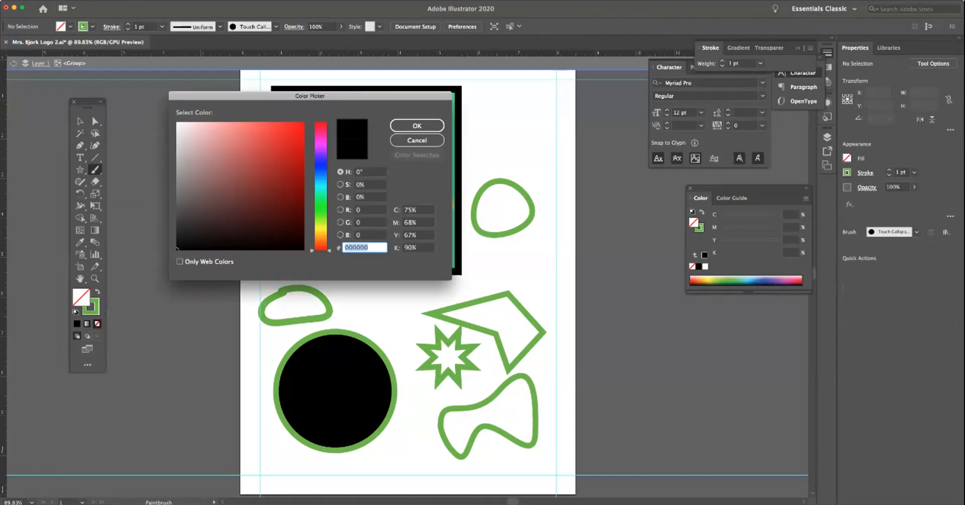
left_click(321, 145)
left_click(297, 134)
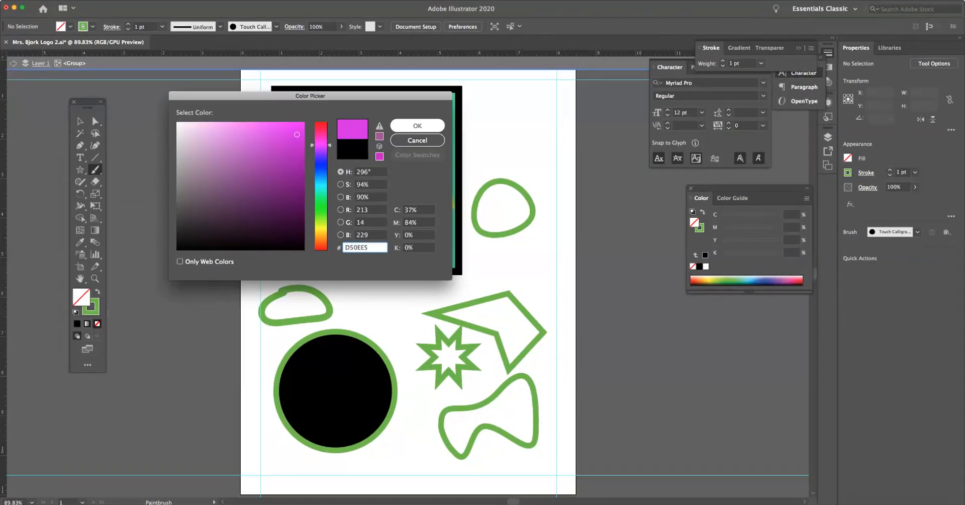
left_click(417, 125)
mouse_move(386, 291)
left_mouse_down()
mouse_move(366, 301)
mouse_move(372, 311)
mouse_move(391, 315)
mouse_move(393, 288)
left_mouse_up()
key("/")
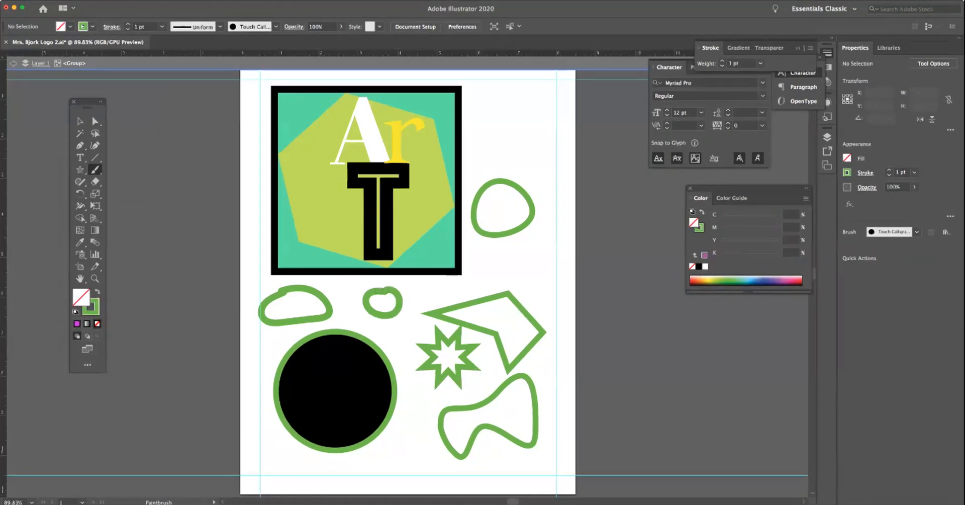
- Set the fill color to magenta DB12DB
double_click(81, 297)
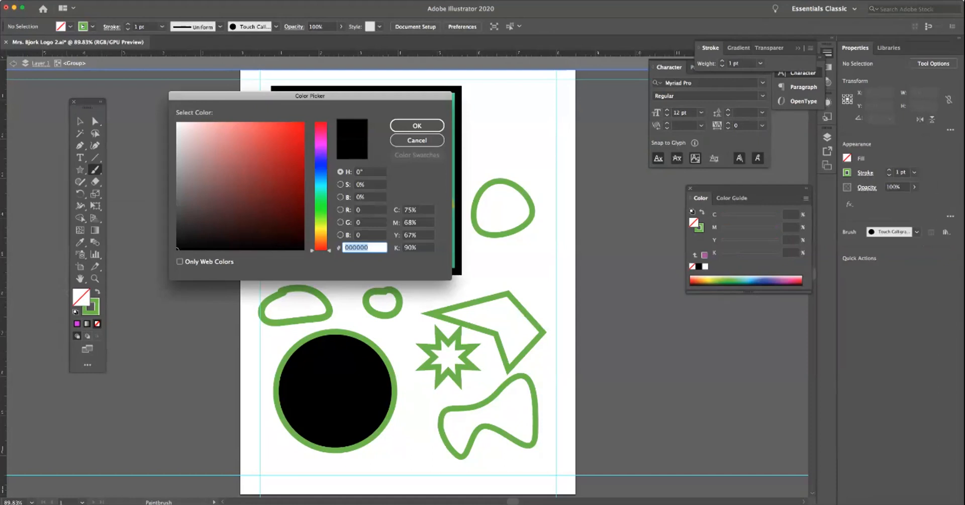
left_click(321, 144)
left_click(294, 140)
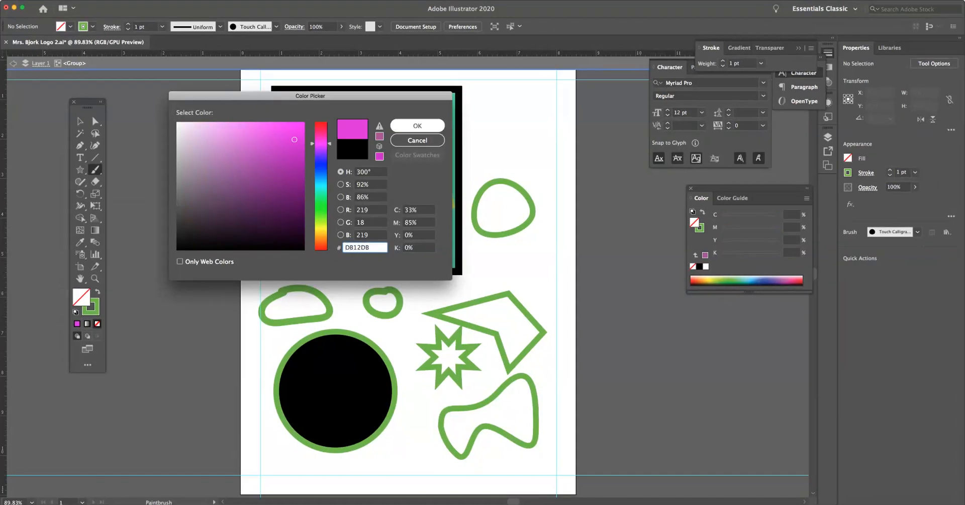
left_click(417, 127)
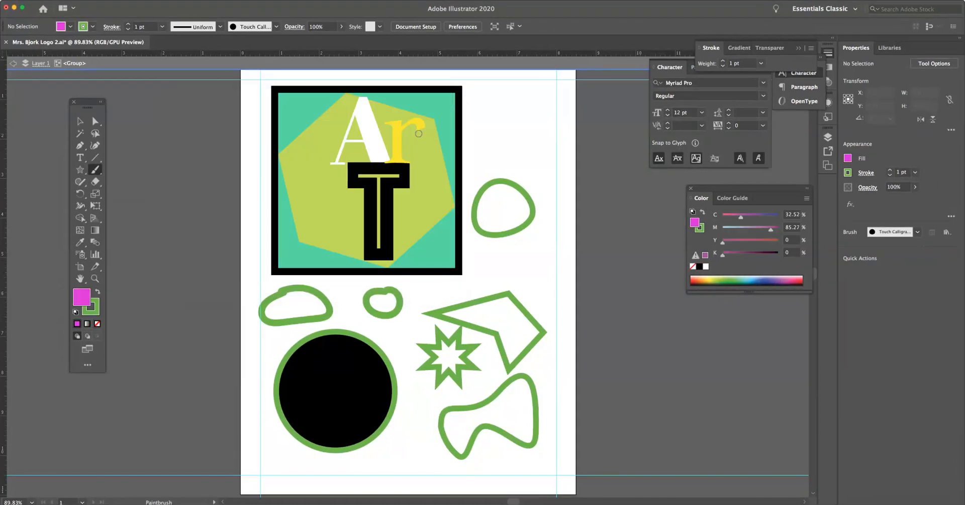
- Delete the small painted loop below the logo
key("v")
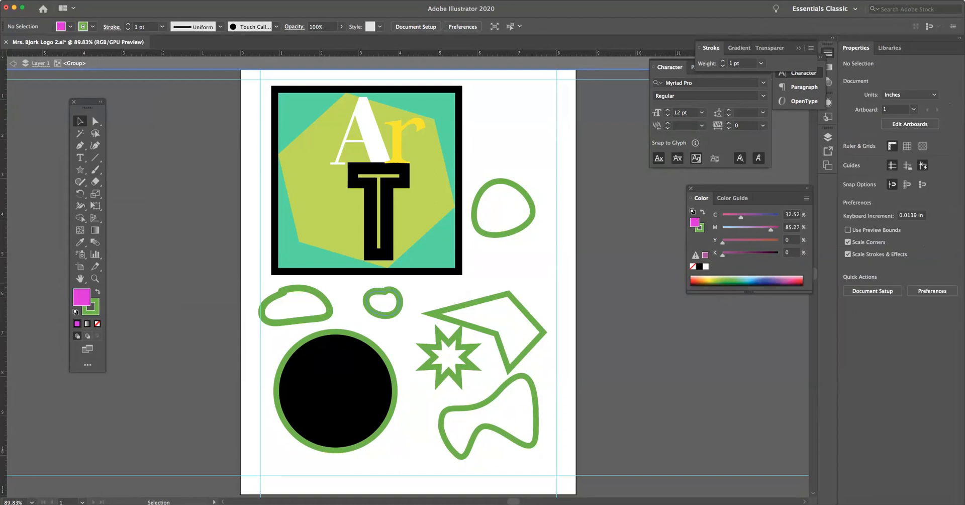
left_click(382, 291)
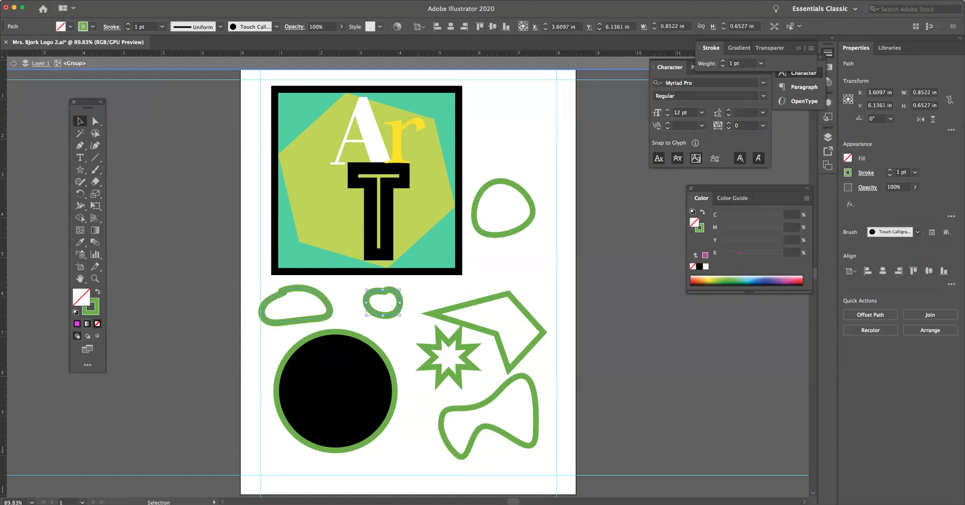
key("Delete")
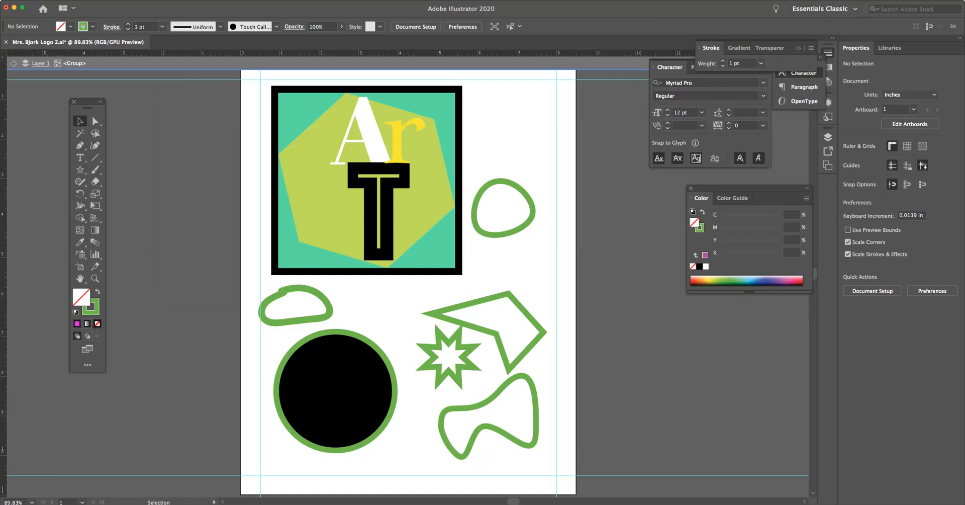
- Reapply the magenta fill and paint a new small closed loop with the Paintbrush tool below the logo's T
left_click(77, 323)
left_click(95, 169)
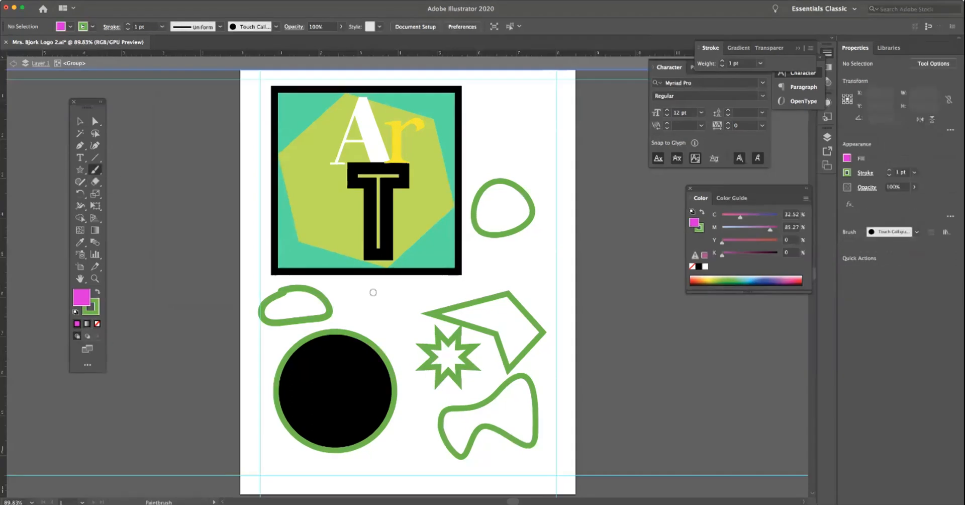
mouse_move(383, 290)
left_mouse_down()
mouse_move(369, 311)
mouse_move(378, 323)
mouse_move(398, 321)
mouse_move(386, 290)
left_mouse_up()
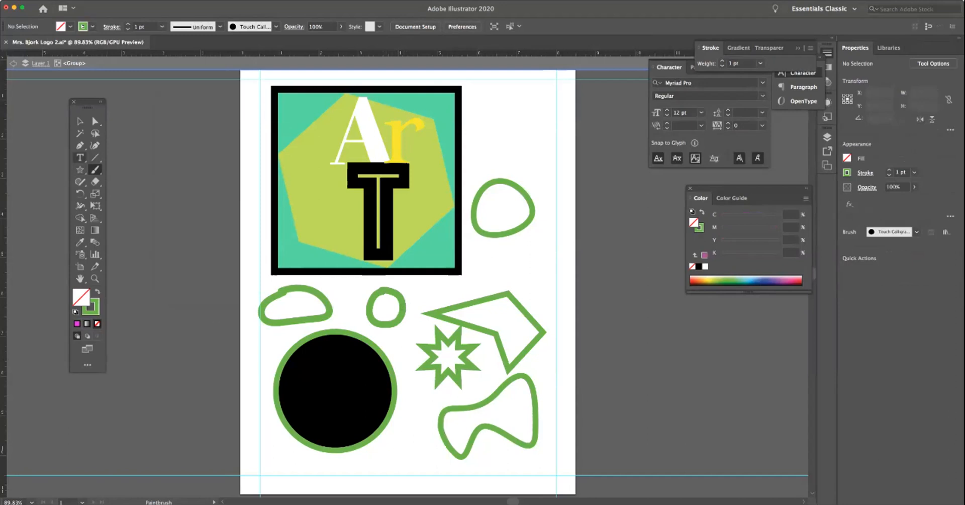
- Create a magenta-filled five-pointed star with radii of 0.3472 in and 0.6944 in between the rounded shape and the angular shape
left_click(79, 170)
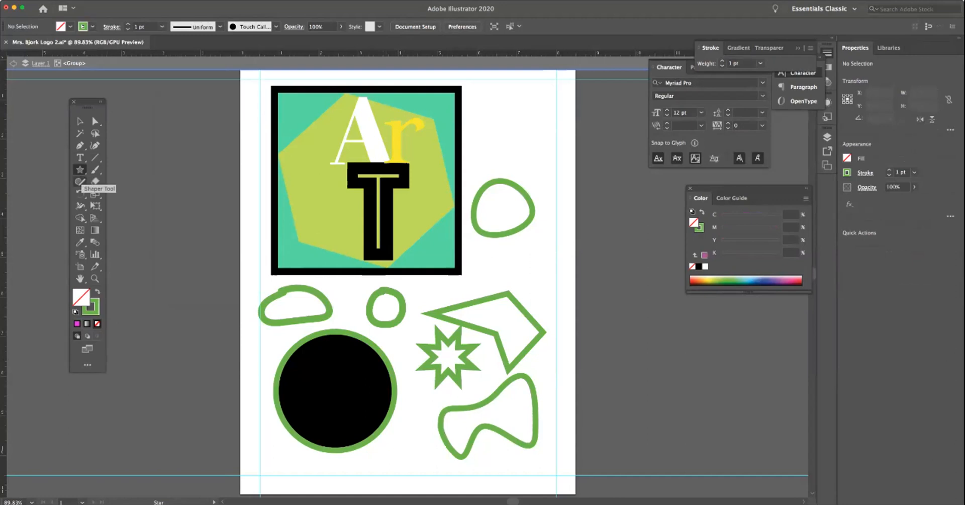
key("comma")
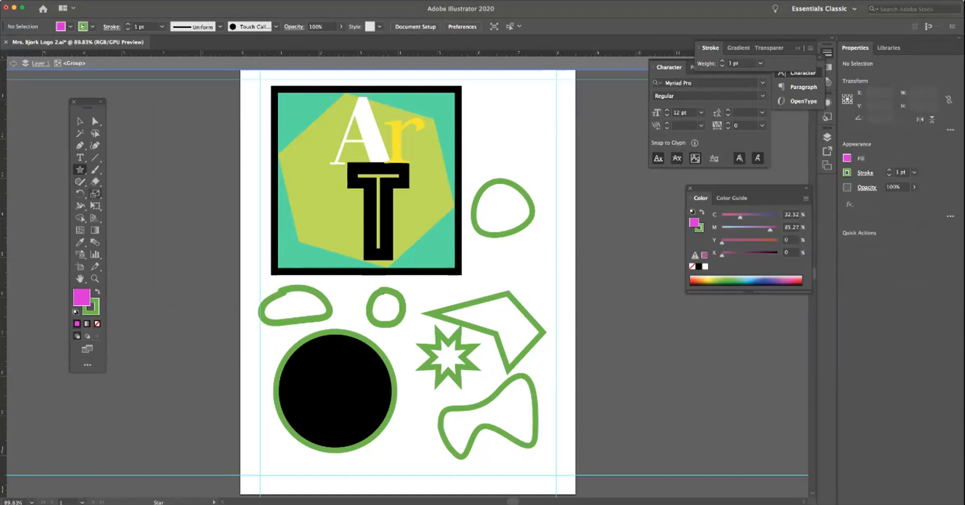
left_click(80, 170)
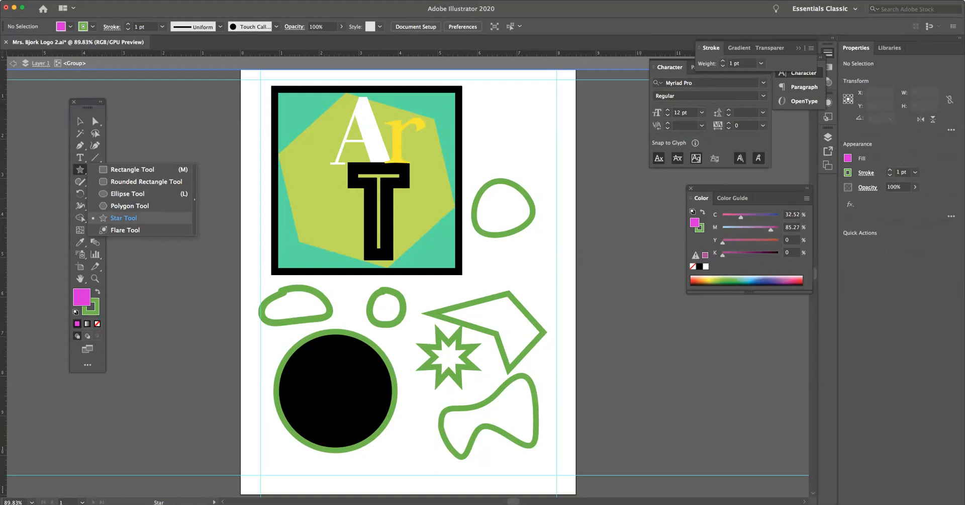
left_click(125, 218)
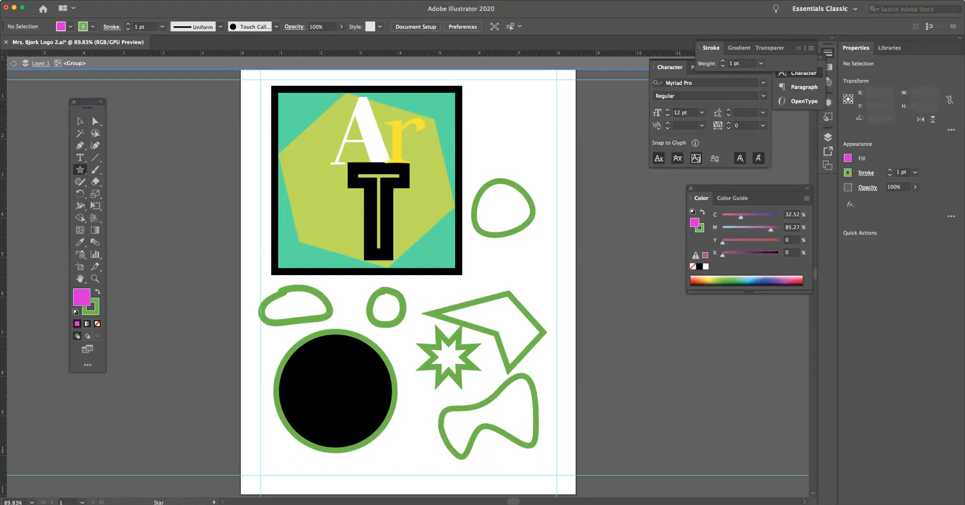
left_click(513, 268)
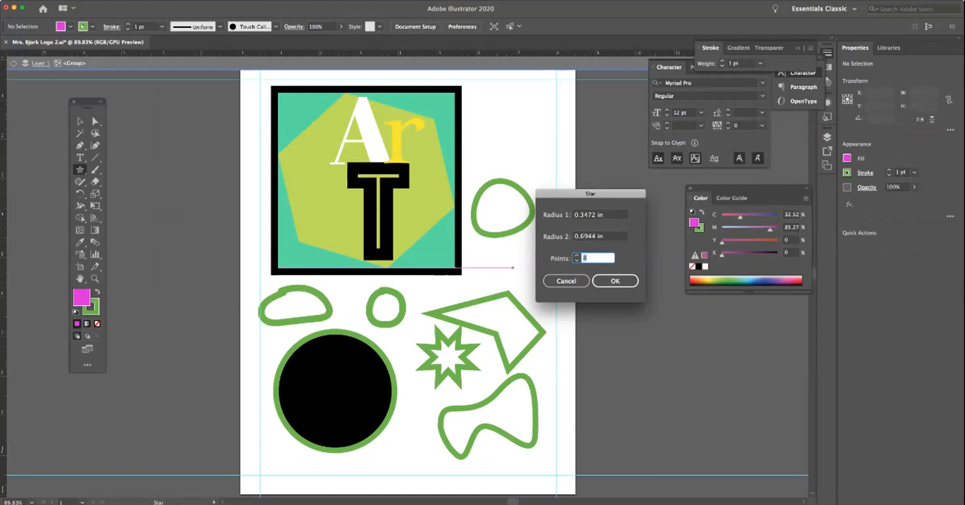
type("5")
key("Return")
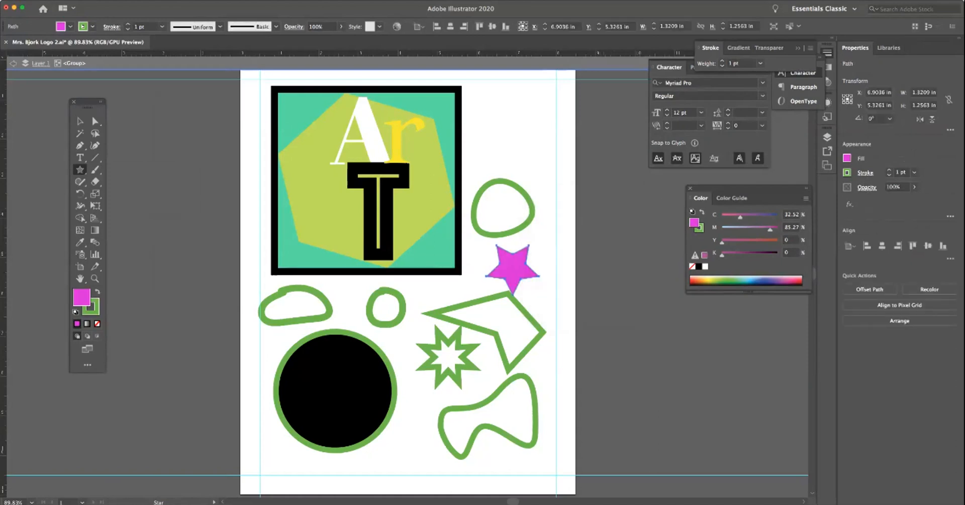
- Move the magenta star about 0.5 in left toward the logo and rotate it about 32° around its center so it points upward
key("v")
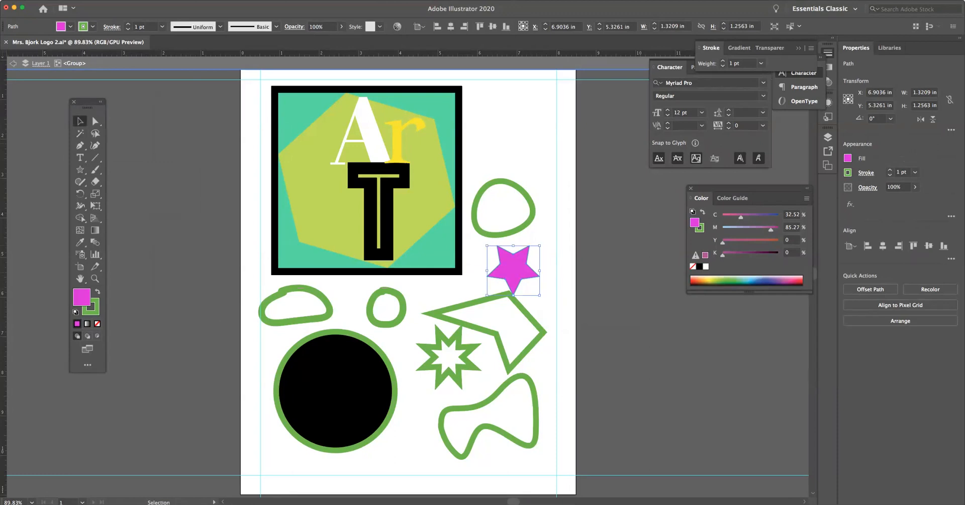
key("super+shift+a")
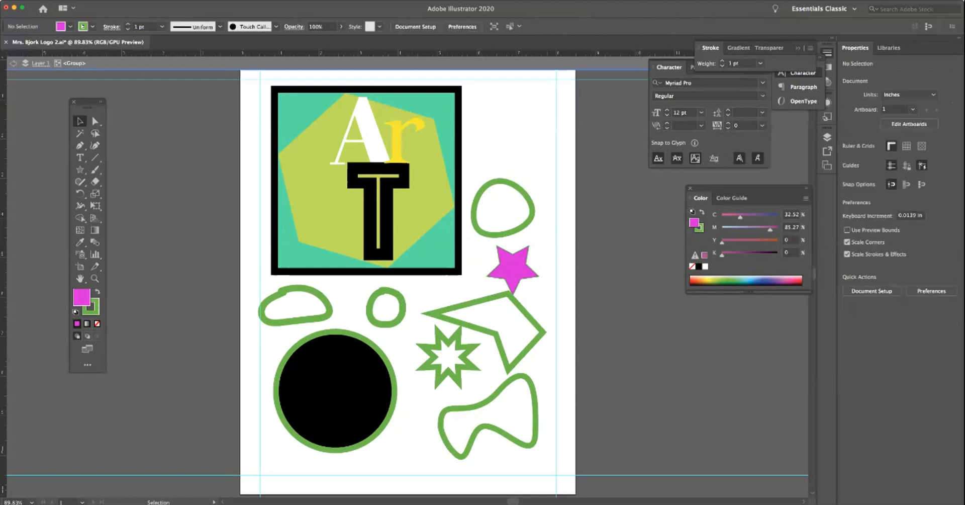
left_click_drag(539, 276, 517, 273)
key("super+shift+a")
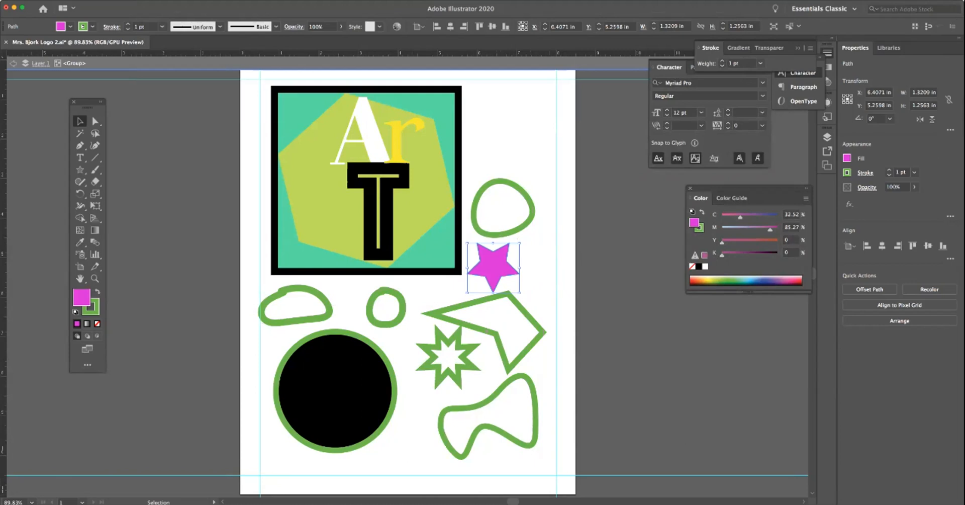
left_click(80, 193)
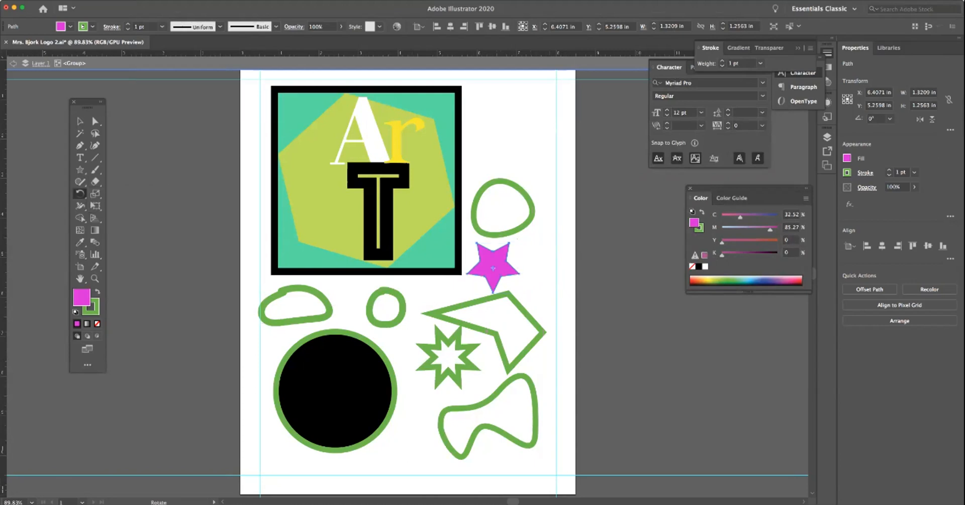
left_click_drag(510, 243, 466, 255)
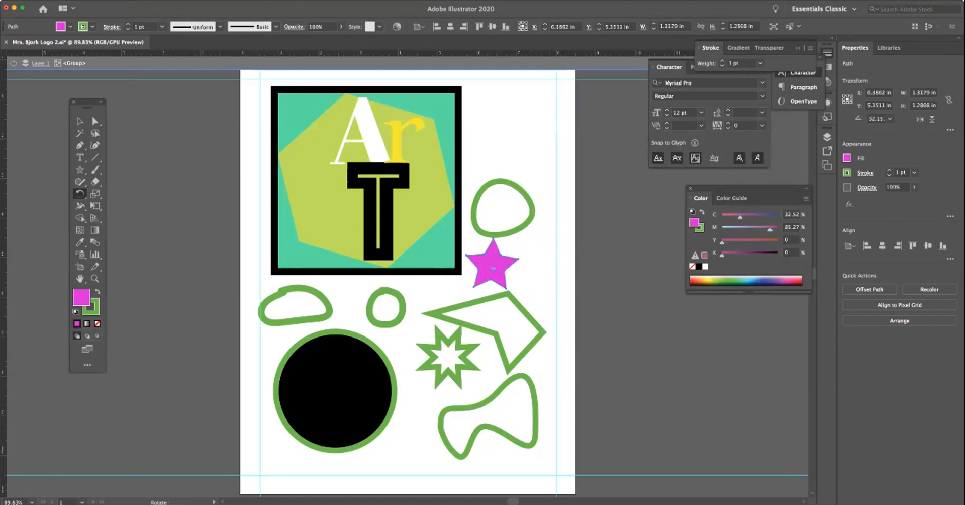
- Rotate the magenta star about 37° further, move it up beside the logo and enlarge it to about 3.08 by 2.98 in
key("v")
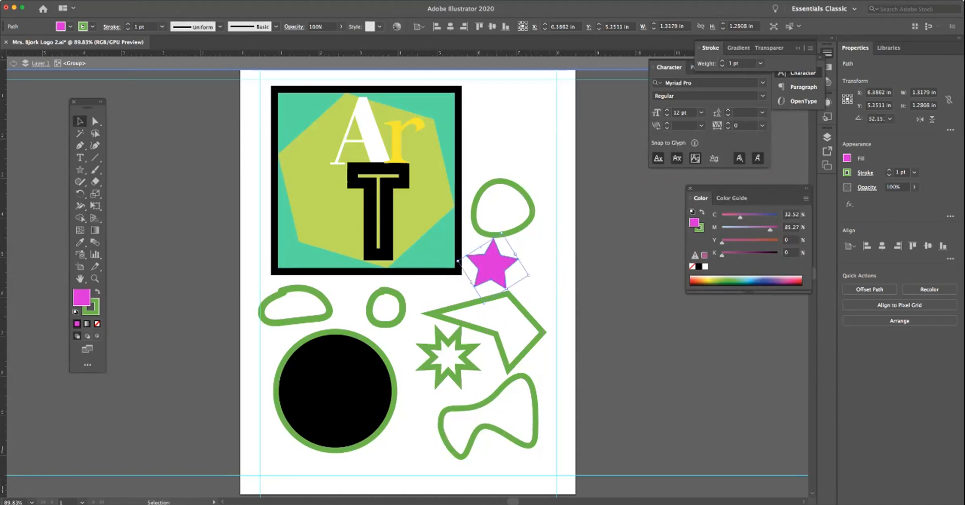
left_click_drag(503, 231, 478, 232)
left_click_drag(491, 266, 518, 128)
mouse_move(533, 162)
left_mouse_down()
mouse_move(571, 239)
mouse_move(531, 172)
mouse_move(488, 147)
mouse_move(539, 183)
mouse_move(511, 171)
mouse_move(563, 166)
mouse_move(619, 284)
mouse_move(603, 262)
mouse_move(614, 261)
left_mouse_up()
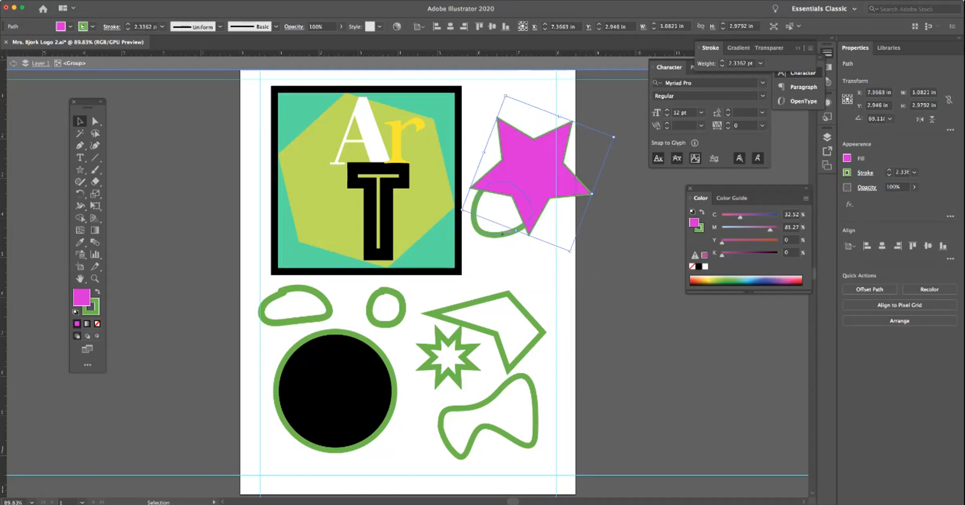
- Delete the green rounded outline behind the enlarged star and move the star about 0.3 in down
left_click(503, 234)
key("Delete")
left_click_drag(547, 195, 544, 211)
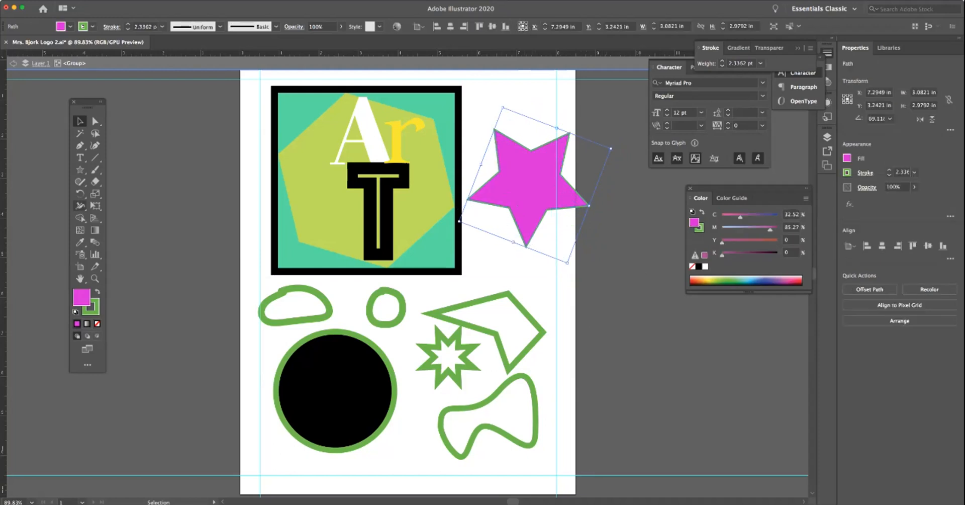
- Scale the magenta star uniformly to 50% and move it down beside the logo's lower right corner
left_click(94, 194)
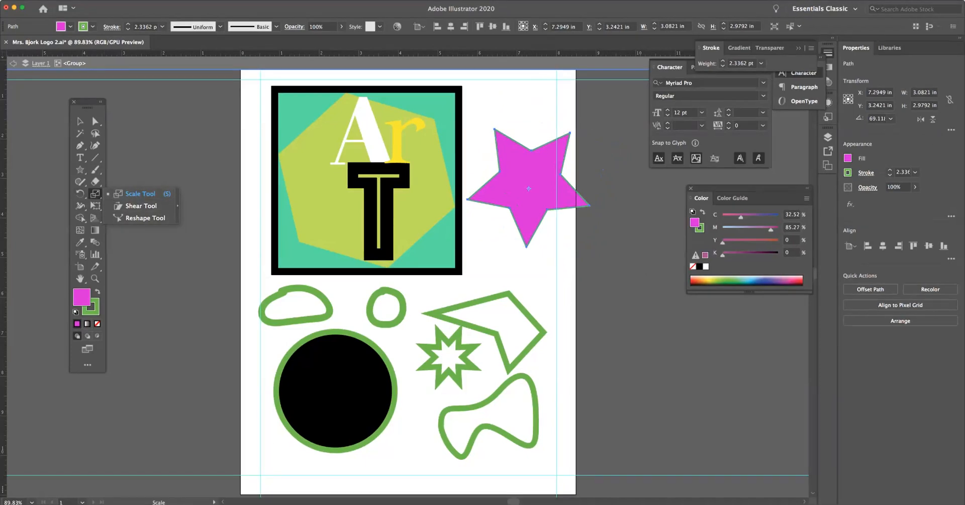
double_click(95, 193)
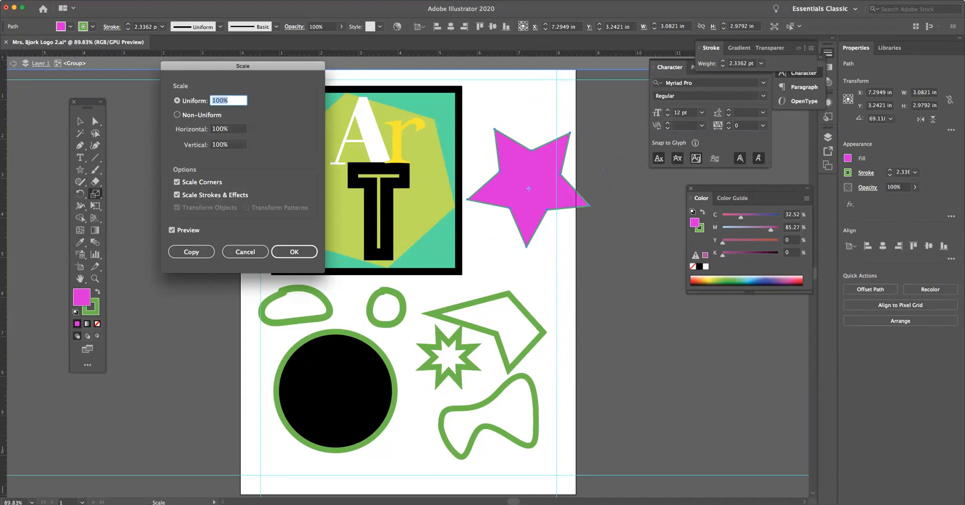
type("50")
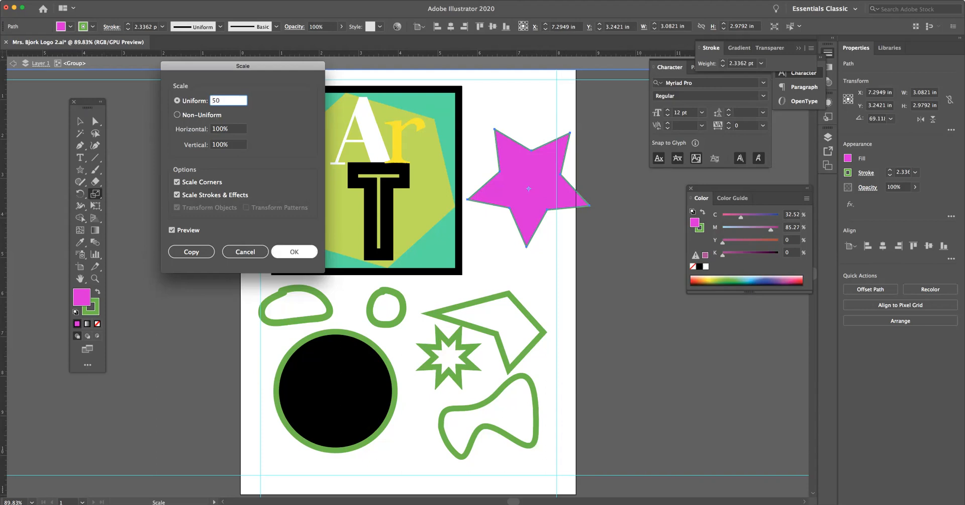
key("Return")
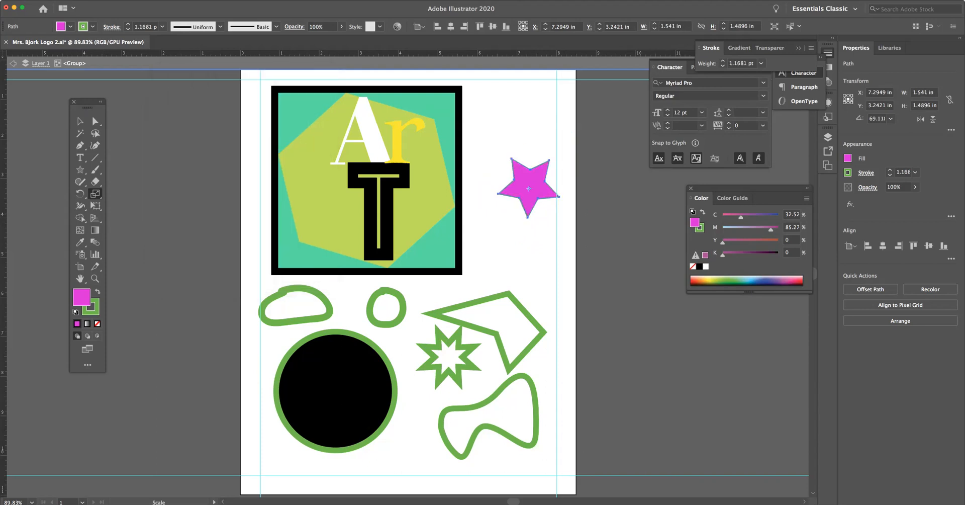
key("v")
left_click_drag(543, 185, 513, 243)
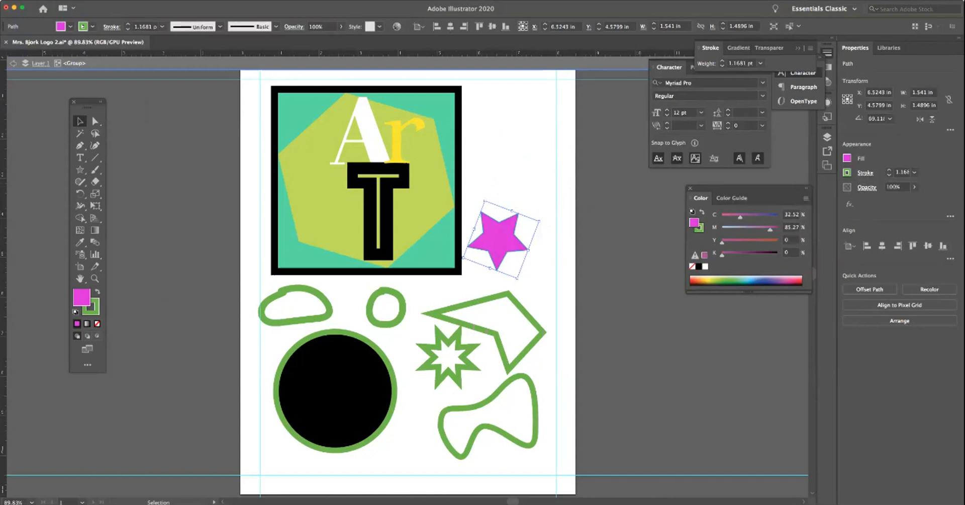
- Make a copy of the magenta star scaled uniformly to 120% and place it about 2.2 in above the original
left_click(95, 194)
double_click(95, 193)
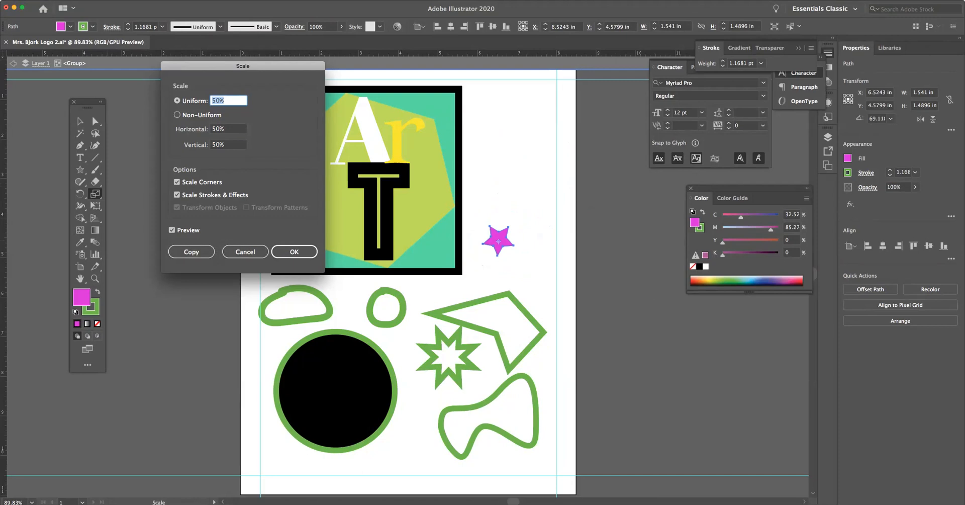
type("120")
left_click(191, 251)
key("v")
left_click_drag(498, 242, 513, 155)
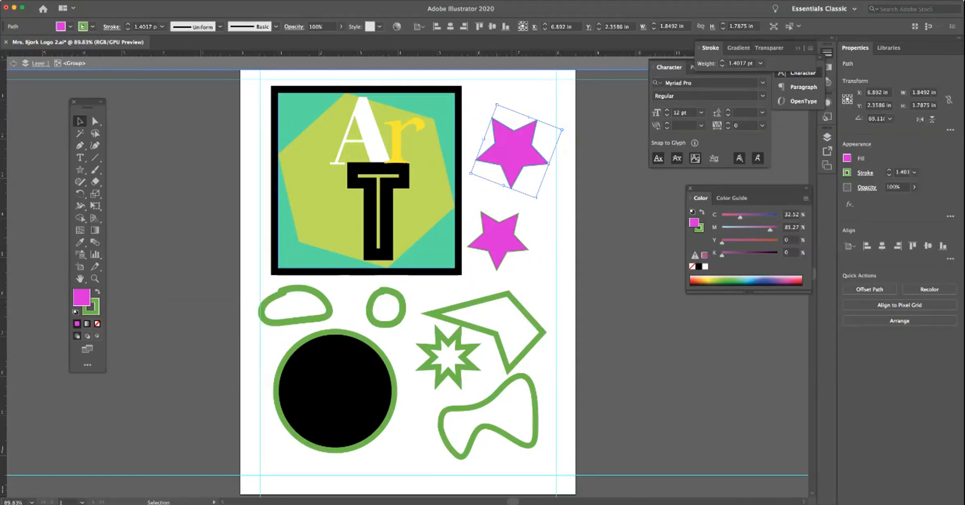
- Examine the Scale tool's variants and its scaling options for the larger star without applying a change
left_click(95, 193)
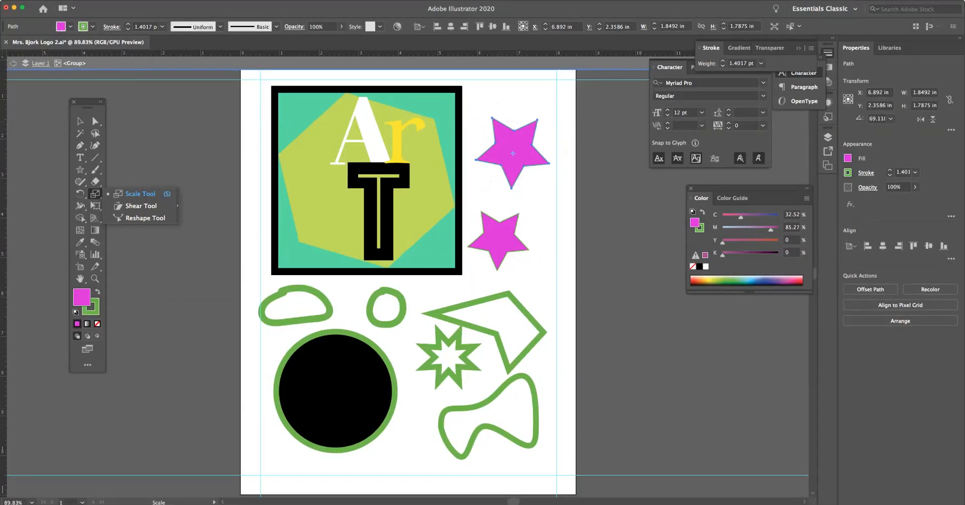
left_click(221, 227)
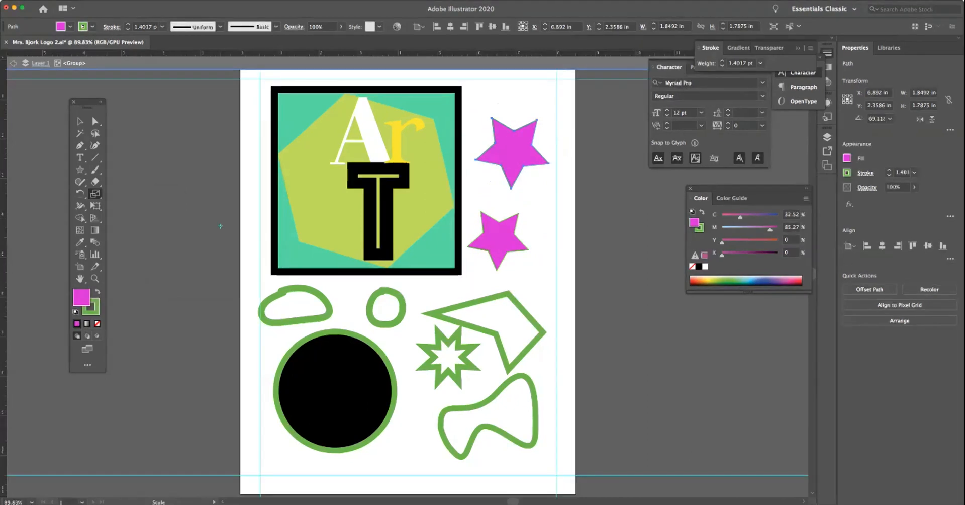
left_click(95, 193)
double_click(95, 194)
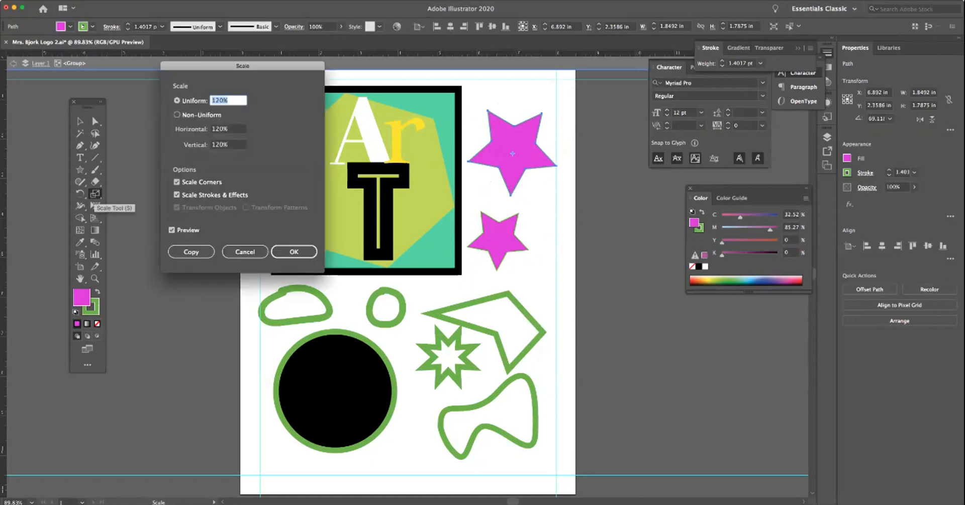
left_click_drag(243, 66, 216, 113)
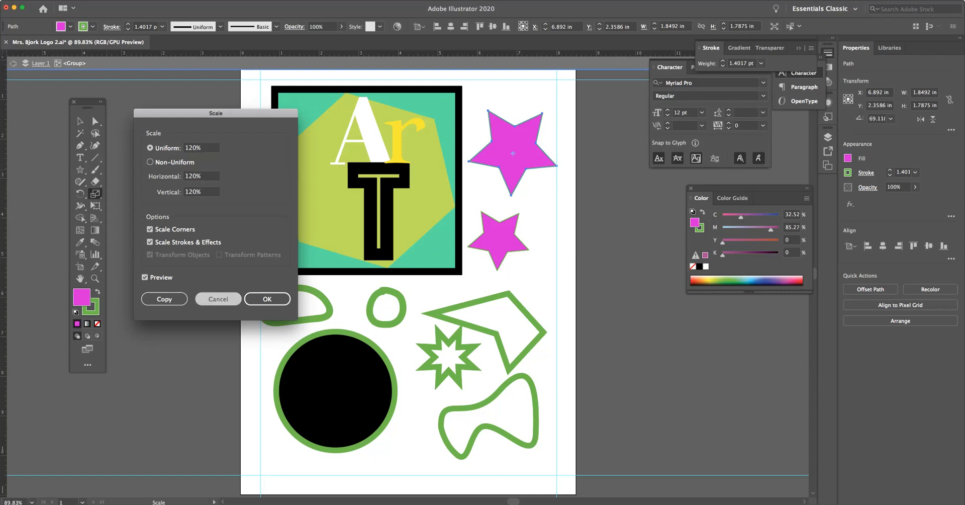
left_click(218, 298)
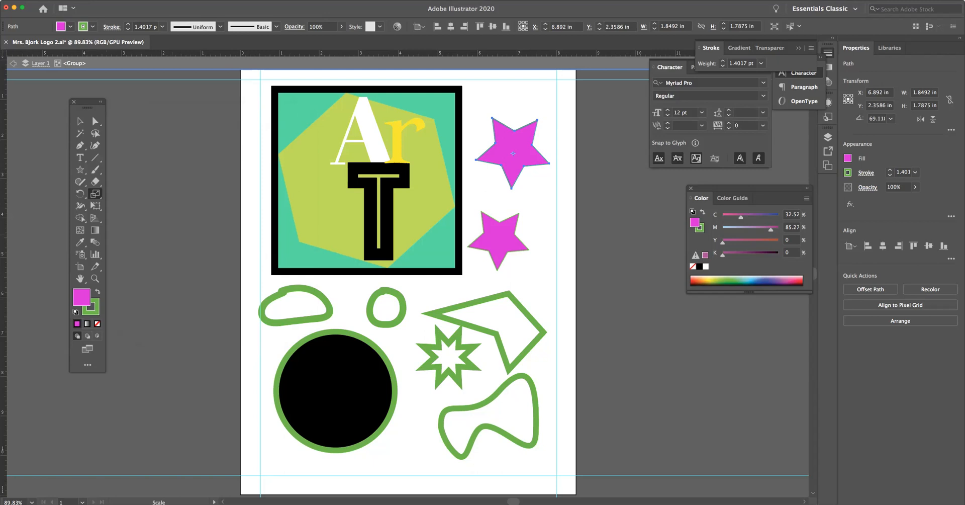
- Twirl the upper left part and the lower right part of the larger magenta star into spirals with the Twirl tool
left_click(79, 218)
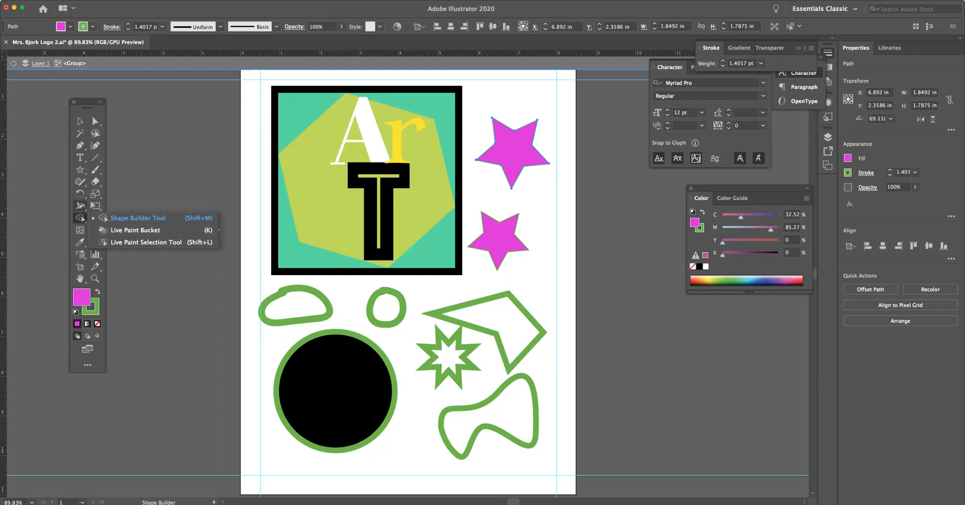
left_click(80, 206)
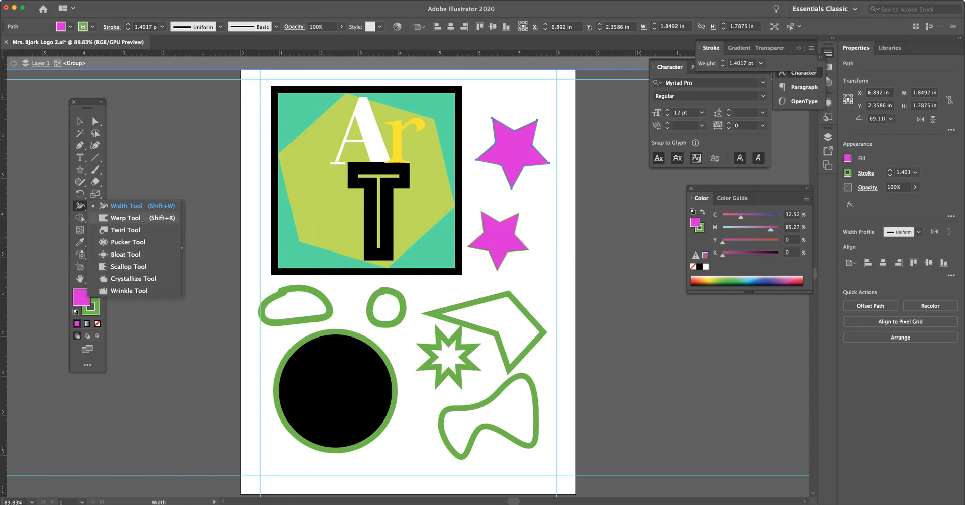
left_click(125, 230)
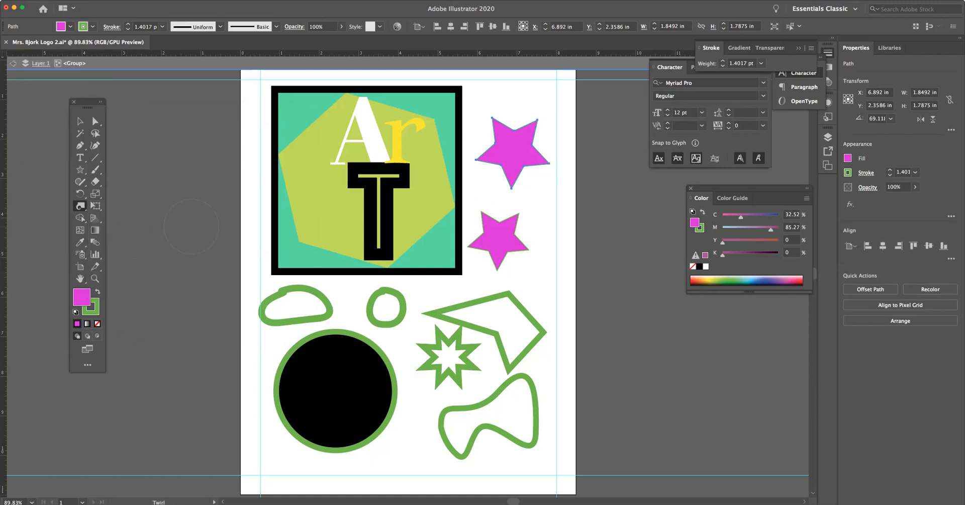
left_click_drag(503, 126, 490, 135)
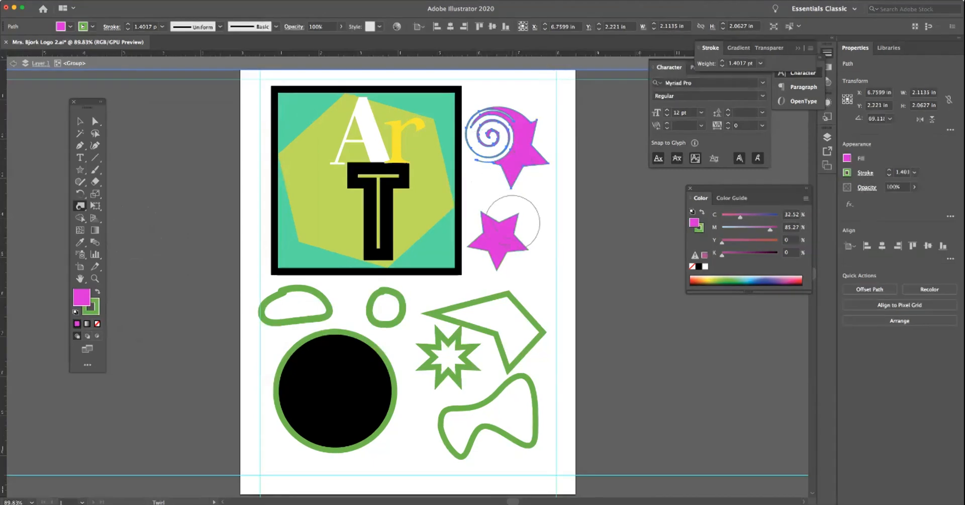
mouse_move(521, 221)
left_mouse_down()
mouse_move(553, 211)
mouse_move(543, 169)
left_mouse_up()
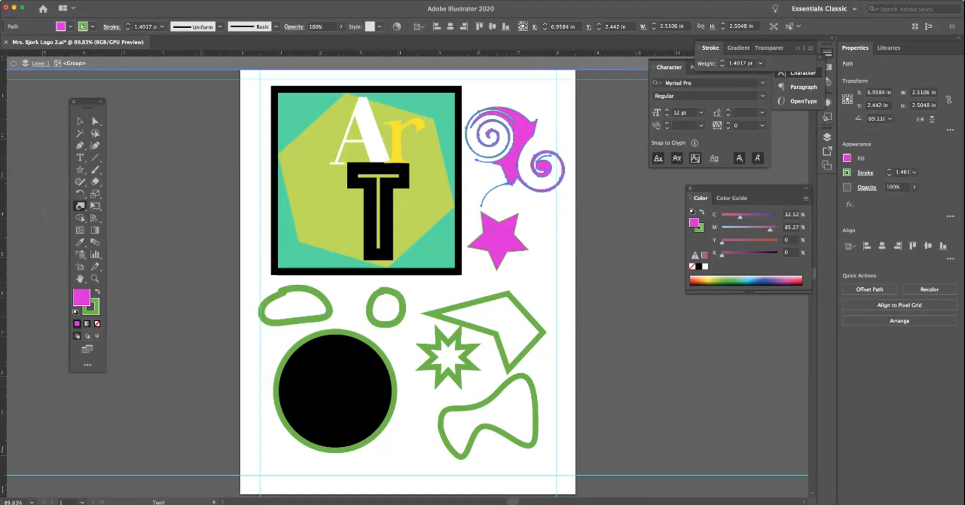
- Examine the Twirl tool's brush dimensions and twirl options, leaving them as they are and keeping the tool active
left_click_drag(80, 206, 121, 229)
double_click(80, 206)
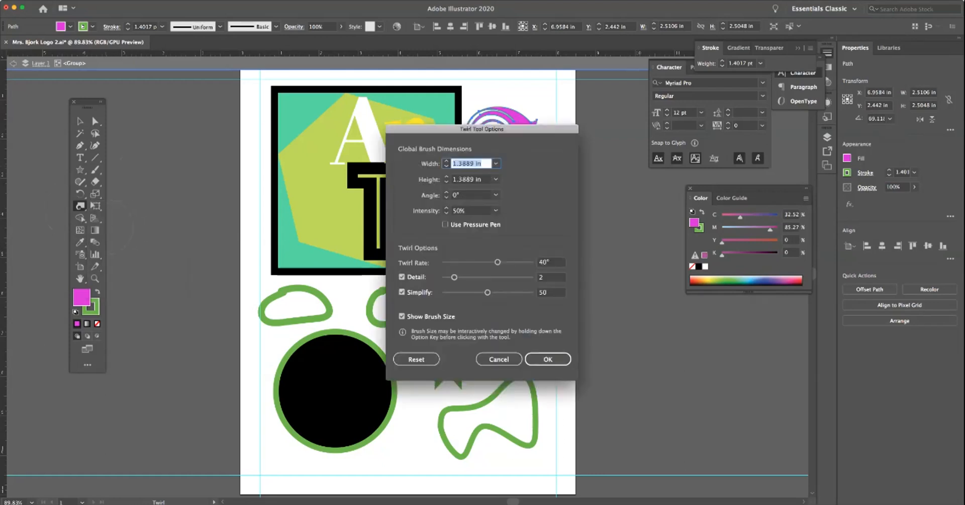
left_click_drag(482, 128, 603, 145)
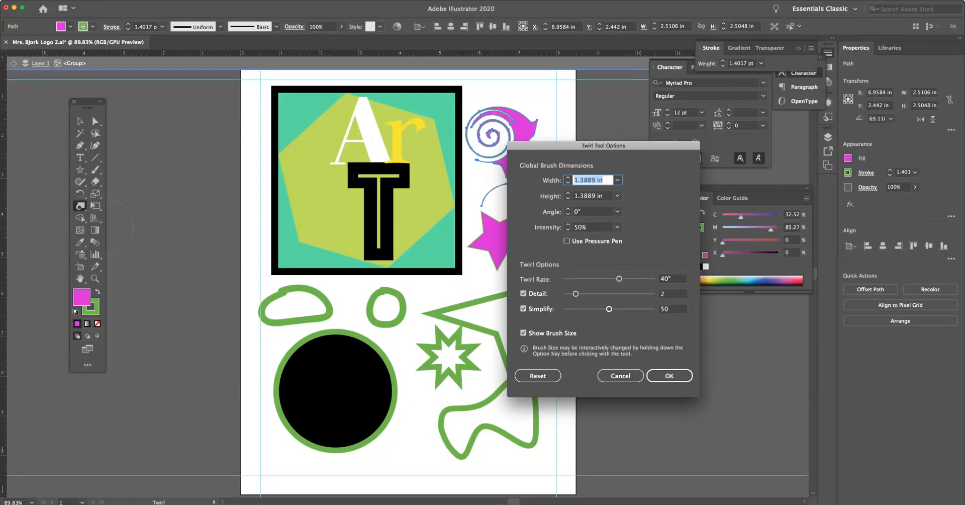
left_click(620, 375)
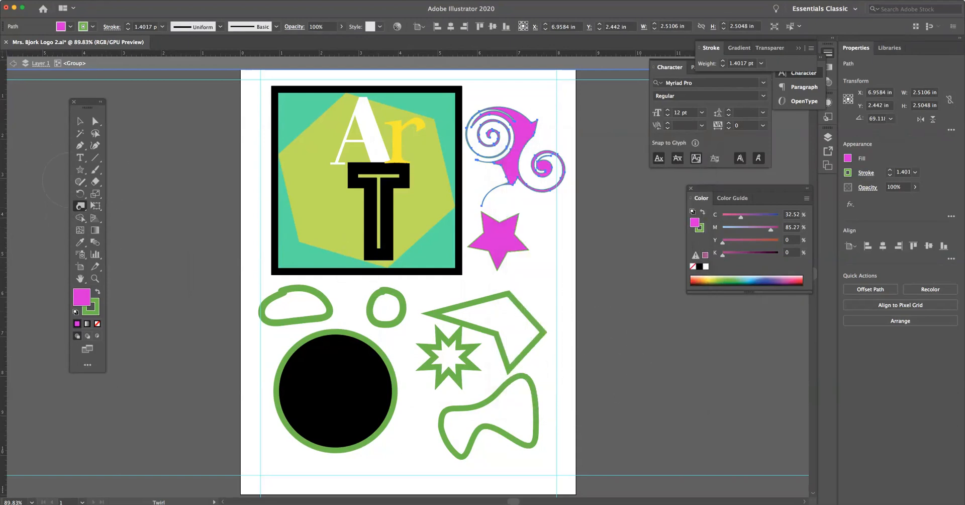
left_click(80, 206)
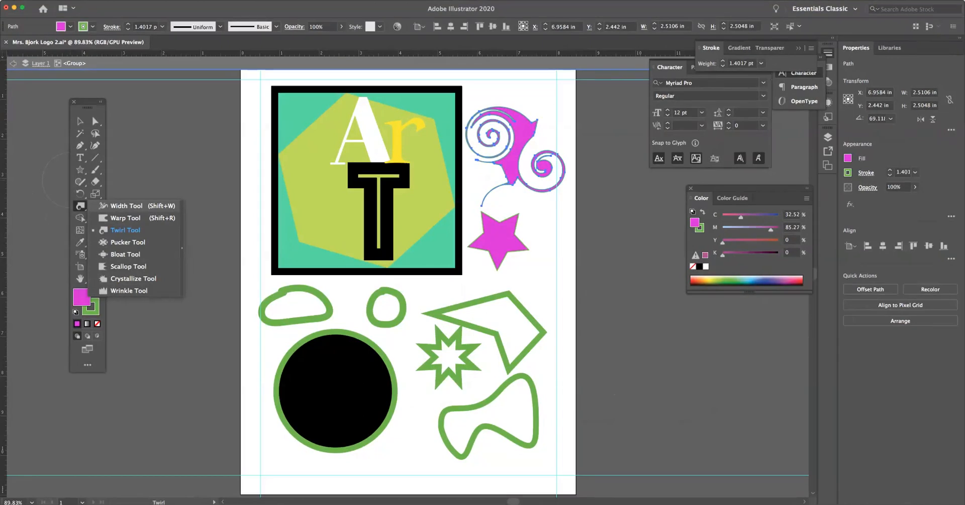
left_click(126, 231)
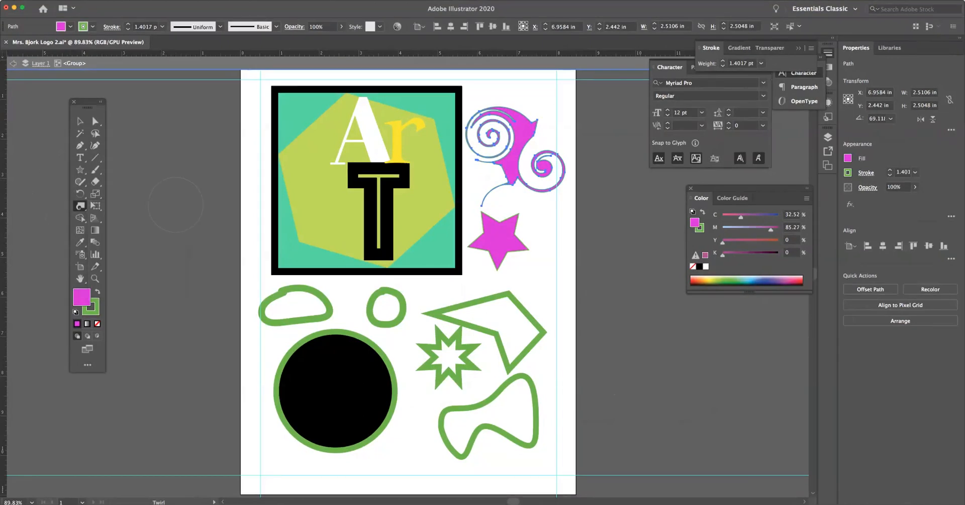
- Delete the twirled magenta star to the right of the logo
left_click(80, 121)
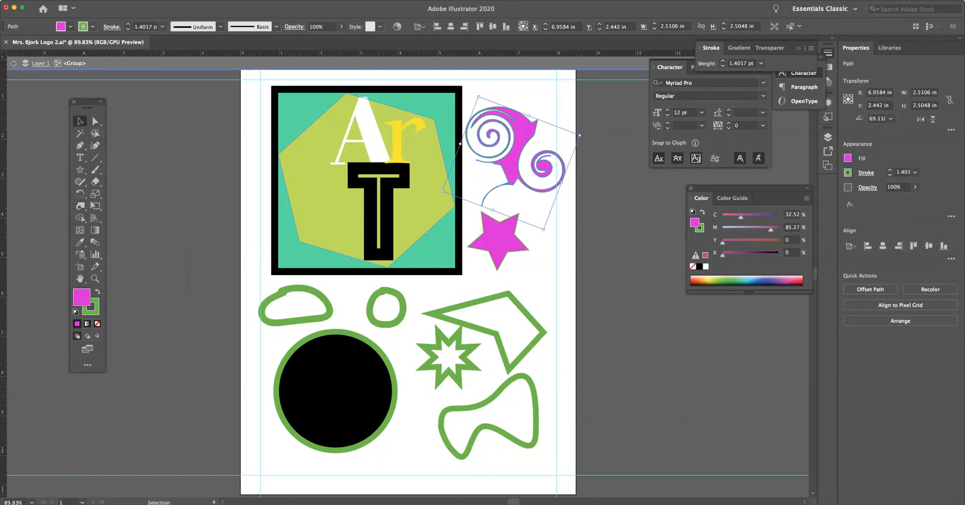
key("Delete")
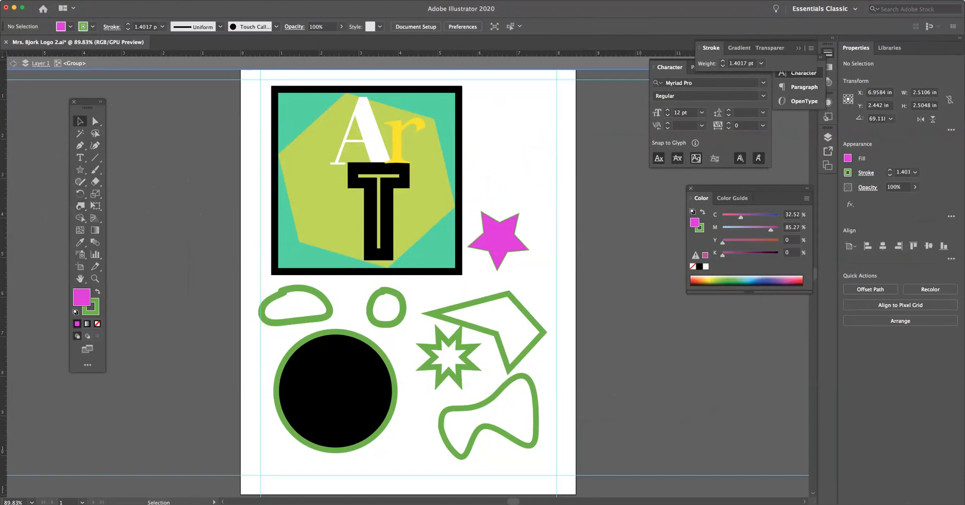
- Delete all the artwork, undo that deletion and clear the selection
key("super+a")
key("Delete")
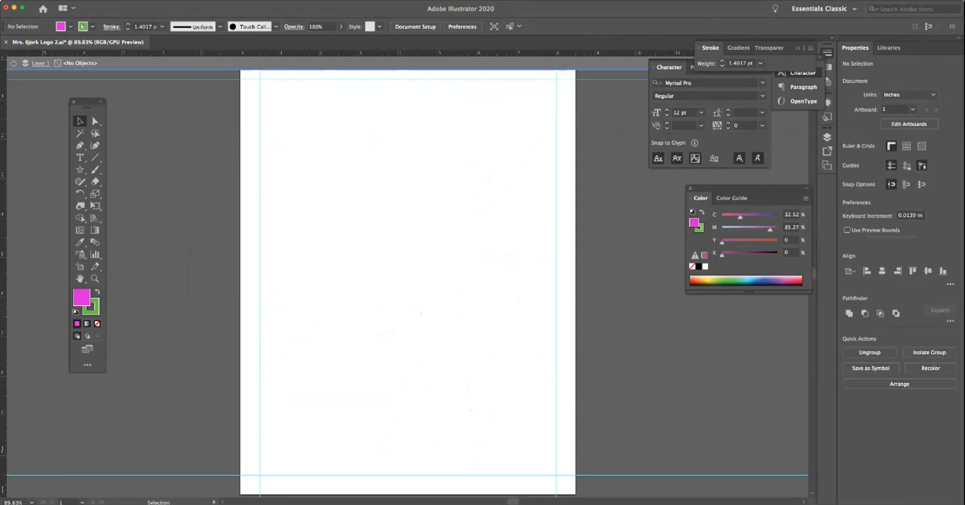
key("super+z")
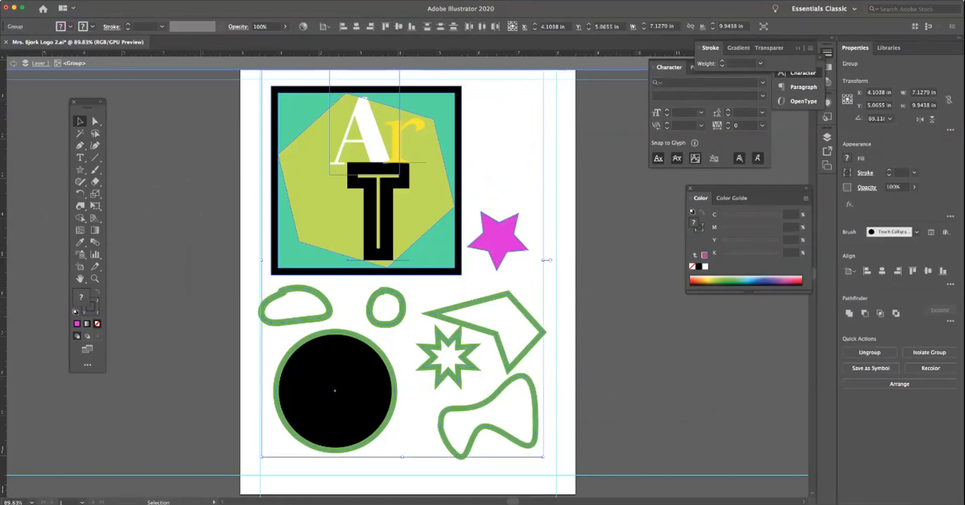
key("super+shift+a")
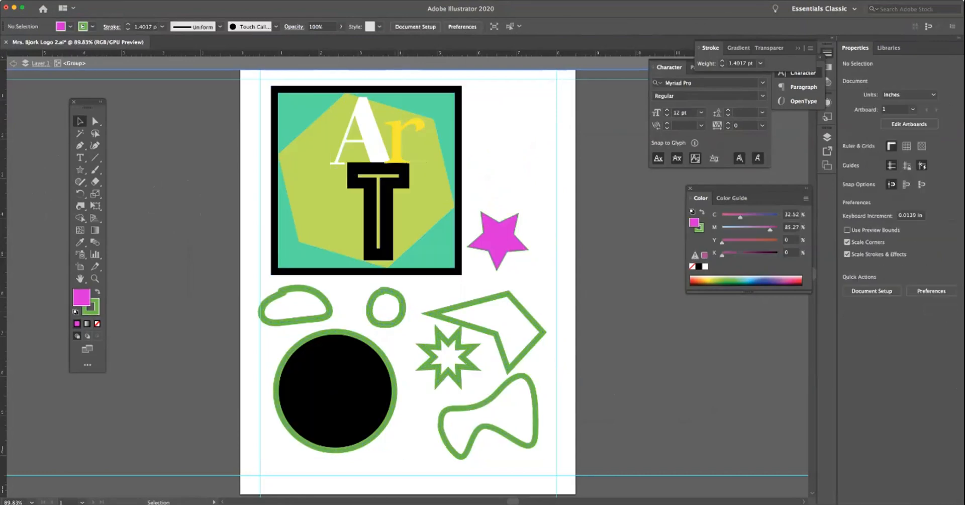
- Delete the two painted loops below the logo, the green starburst outline and the curvy green outline
left_click(401, 313)
key("Delete")
left_click(311, 319)
key("Delete")
left_click(470, 346)
key("Delete")
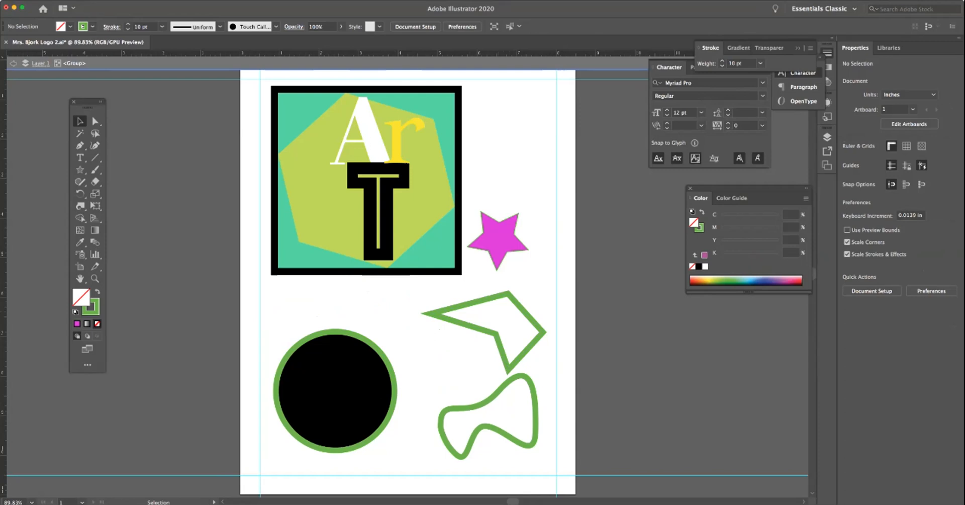
left_click(497, 391)
key("Delete")
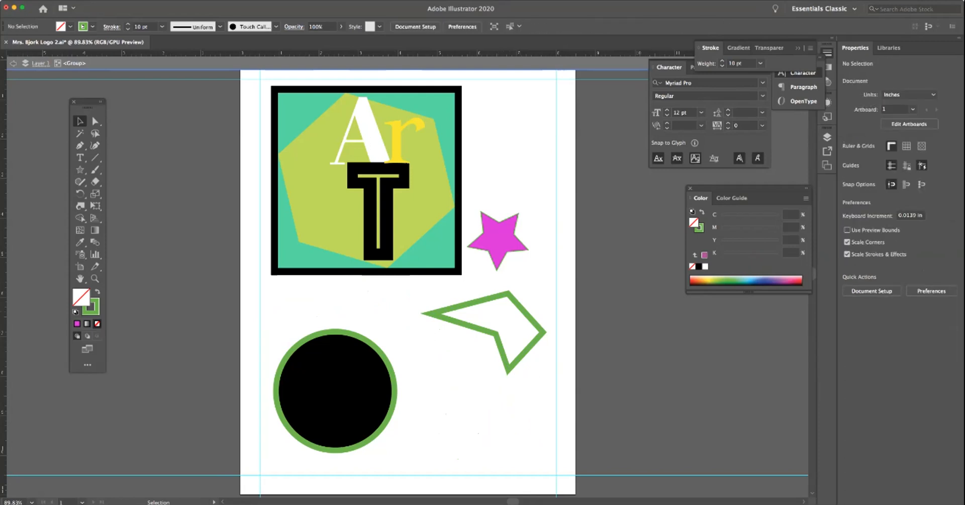
- Move the angular green outline about 0.7 in left and 1.2 in down beside the black circle, and show the Layers panel
left_click_drag(488, 330, 460, 377)
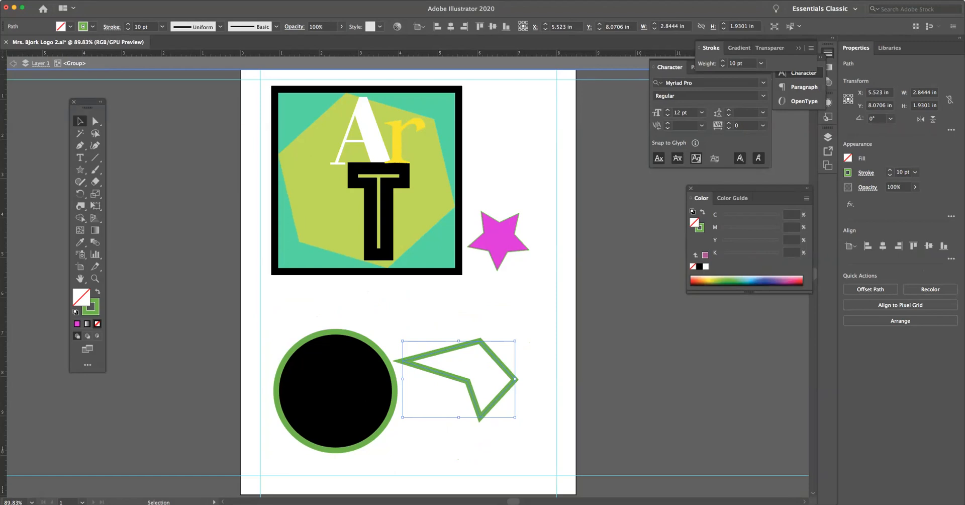
left_click(195, 0)
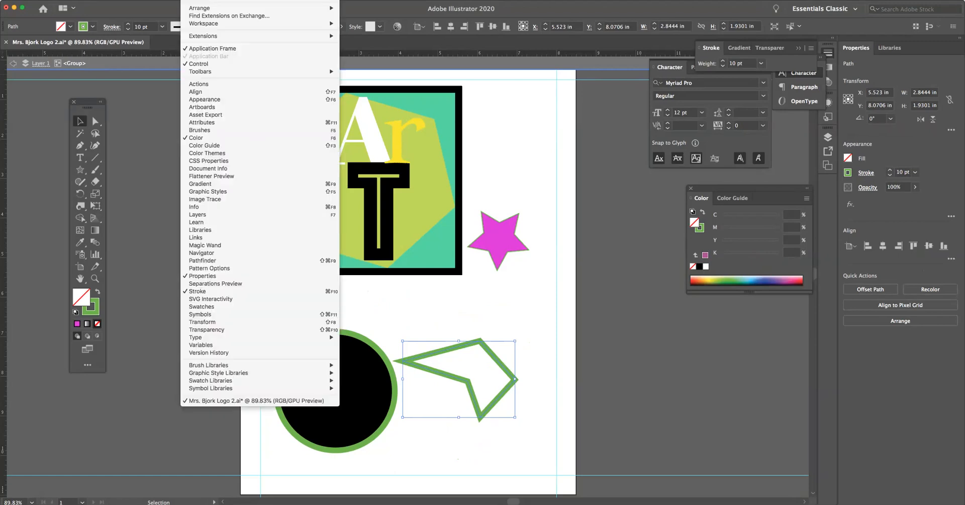
left_click(198, 215)
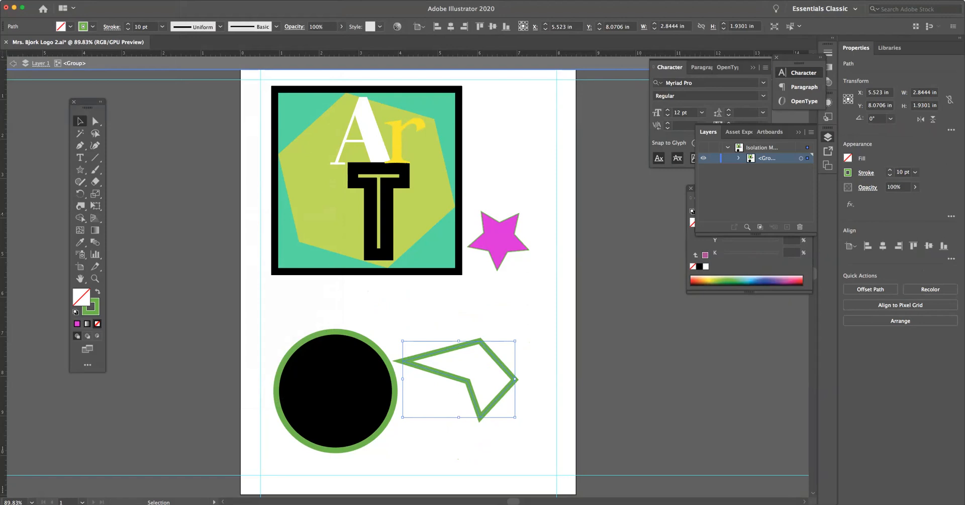
- Expand the isolated group and its nested lettering group in an enlarged layer list, and clear the artwork selection
left_click(738, 158)
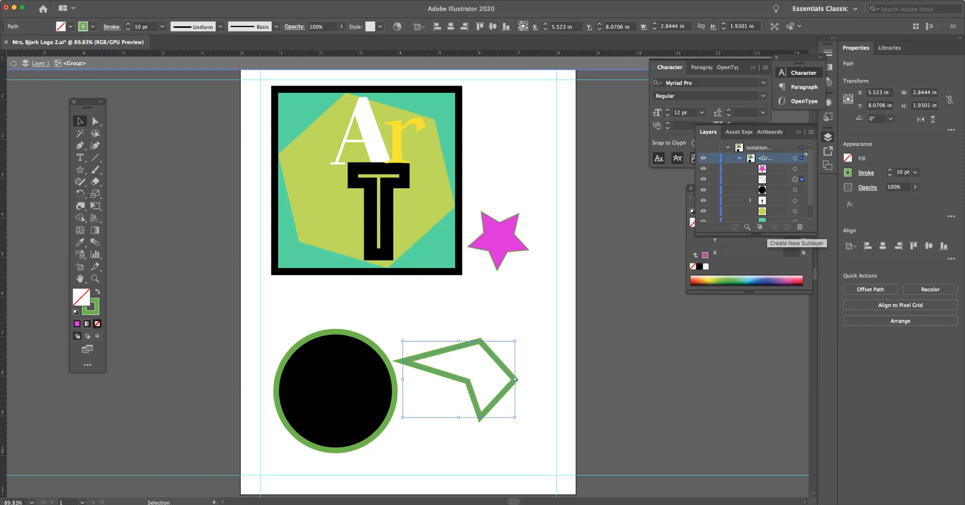
left_click_drag(756, 234, 756, 410)
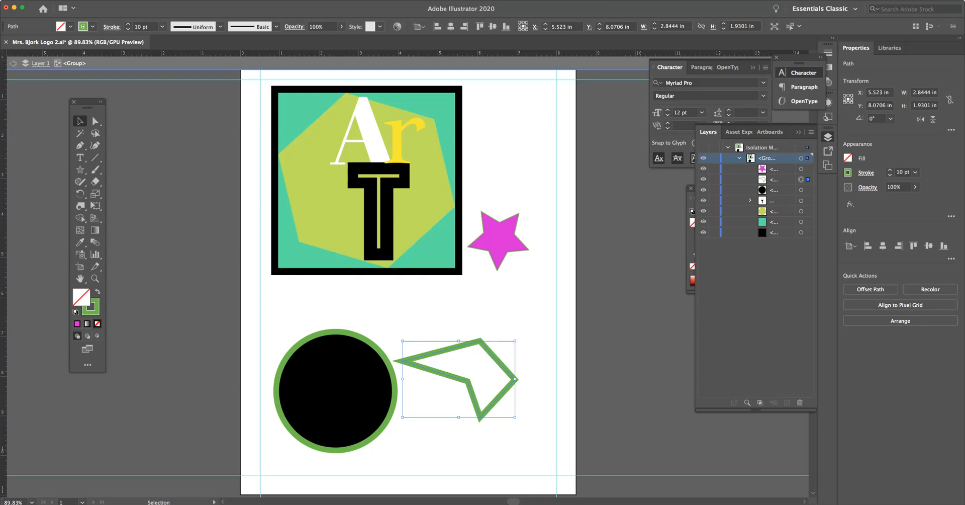
left_click(750, 200)
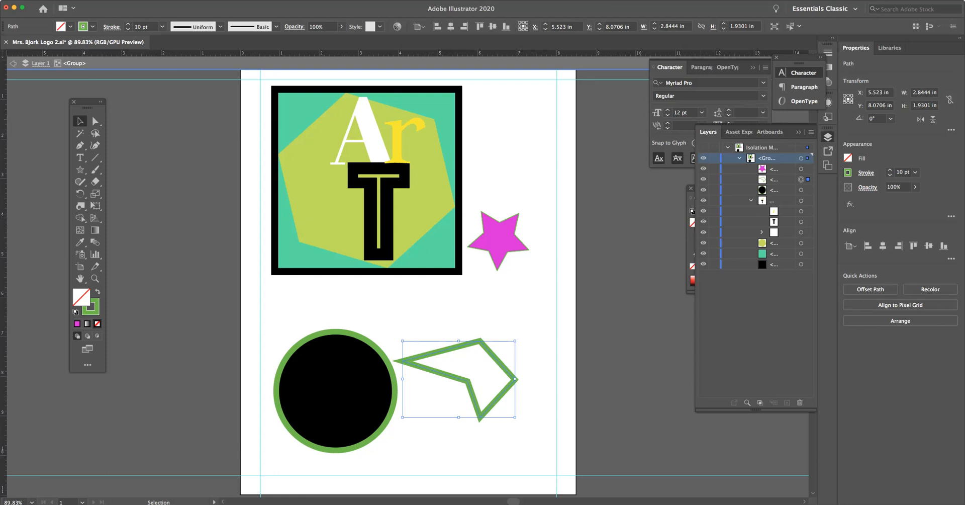
key("super")
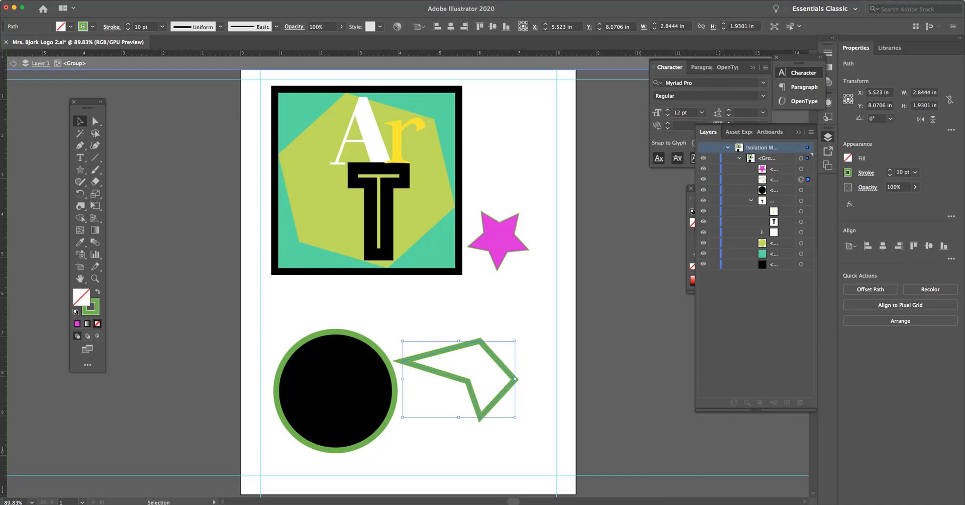
key("super+shift+a")
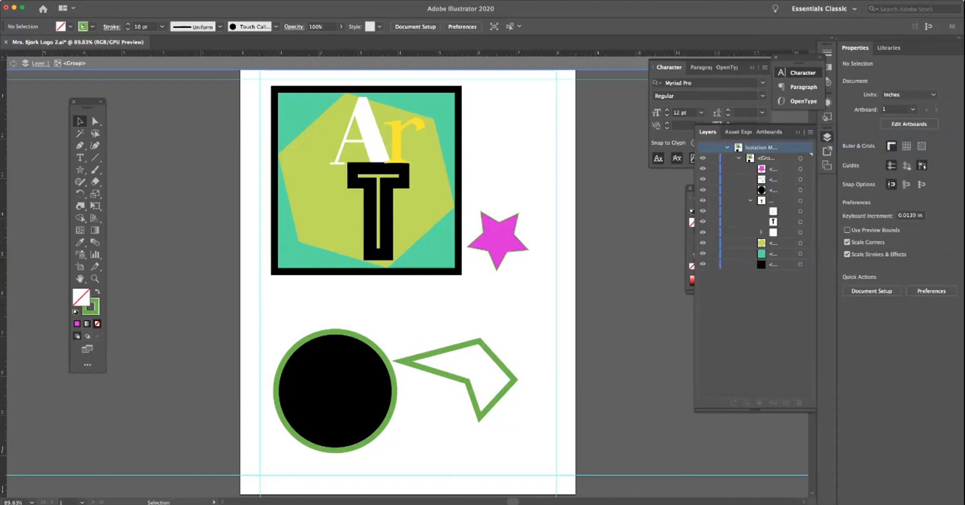
- Move the angular green outline so it overlaps the right side of the black circle, and fill it with near-white FCFAFA
left_click_drag(493, 351, 525, 374)
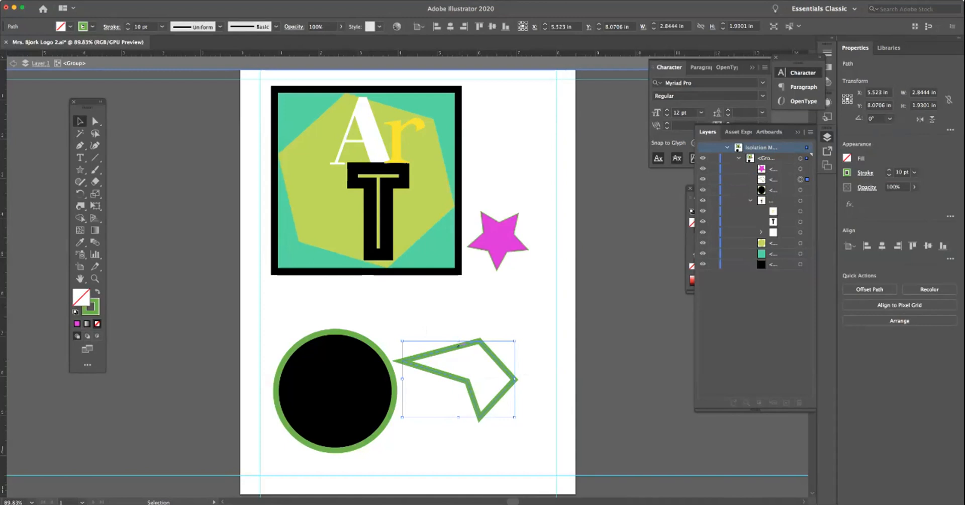
left_click_drag(459, 346, 385, 359)
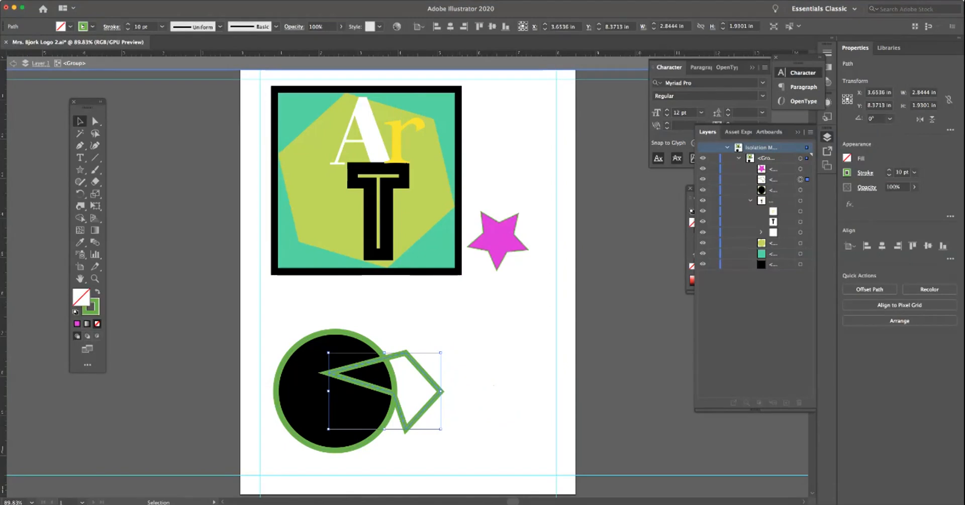
double_click(80, 297)
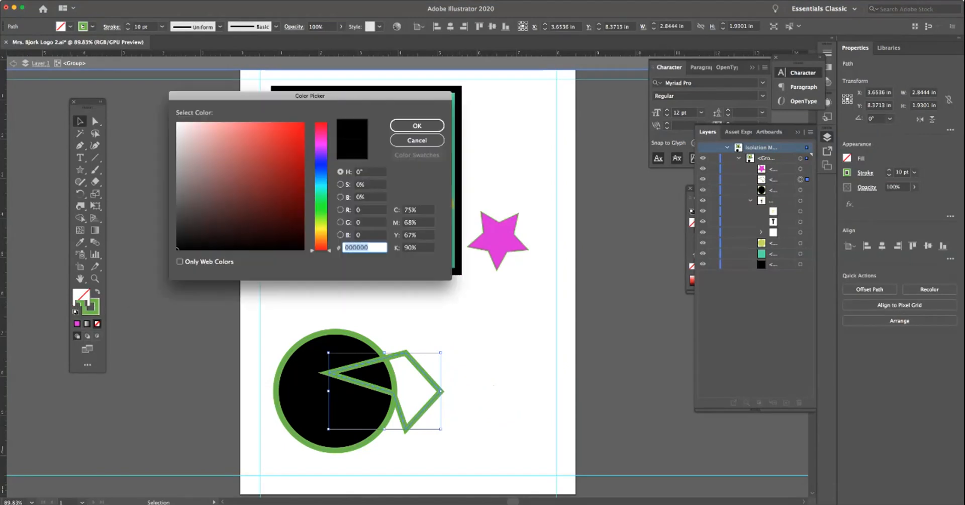
type("ffffff")
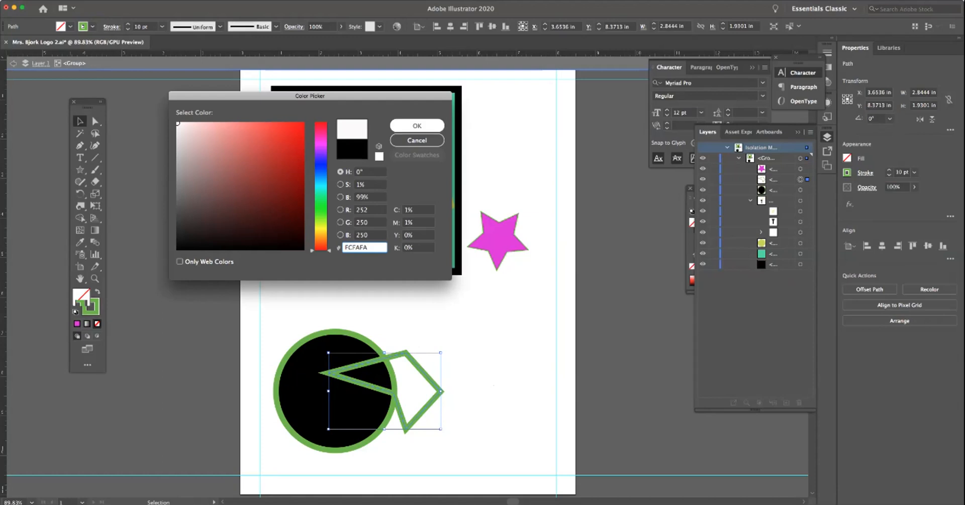
key("Return")
key("super+shift+a")
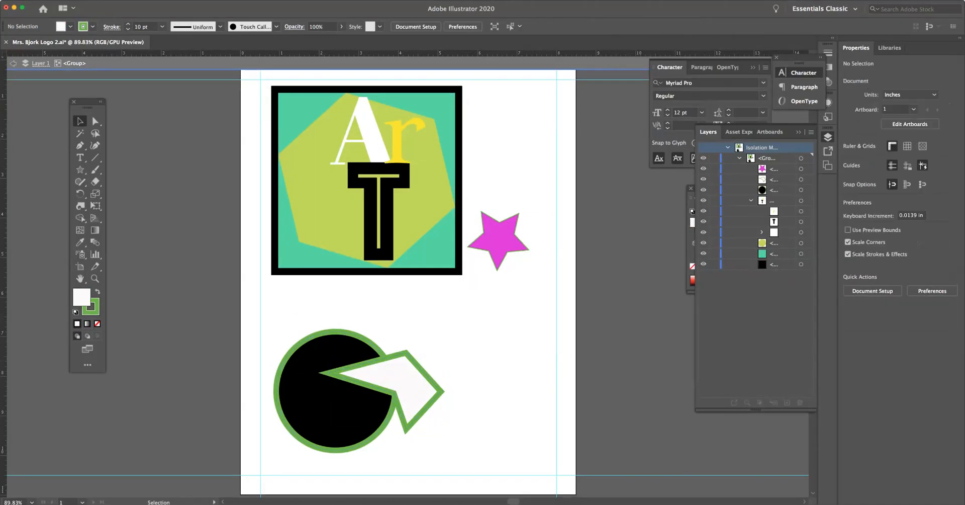
- Nudge the angular shape about 0.12 in down, and send the black circle backward one level
left_click(440, 396)
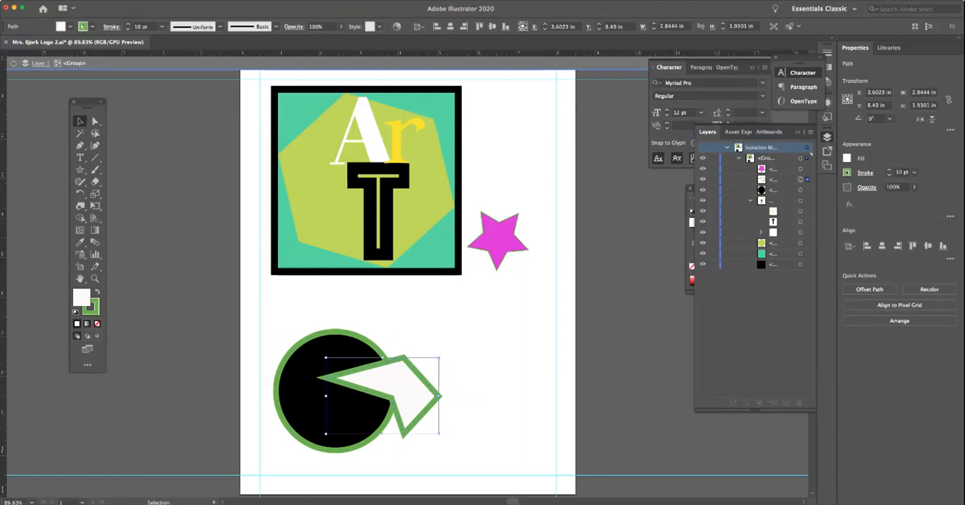
left_click(332, 397)
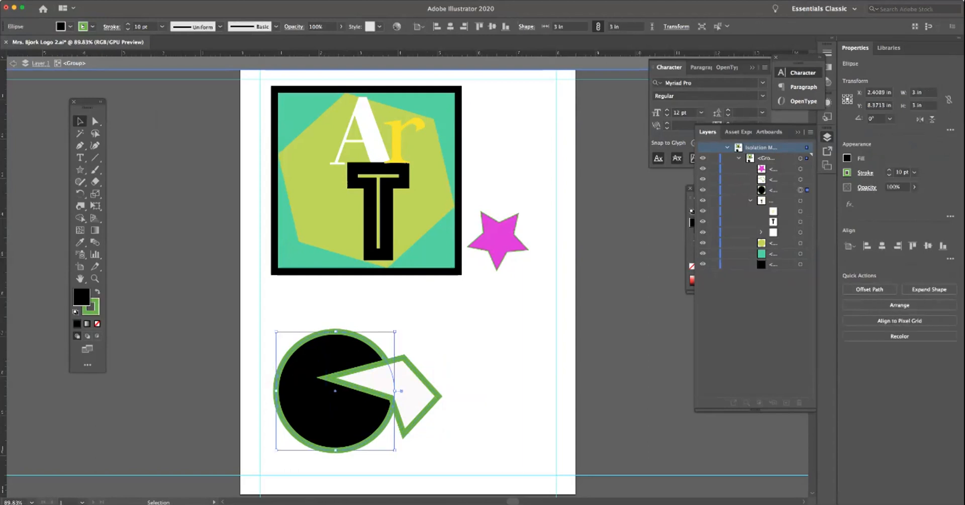
left_click(82, 0)
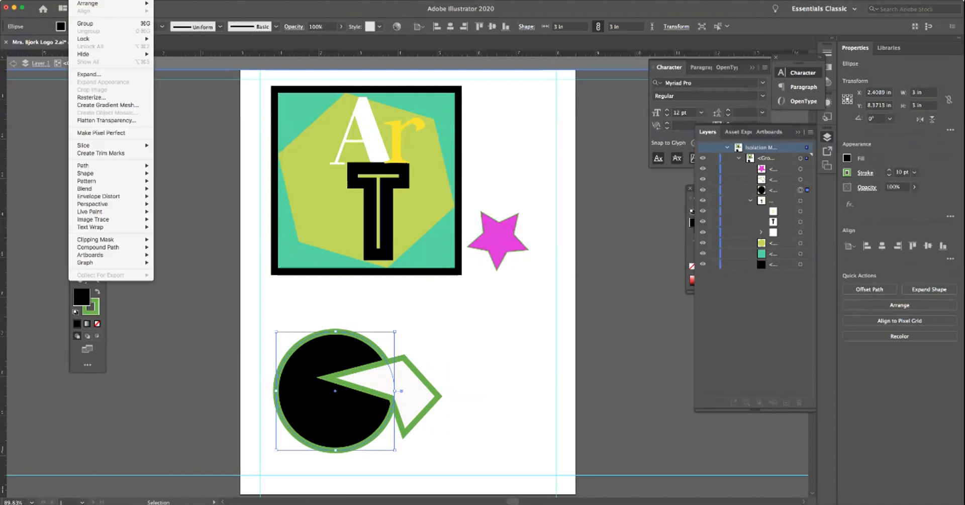
mouse_move(90, 0)
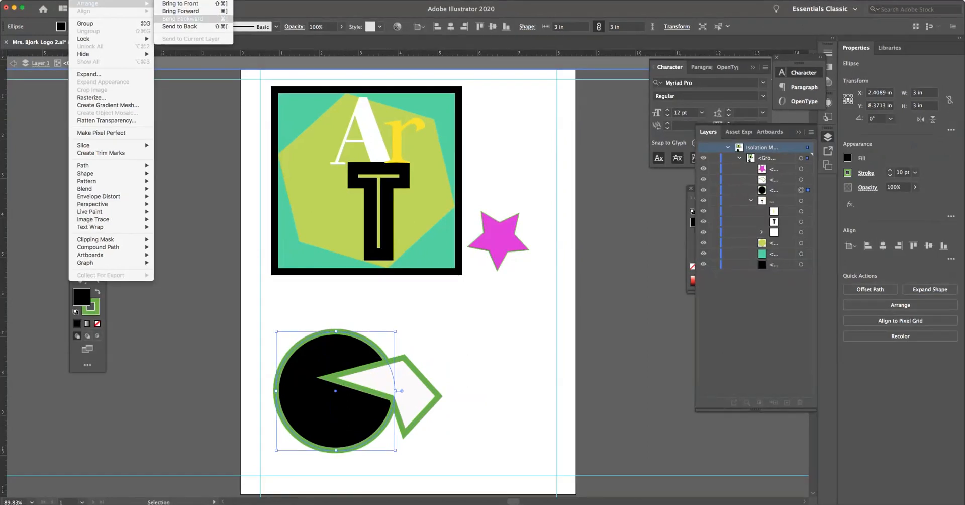
left_click(182, 18)
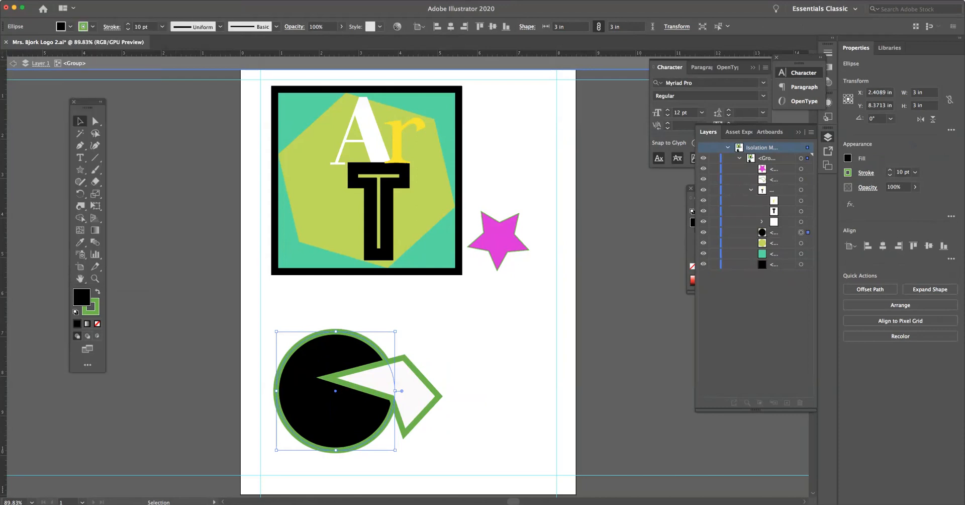
- Send the black circle to the back of the stacking order
left_click(81, 1)
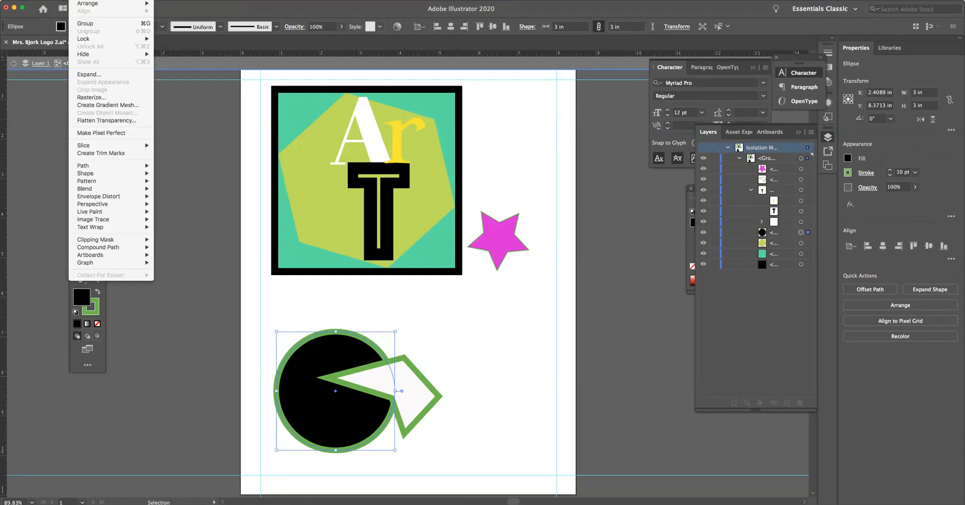
mouse_move(88, 3)
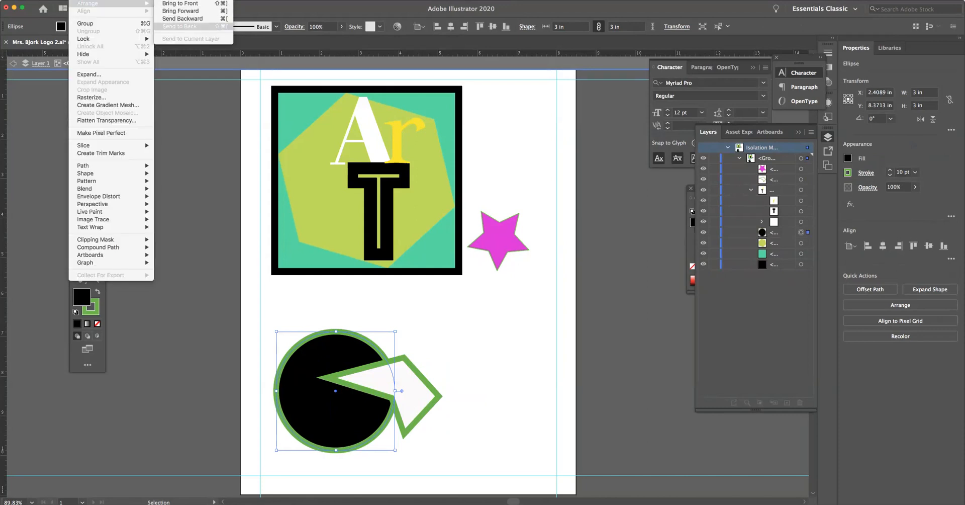
left_click(180, 26)
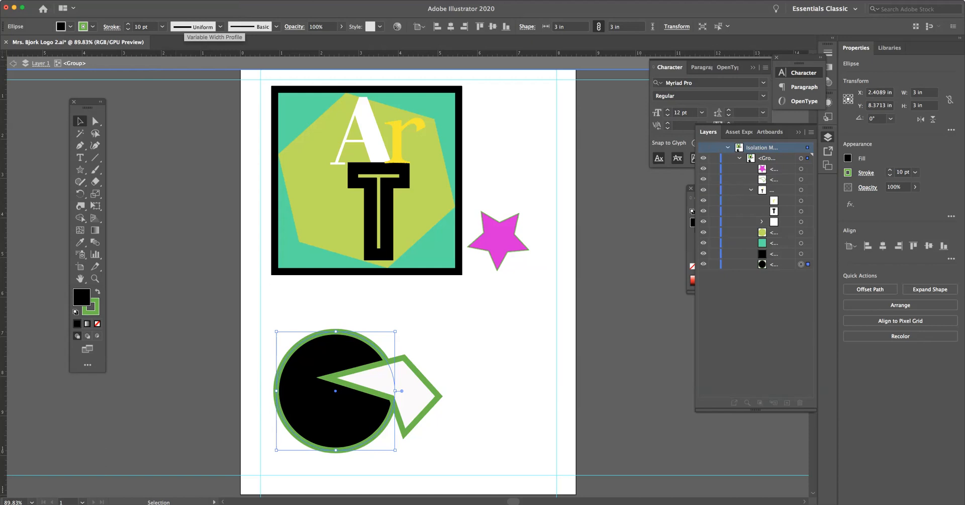
- Send the near-white angular shape to the back, behind the black circle, and clear the selection
left_click(410, 390)
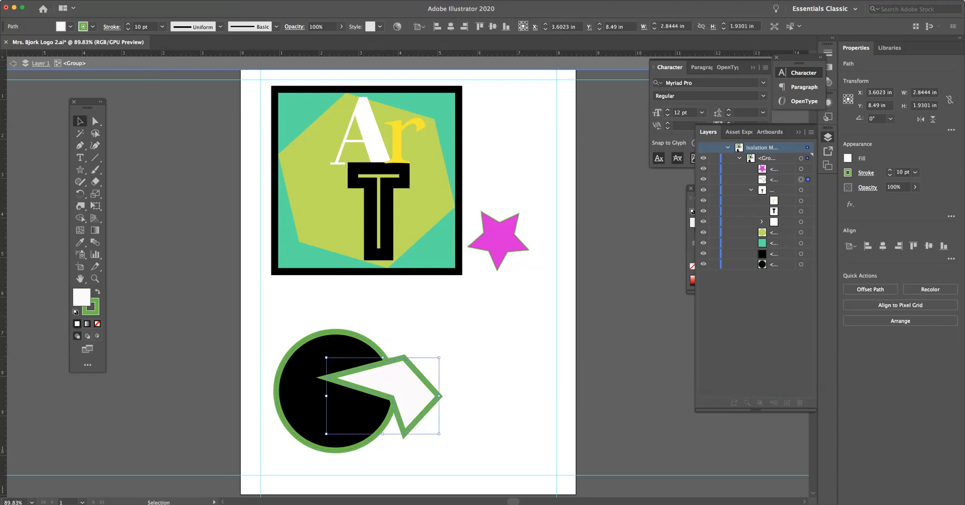
left_click(82, 1)
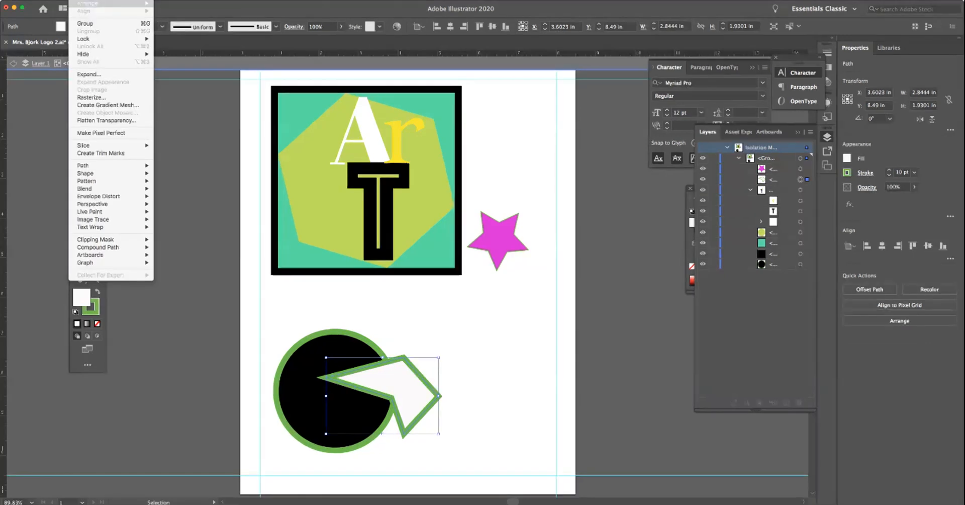
left_click(188, 36)
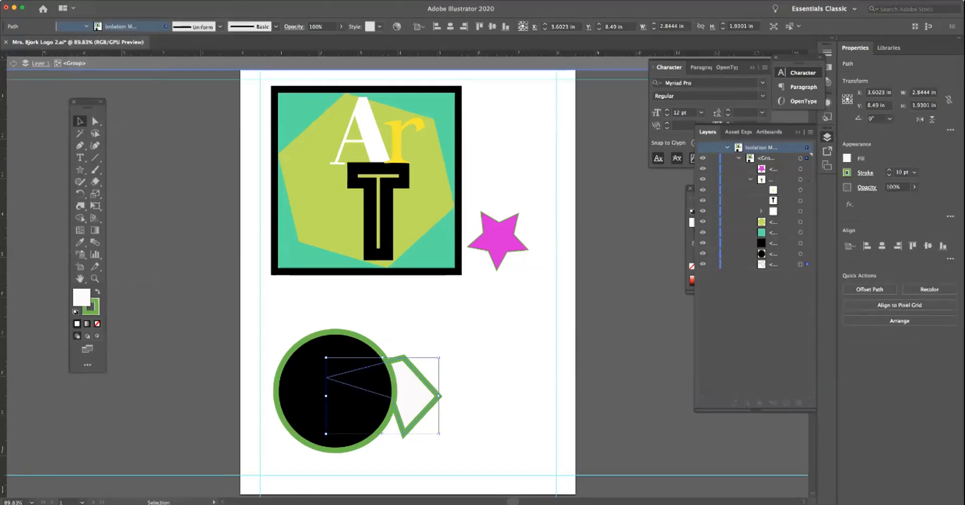
key("super+shift+a")
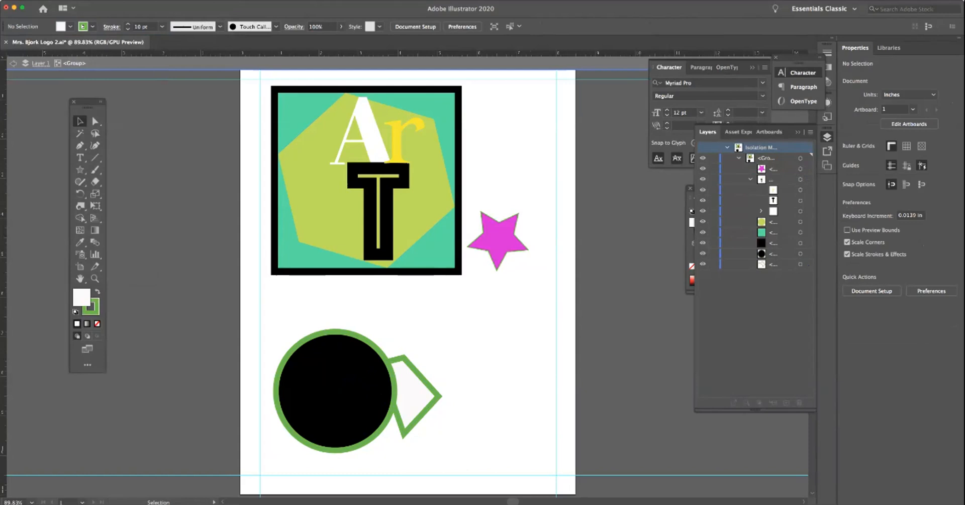
- Move the angular shape about 2.5 in right and 0.65 in up, clear of the black circle
left_click(81, 0)
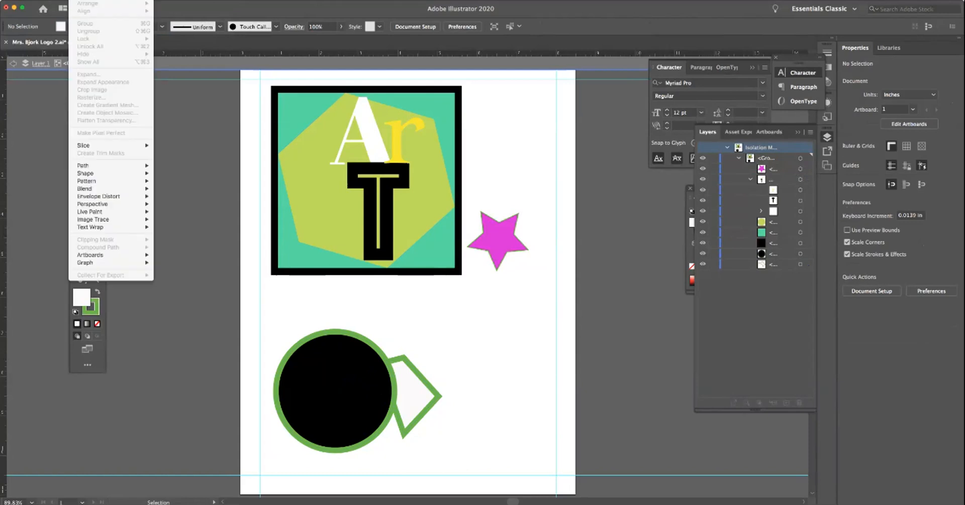
left_click(467, 422)
left_click_drag(468, 423, 352, 318)
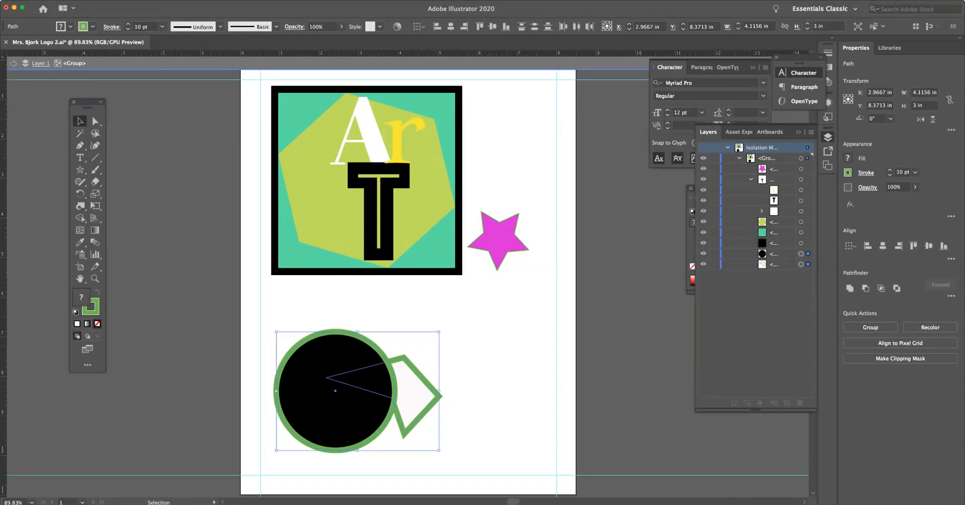
key("super+shift+a")
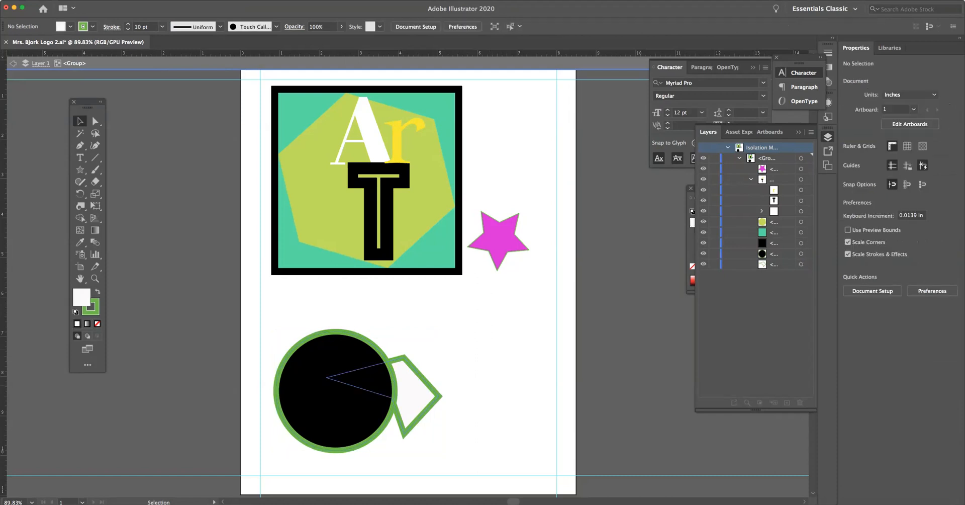
left_click_drag(434, 389, 532, 363)
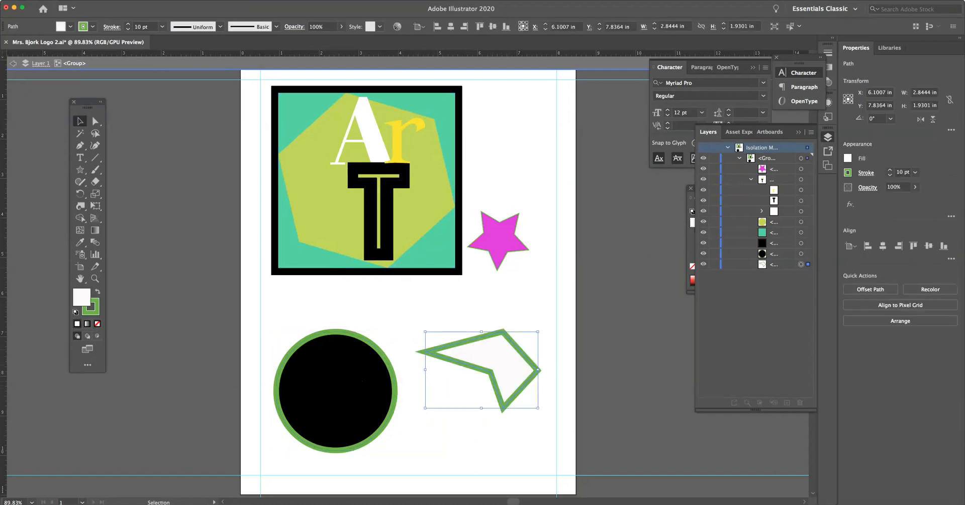
left_click(378, 217)
left_click(80, 1)
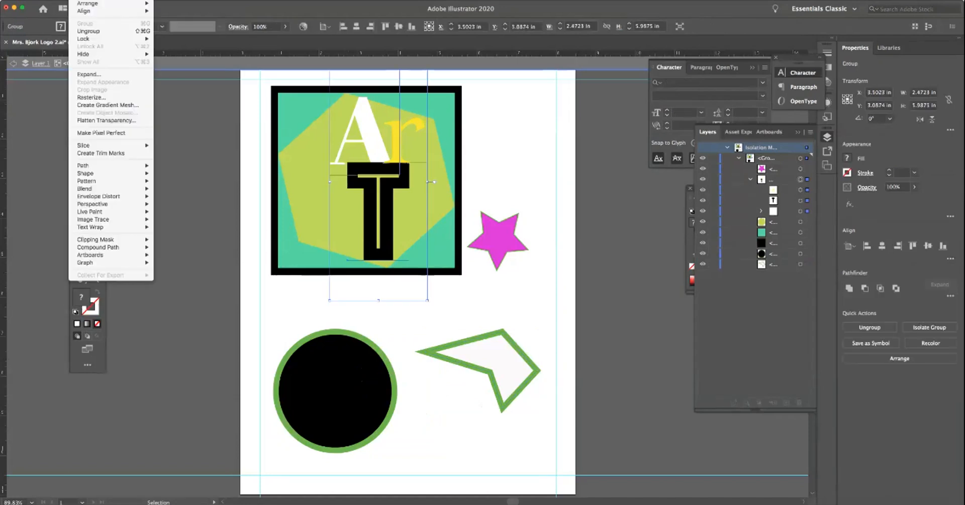
mouse_move(86, 165)
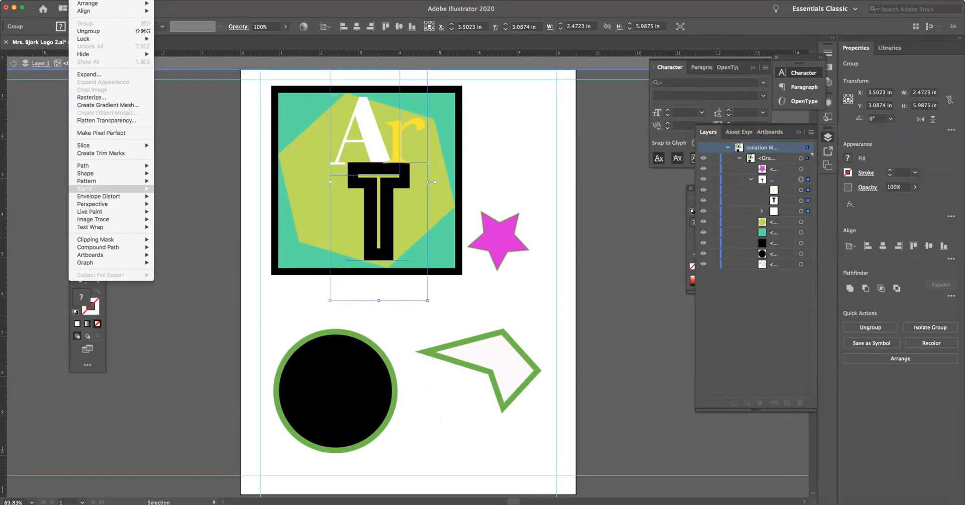
mouse_move(85, 188)
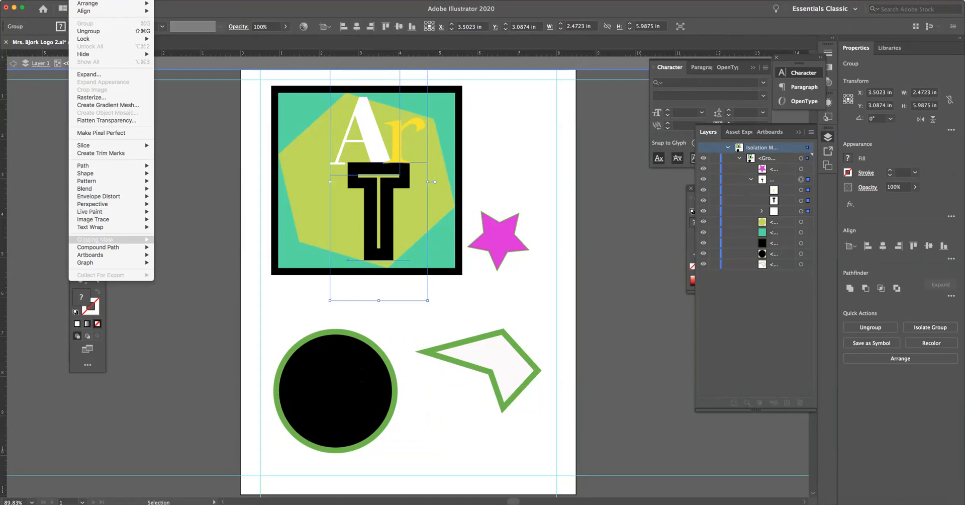
mouse_move(95, 239)
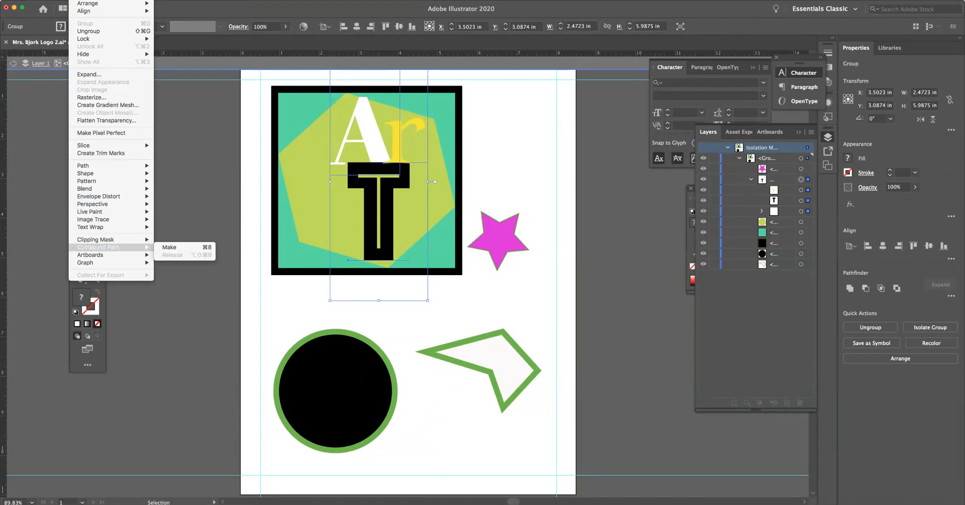
left_click(472, 340)
- Move the angular shape about 2.3 in left, partly behind the black circle, and try to make a clipping mask from it alone
left_click_drag(471, 340, 378, 346)
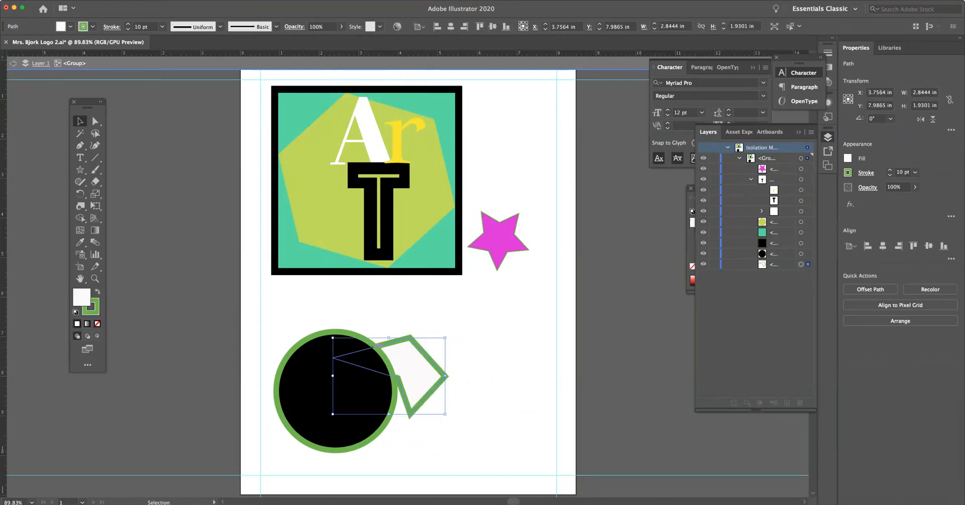
left_click(80, 0)
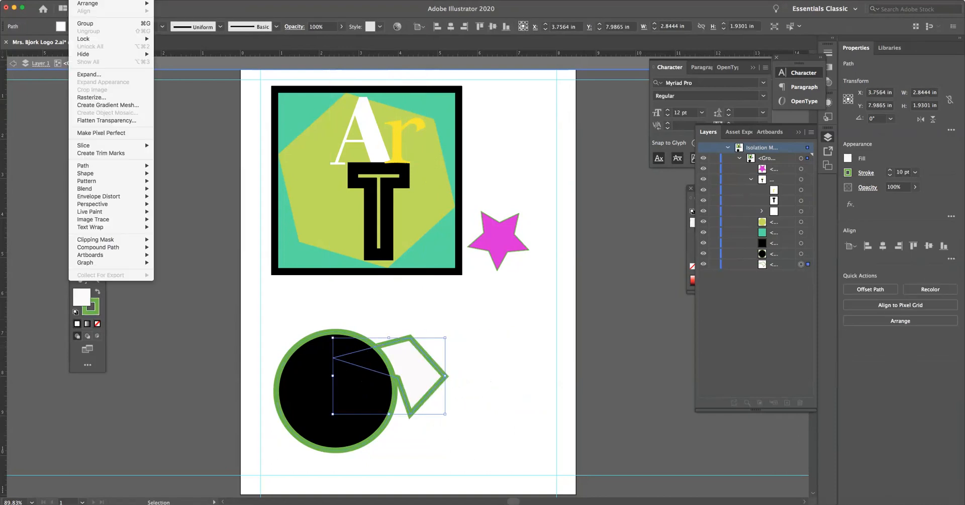
mouse_move(95, 239)
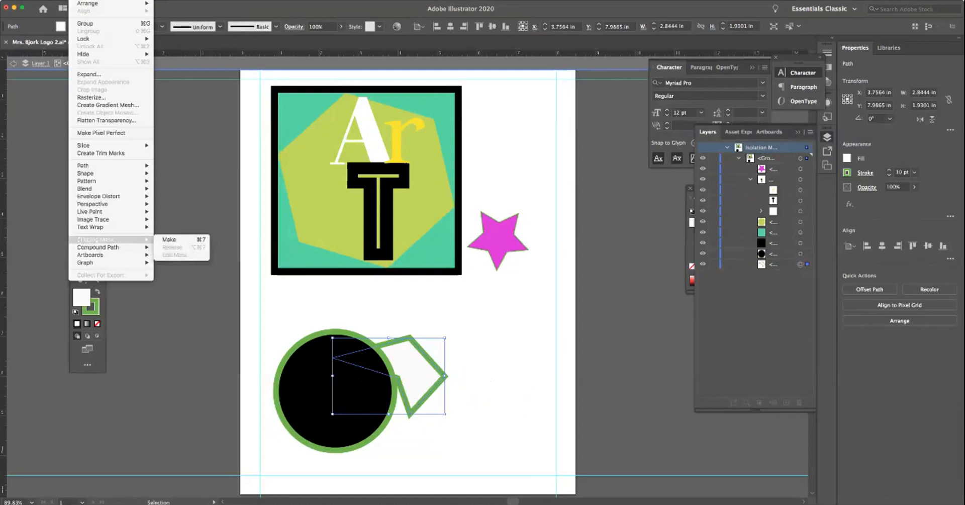
left_click(170, 240)
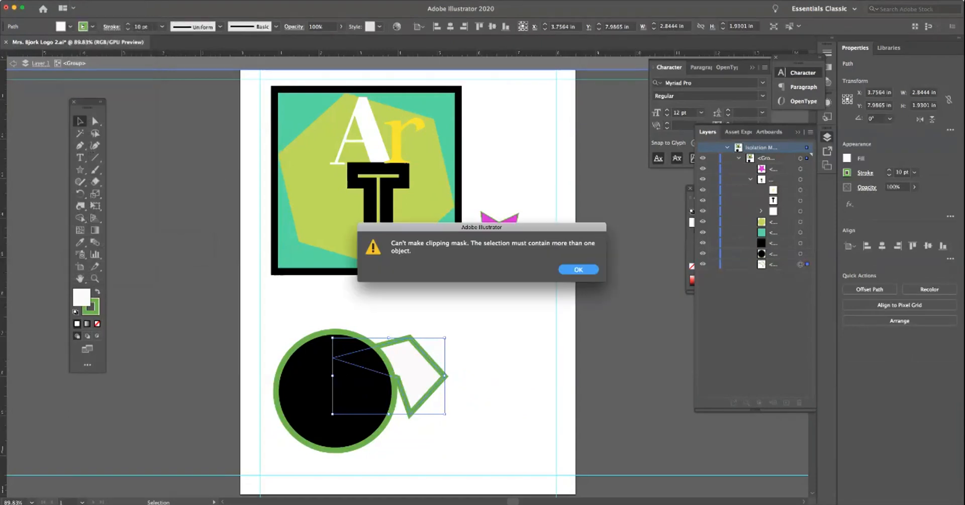
key("Return")
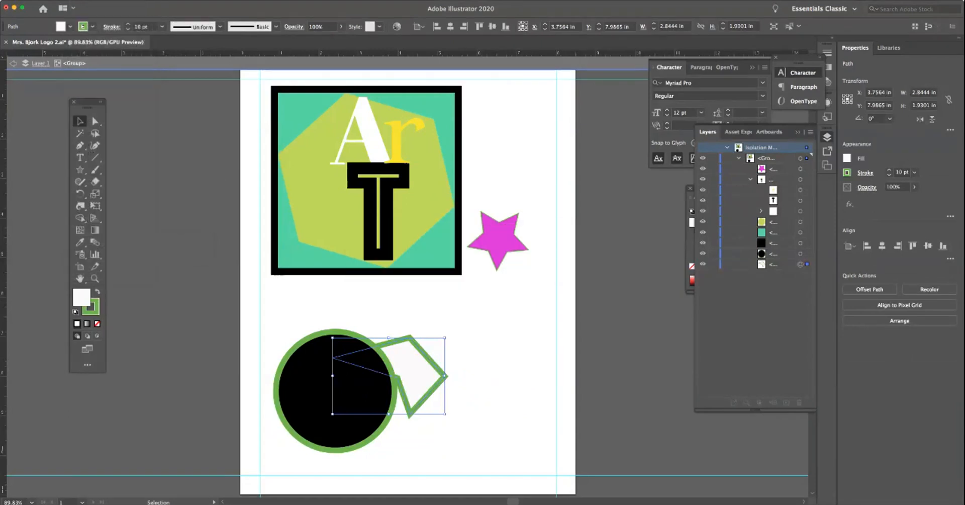
- Make a clipping mask from the black circle and the angular shape behind it, then undo it and clear the selection
left_click_drag(368, 336, 507, 453)
left_click(80, 0)
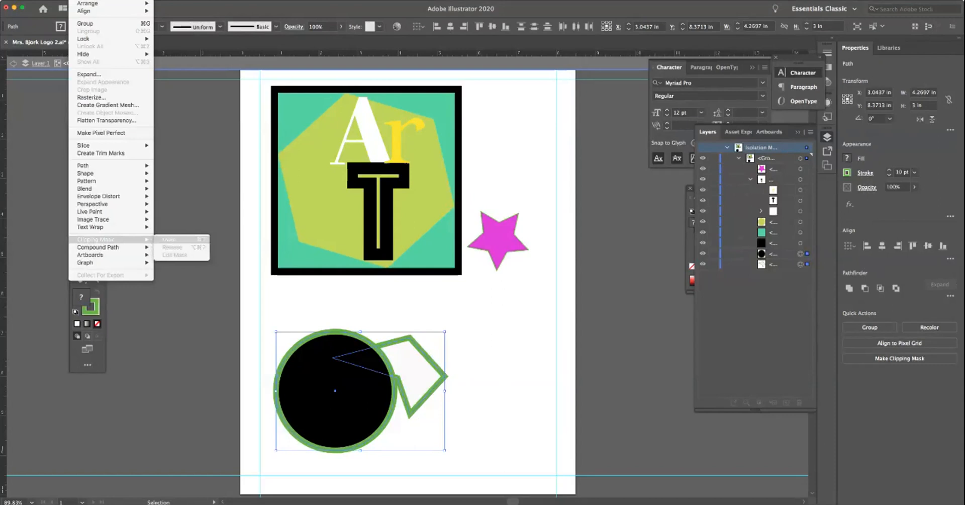
left_click(169, 240)
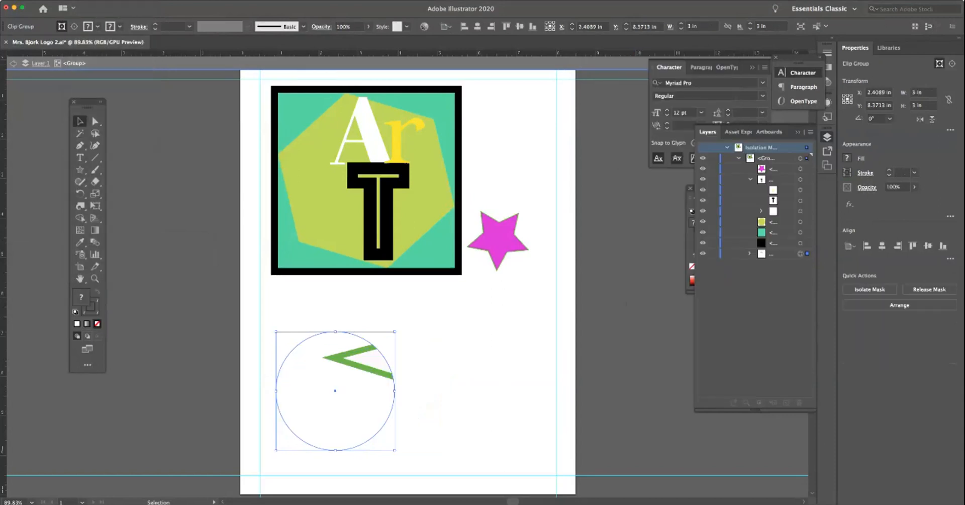
left_click(467, 362)
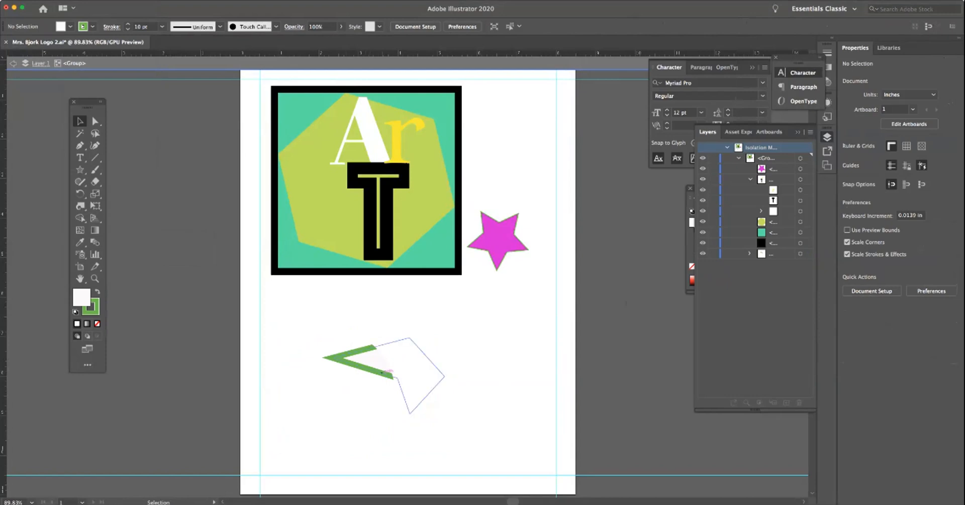
key("super+z")
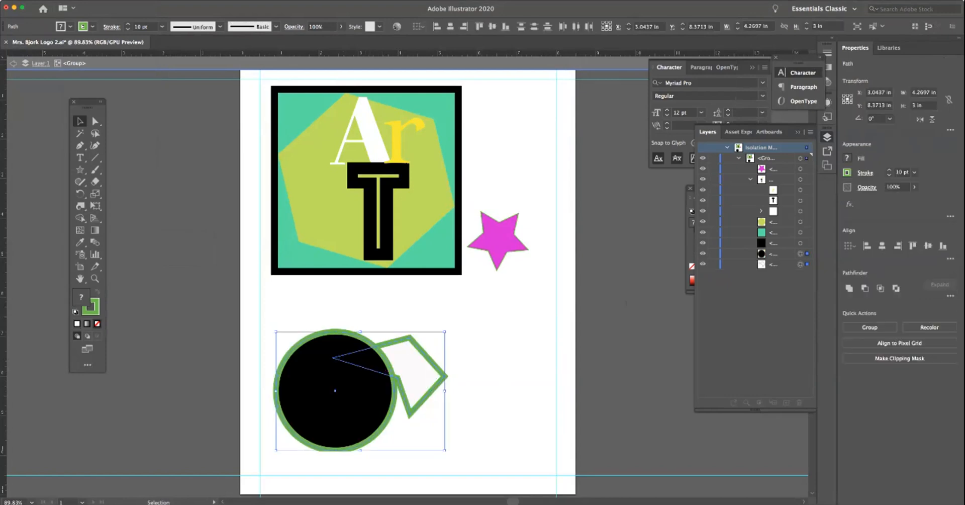
left_click(483, 362)
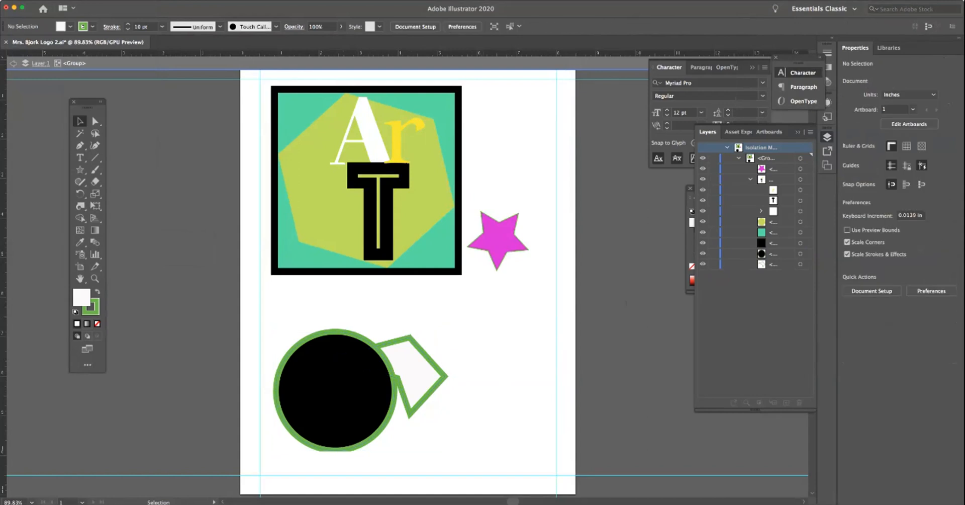
- Combine the black circle and the angular shape into a compound path, then undo it and deselect both
left_click_drag(392, 405, 303, 300)
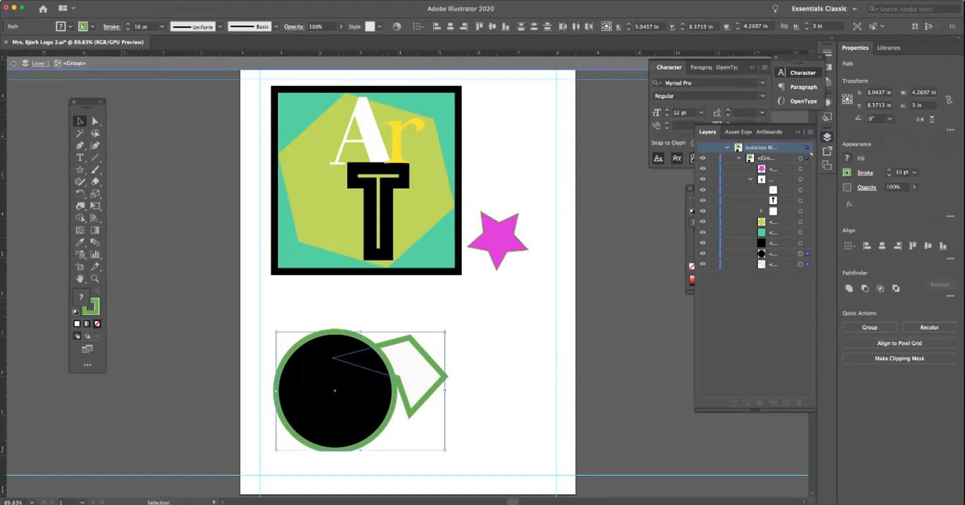
left_click(80, 1)
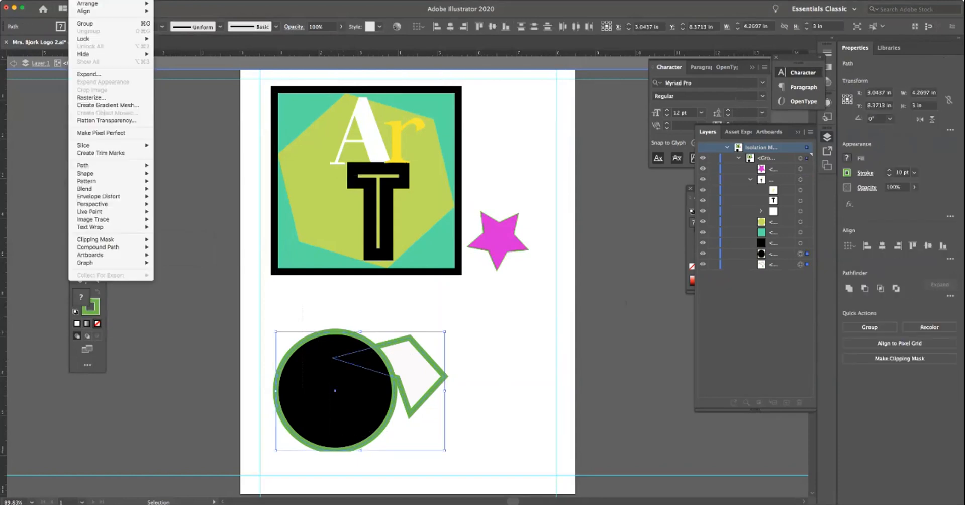
mouse_move(99, 247)
left_click(169, 247)
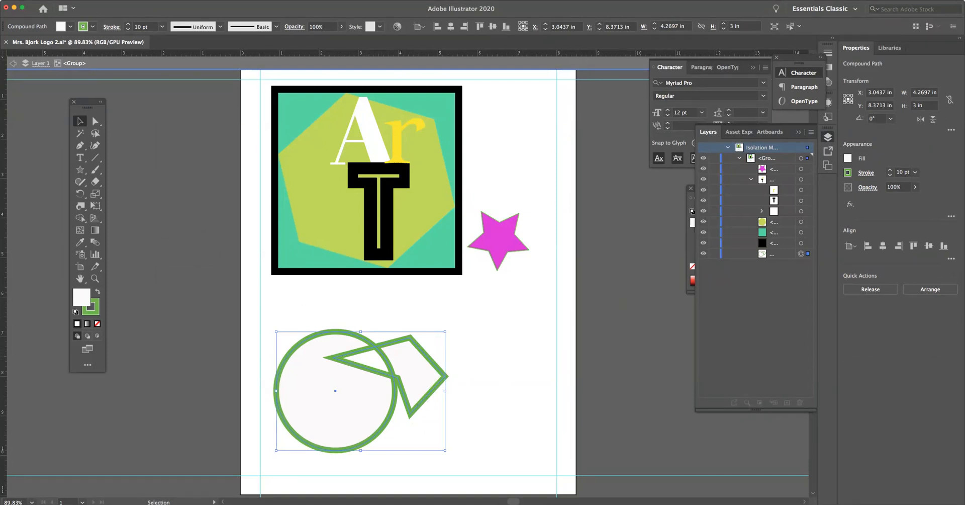
left_click(495, 375)
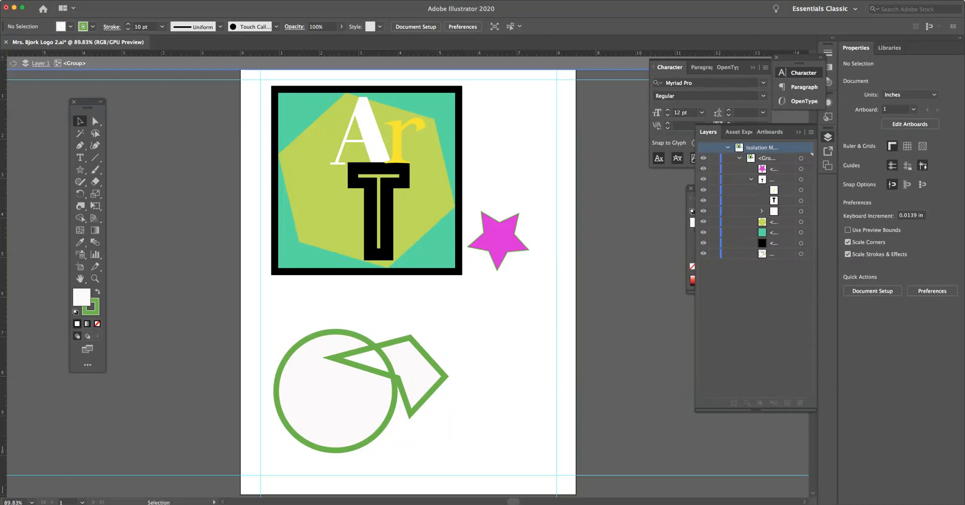
key("super+z")
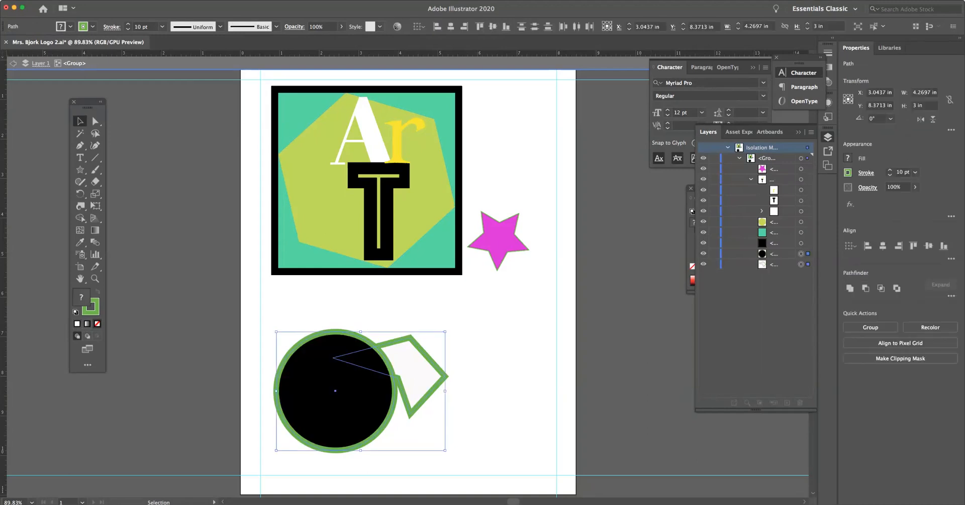
key("super+shift+a")
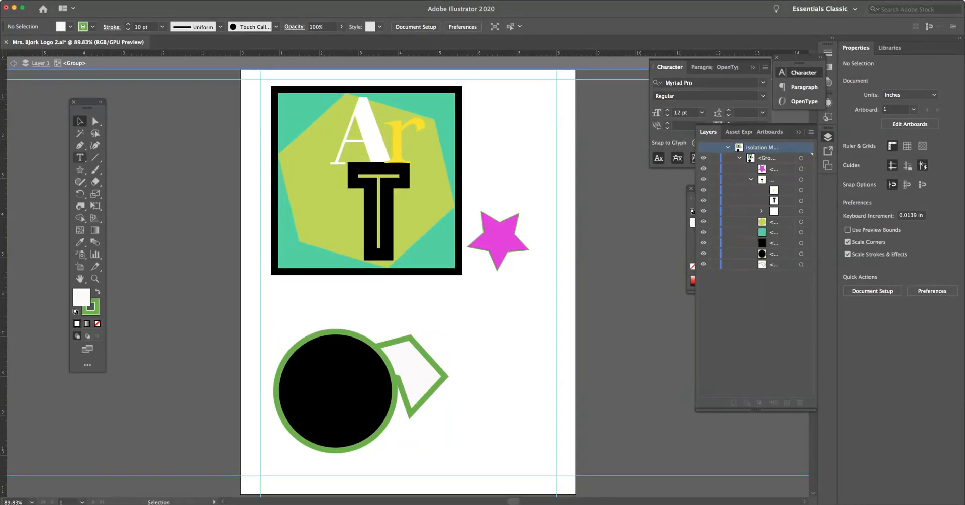
- Add point text reading "Art" above the angular shape and scale it up to about 99 pt
left_click(79, 157)
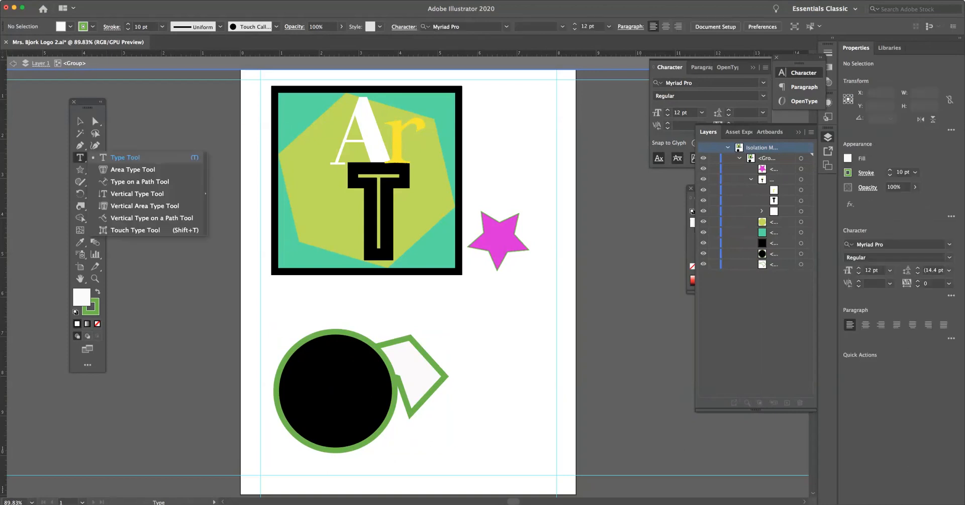
left_click(449, 317)
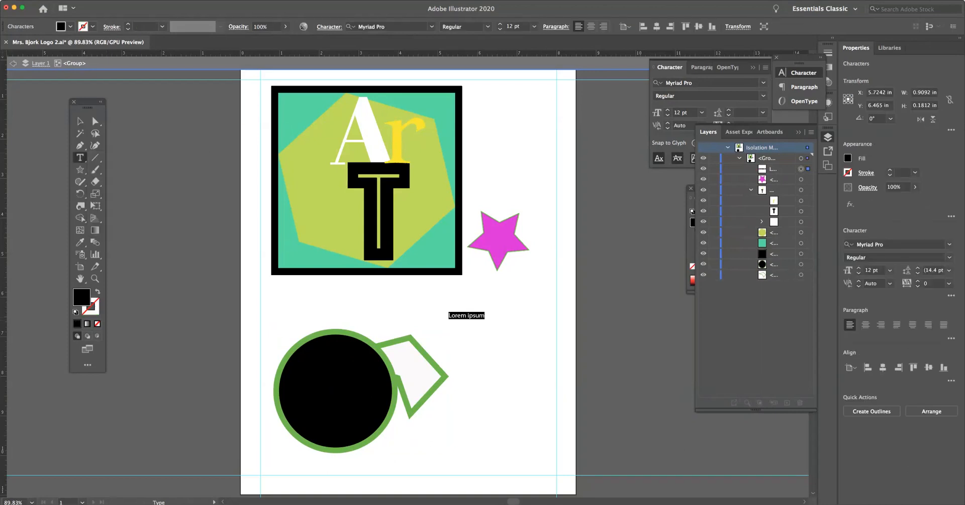
type("Art")
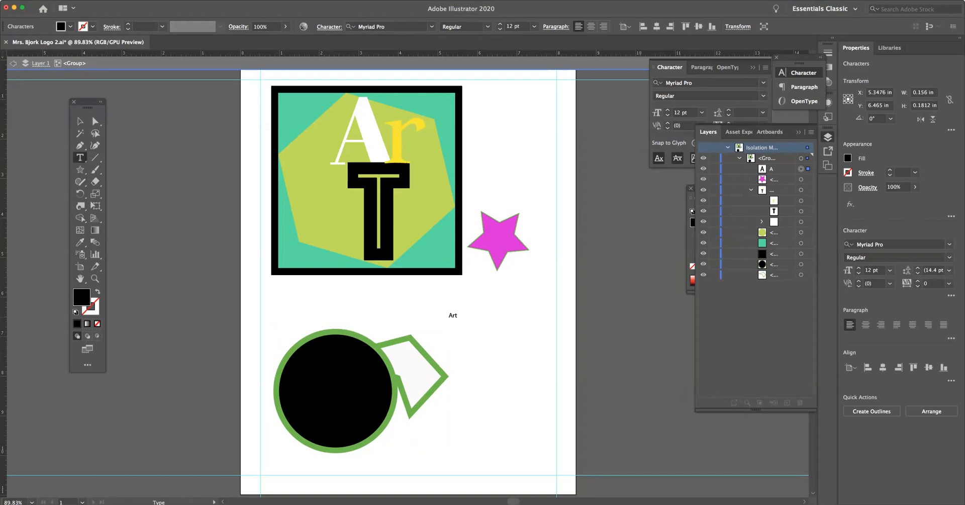
key("Escape")
left_click_drag(458, 319, 553, 371)
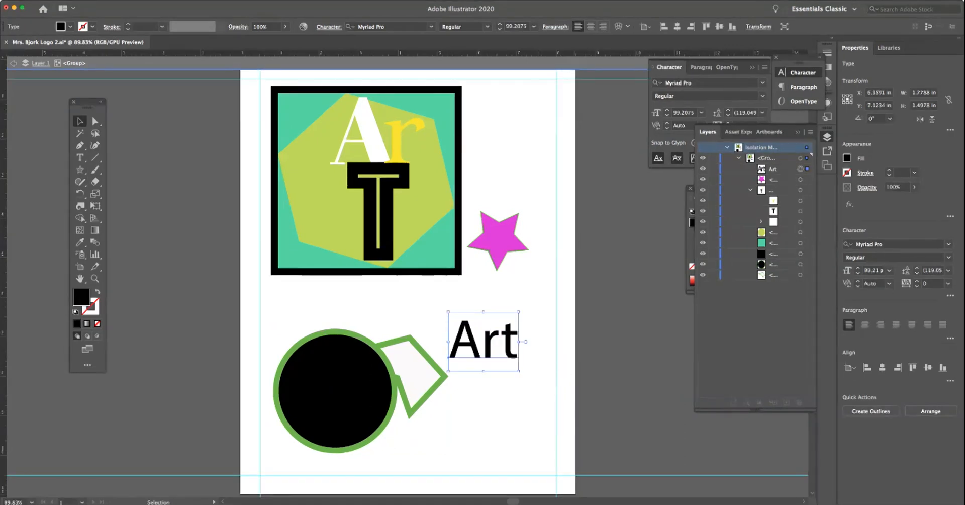
- Set the "Art" text's font to Optima and its size to 72 pt, with the Character panel floating beside the artboard
left_click_drag(669, 67, 631, 287)
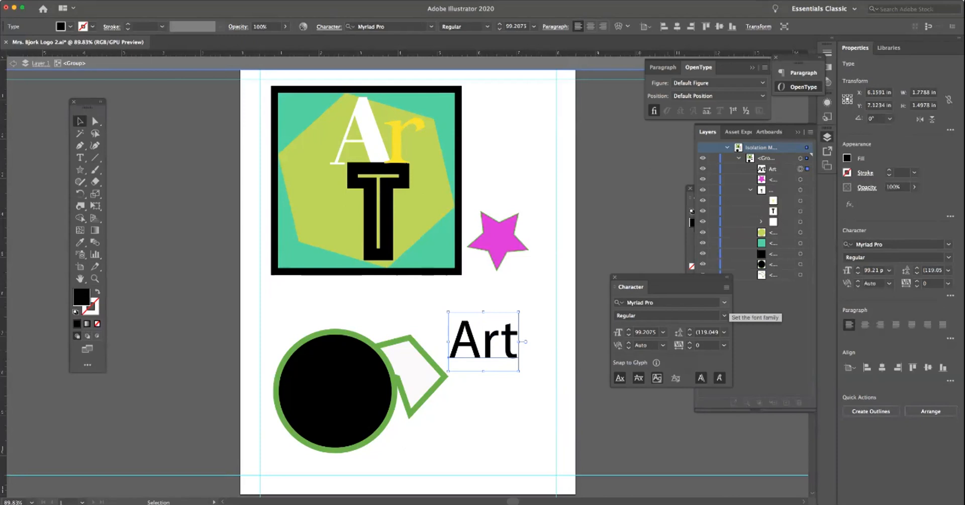
left_click(725, 301)
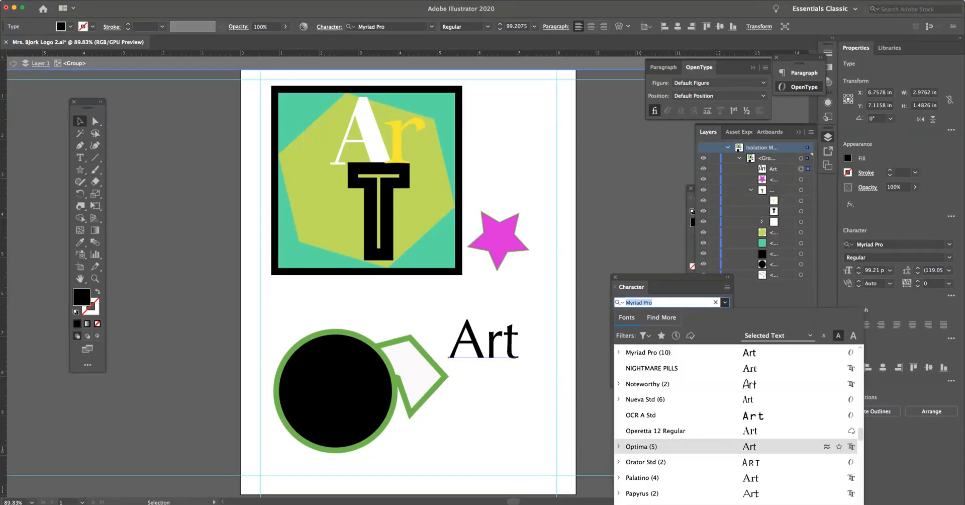
key("Return")
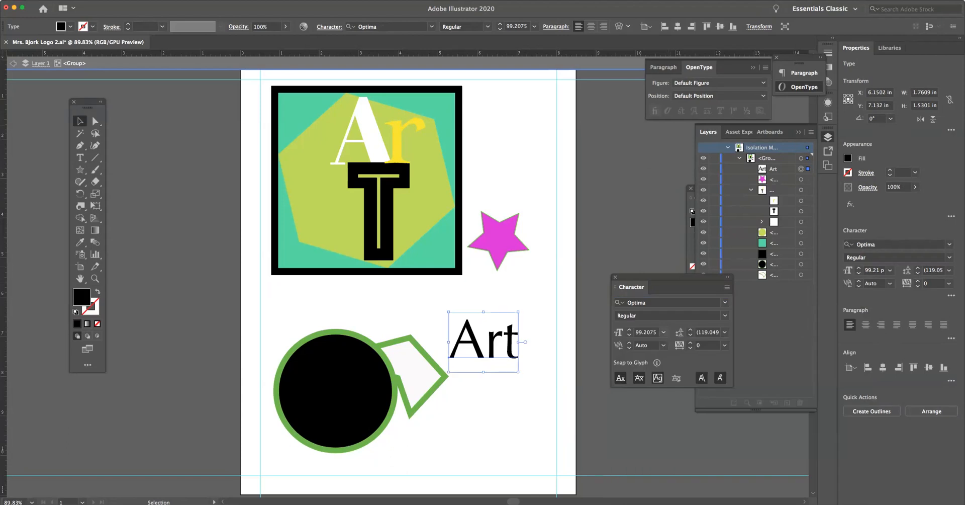
left_click(664, 332)
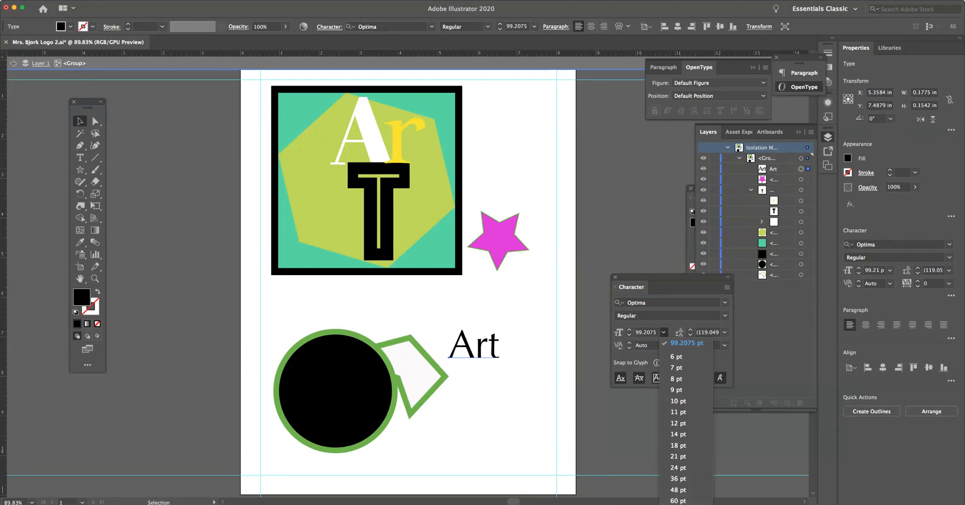
left_click(679, 504)
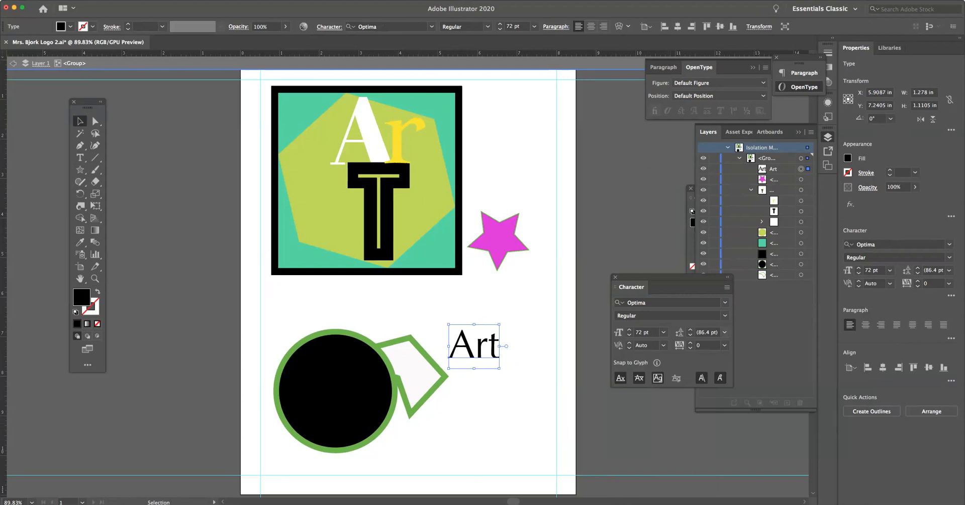
left_click(725, 332)
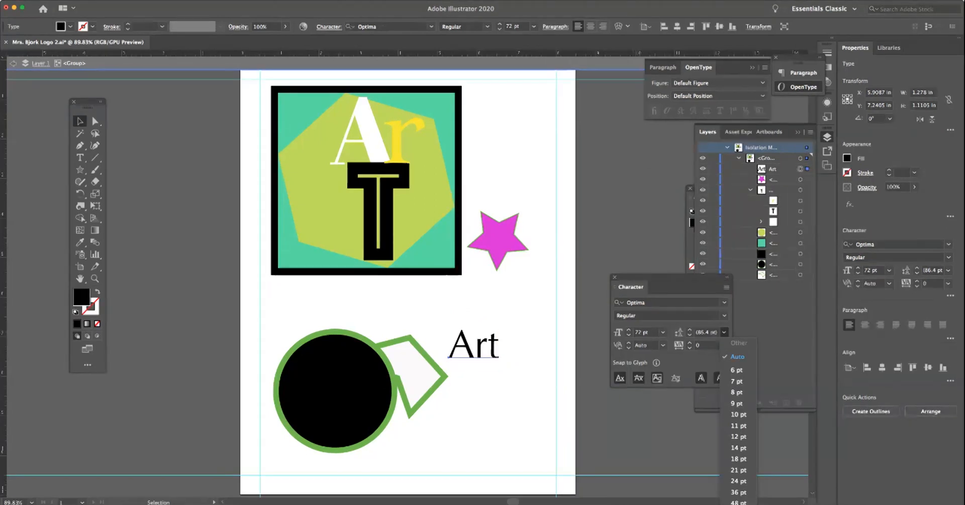
key("Escape")
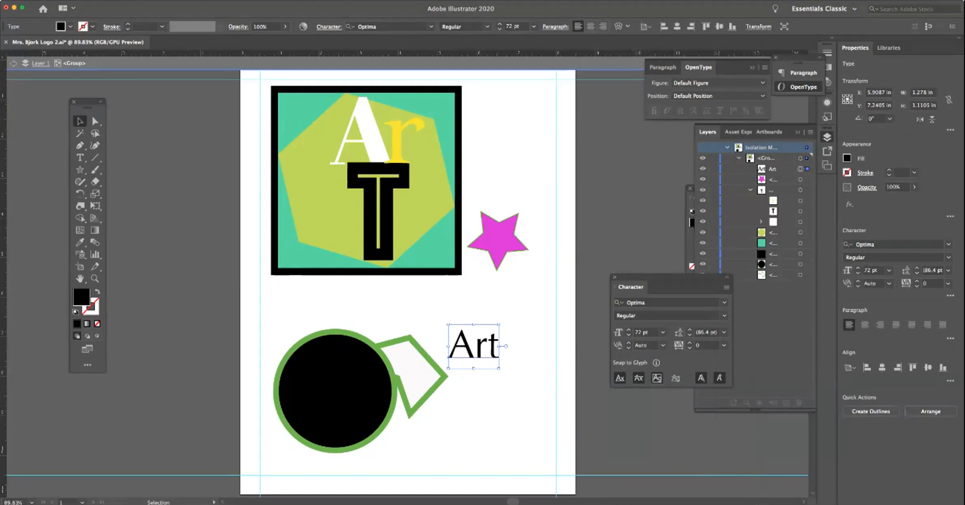
- Add a second line reading "Drawing" to the "Art" text and finish with the whole text object selected
double_click(495, 348)
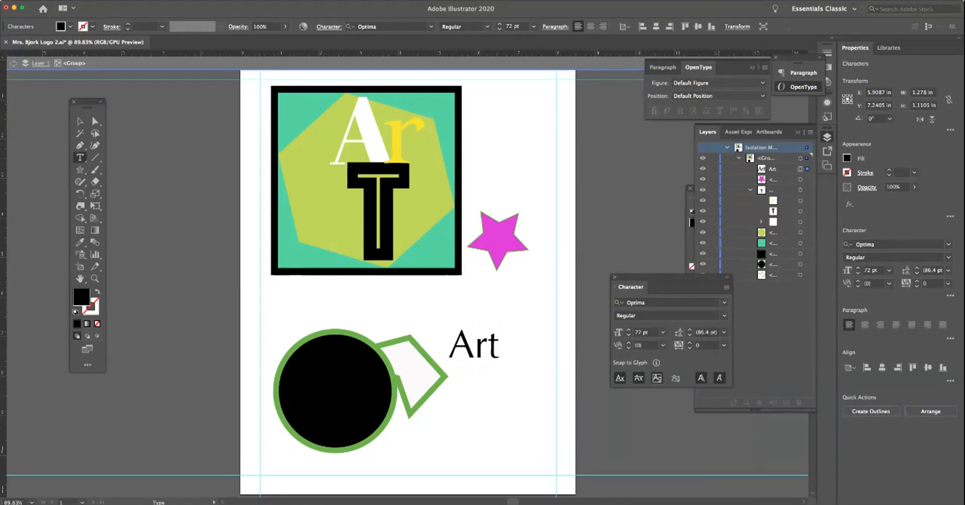
key("Return")
type("Drawi")
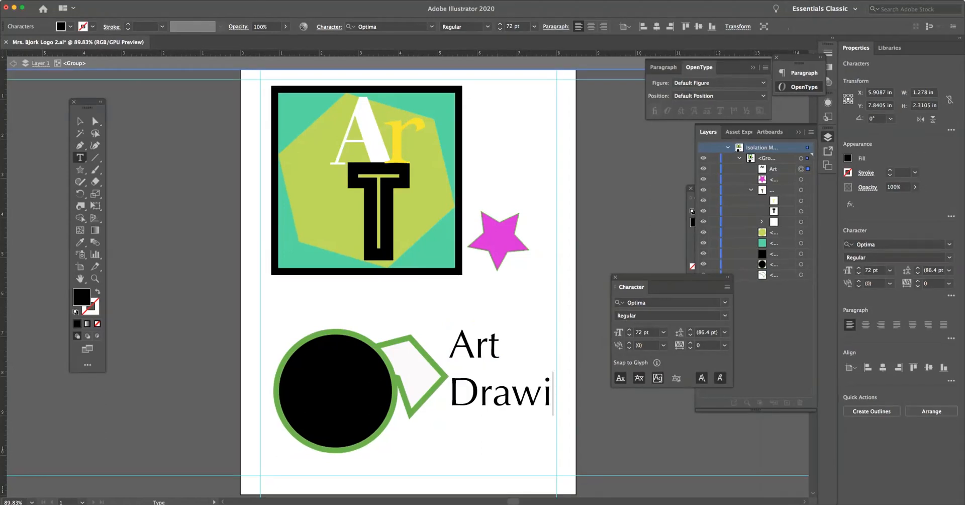
type("ng")
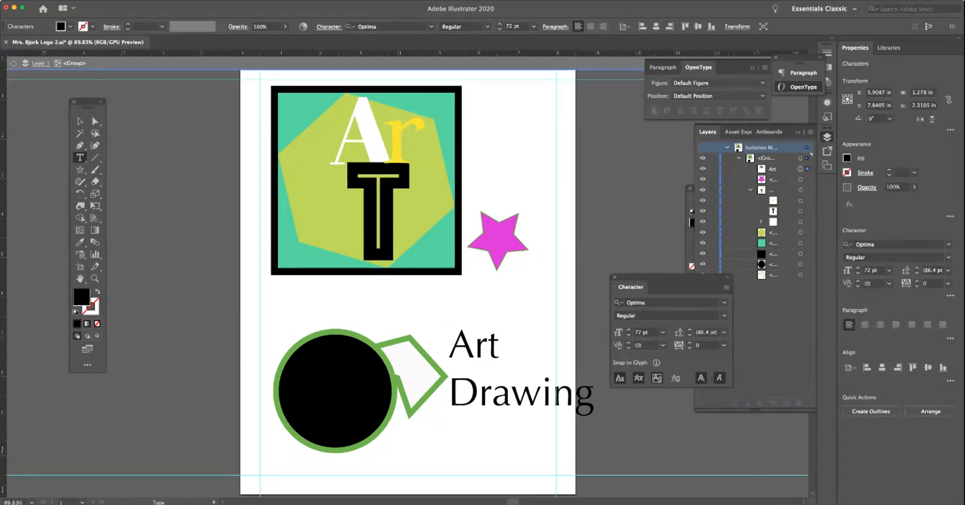
left_click(80, 121)
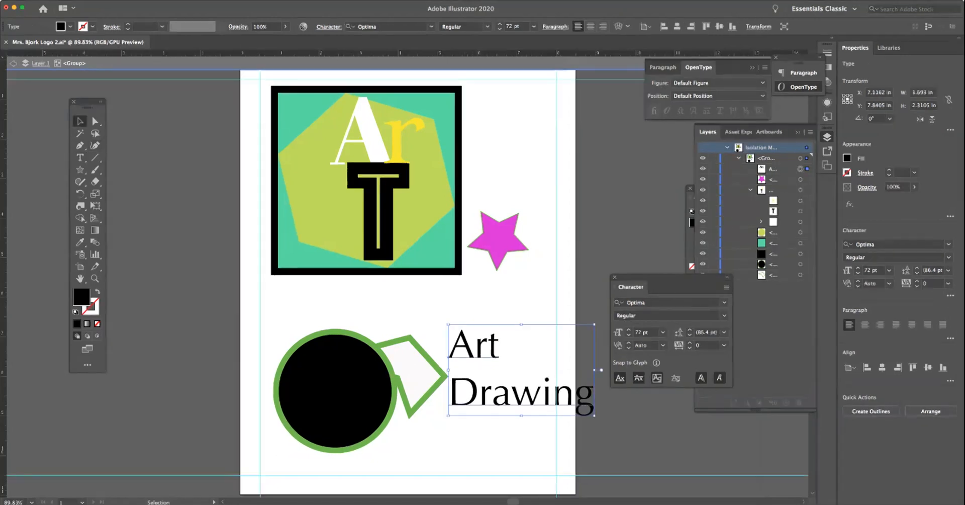
- Move the two-line text about 1.1 in up and 0.2 in left, and set its leading to 60 pt
mouse_move(485, 356)
left_mouse_down()
mouse_move(457, 305)
mouse_move(478, 311)
left_mouse_up()
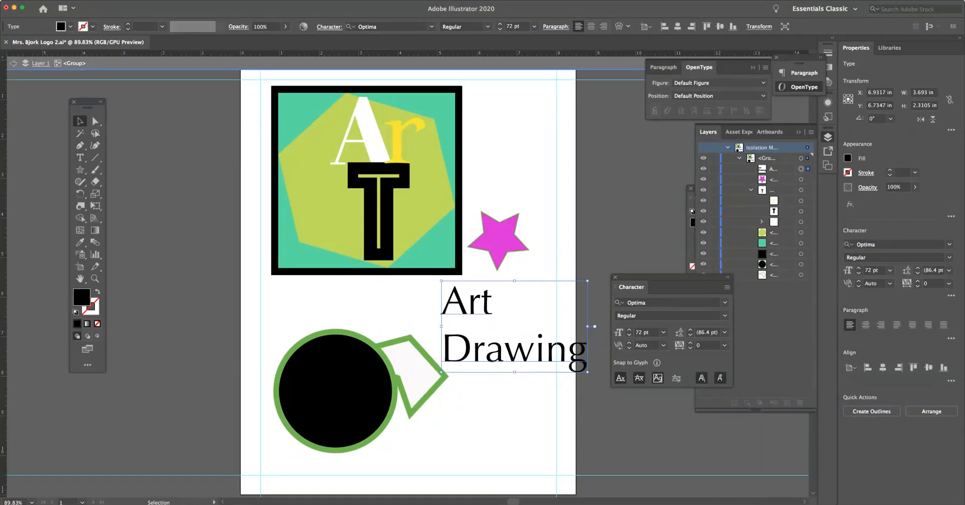
left_click(725, 332)
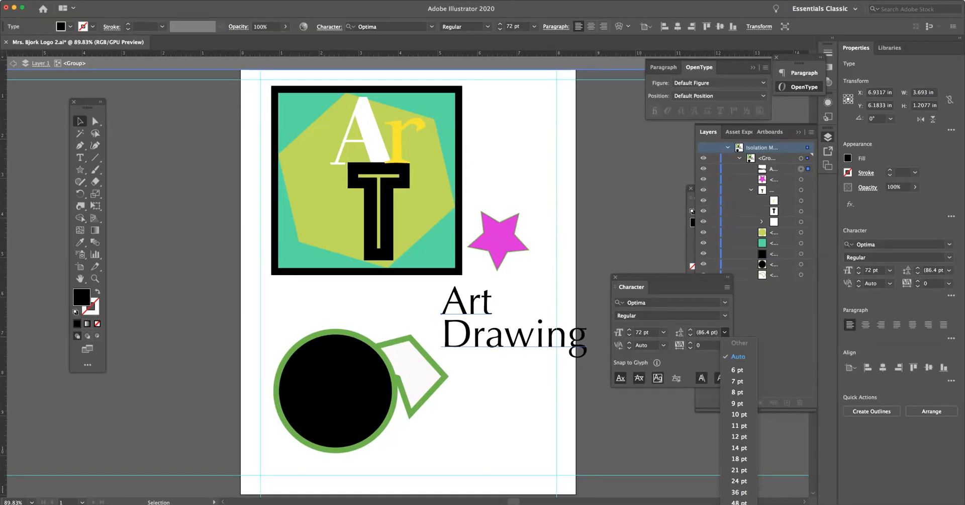
left_click(739, 504)
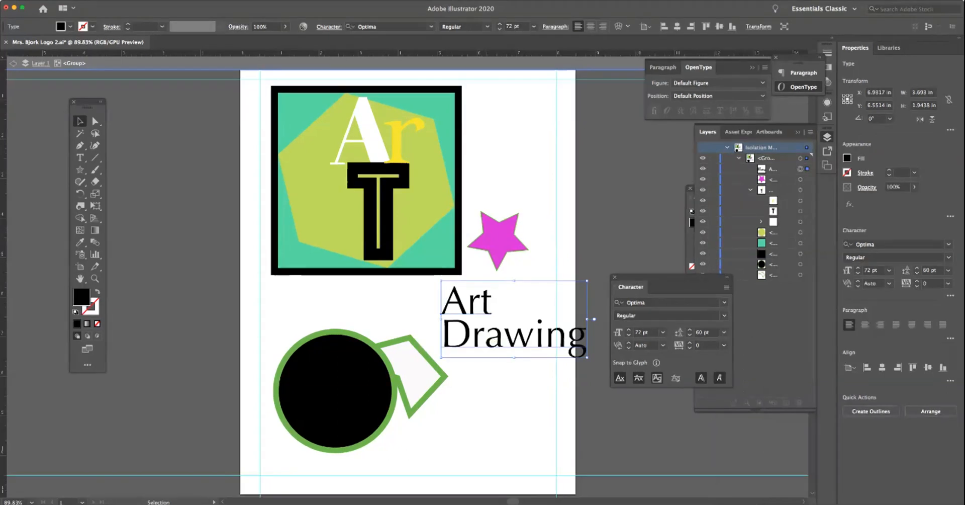
- Create an area text box about 1.79 by 1.32 in above the magenta star and fill it with 14 pt random text beginning with "art"
left_click(79, 158)
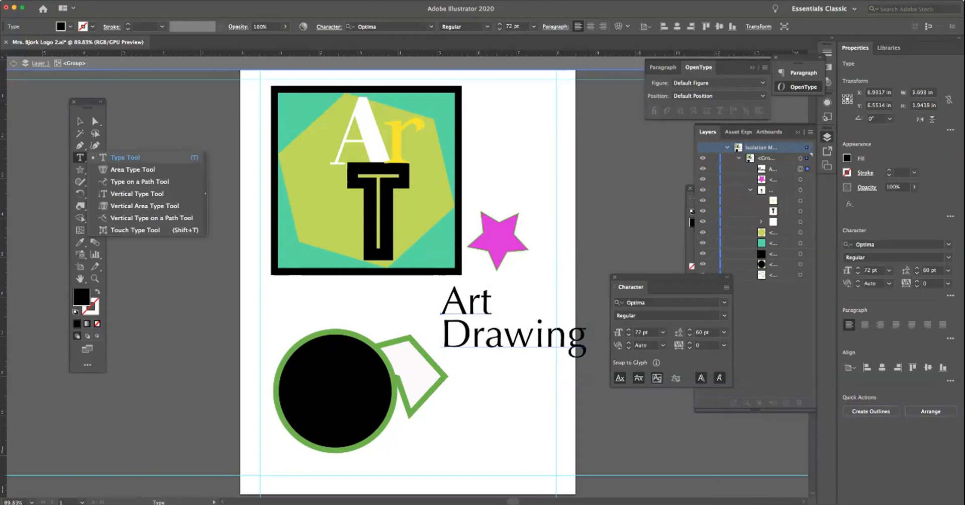
left_click_drag(476, 135, 548, 186)
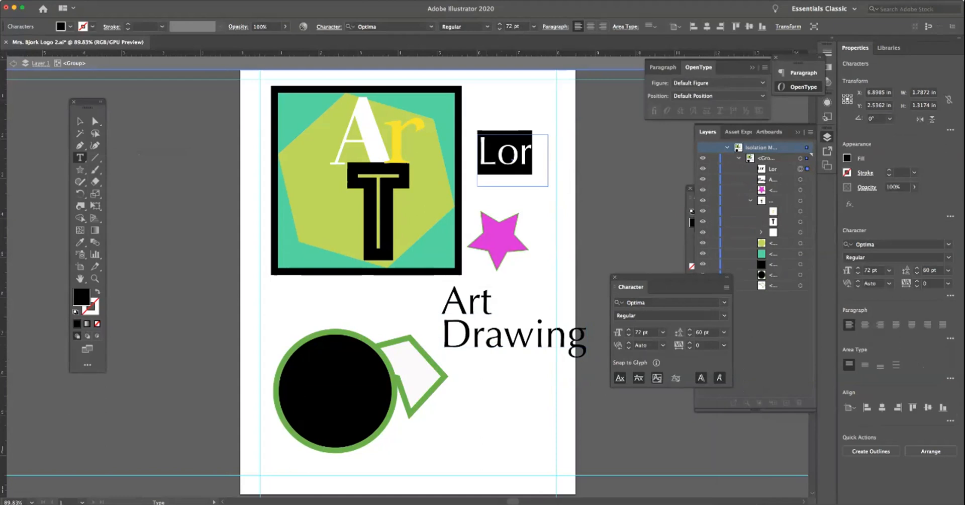
left_click(663, 332)
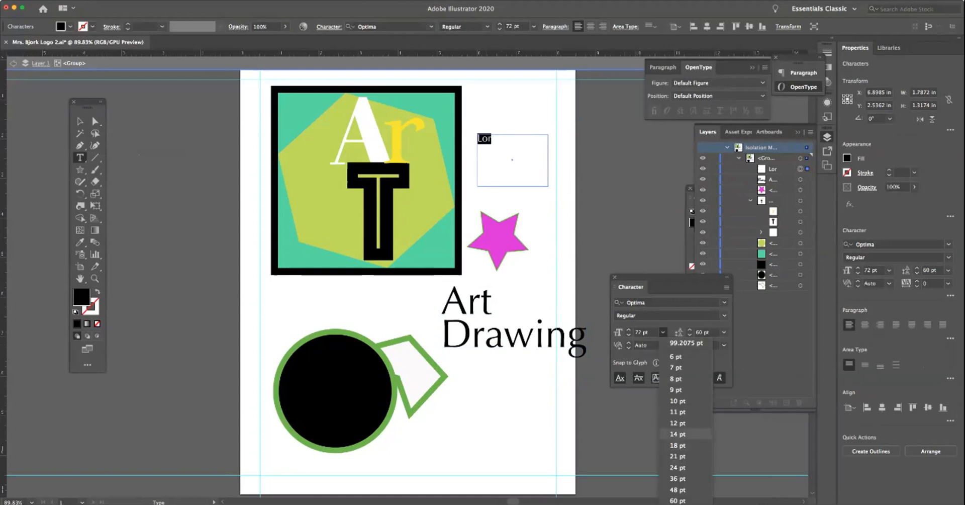
left_click(678, 433)
type("art")
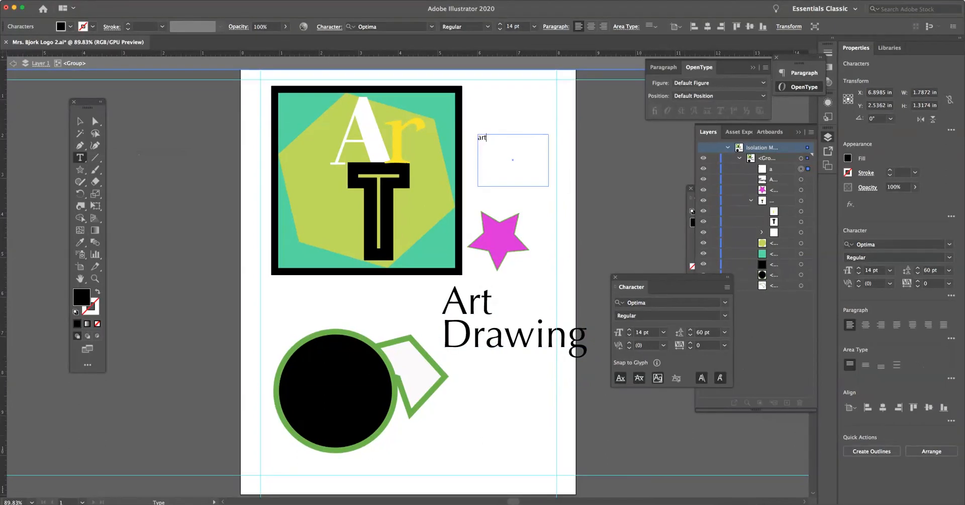
type("fjdkl;afdjkla;fjd- kl;ajfdkl;fjadkl;fjd-")
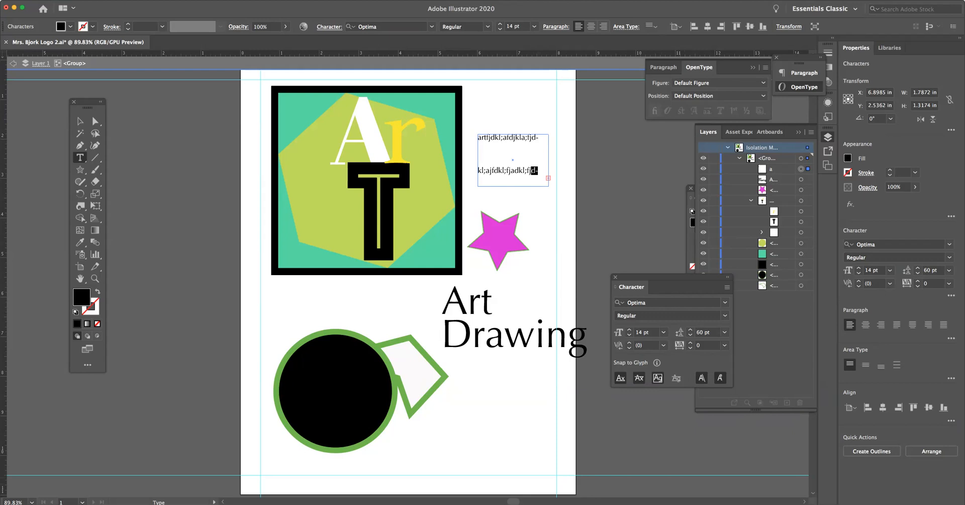
key("super+a")
left_click(724, 332)
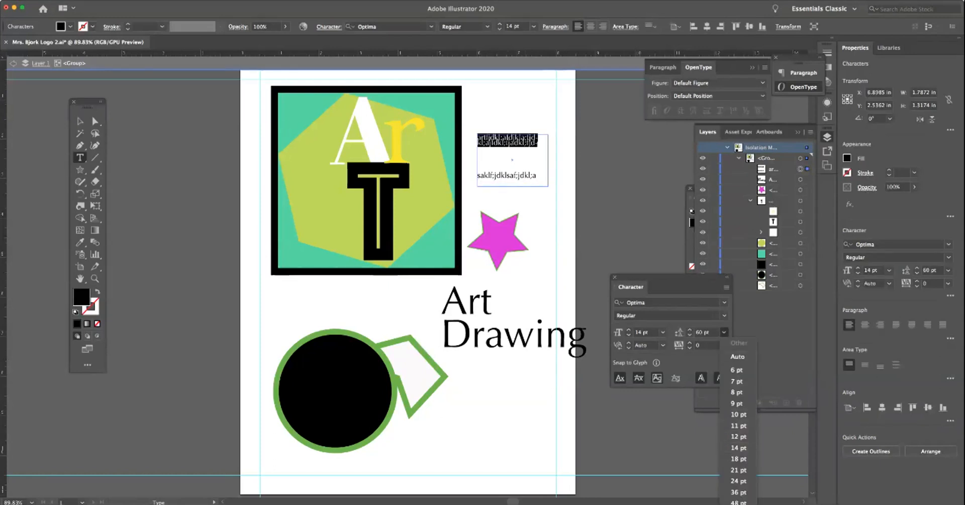
key("Escape")
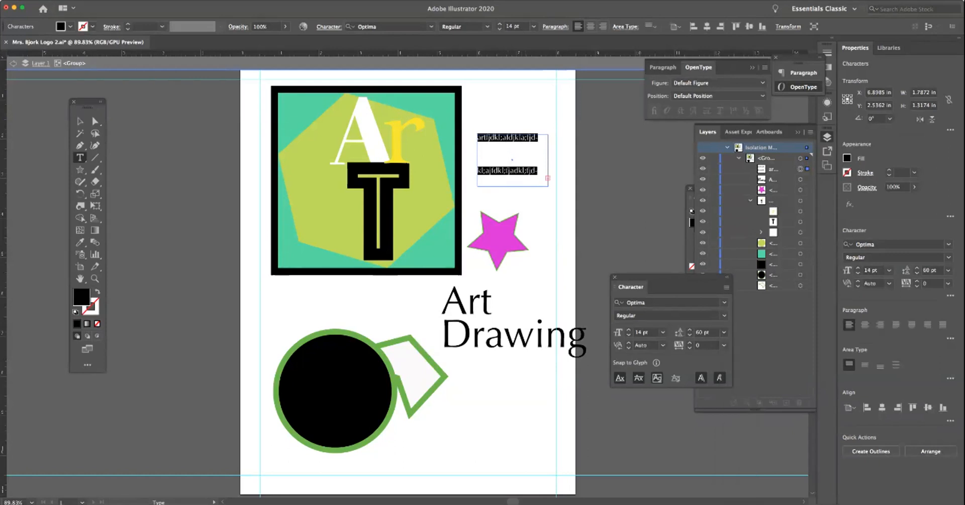
- Undo the random typing and the font size change in the area text box, back to its placeholder text
left_click(508, 170)
key("super+a")
key("super+z")
key("super+z")
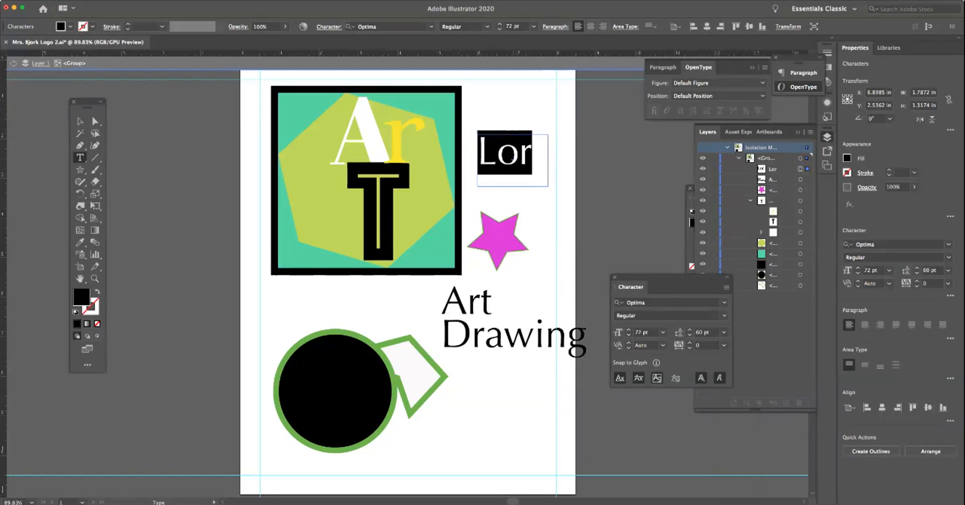
- Set the area text's size and leading to 14 pt and replace its placeholder with random letters beginning "fjdklsa"
left_click(512, 159)
double_click(512, 159)
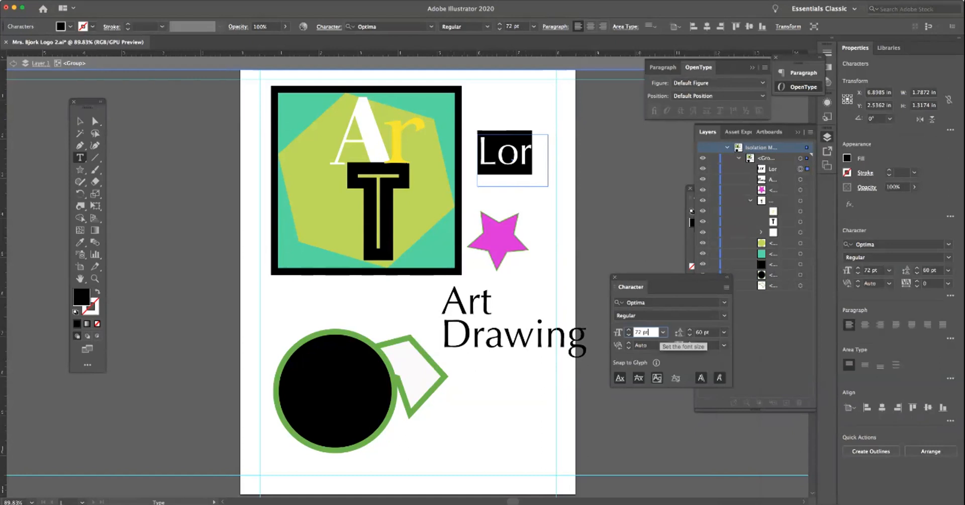
left_click(663, 332)
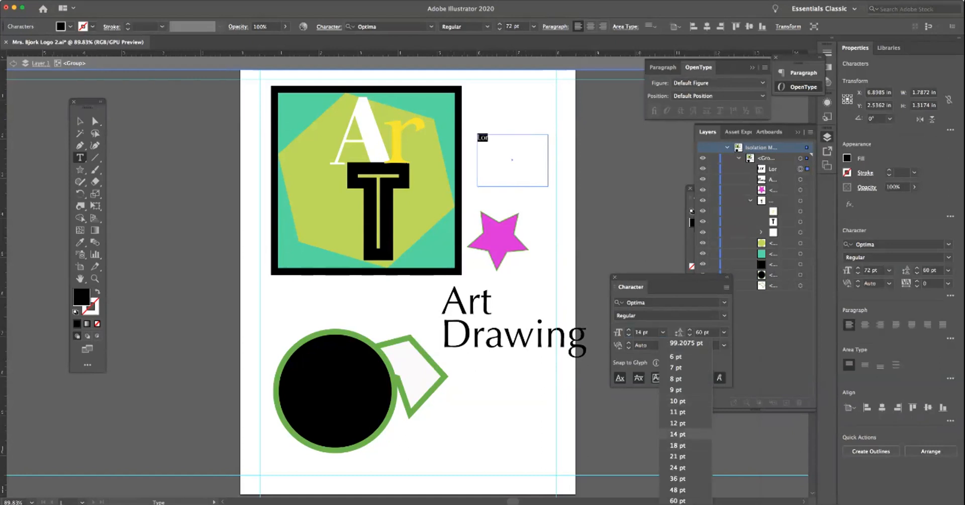
left_click(678, 434)
left_click(724, 332)
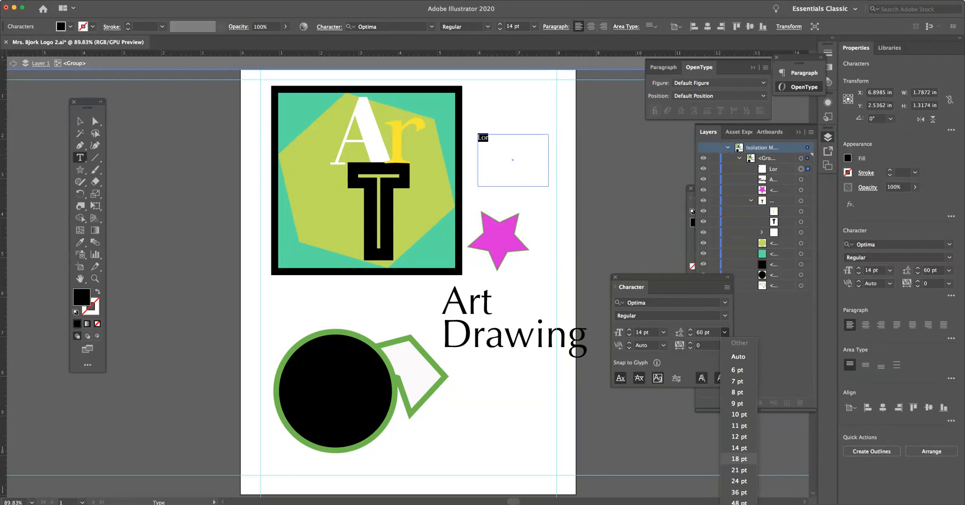
left_click(739, 448)
type("fjdklsa;jfkdl;afjkl;sajfkld;jfkd;fsjaks;fjkdsl;afjdkla;jfkdl;sajfkdl;jfdks;jdkfs;ajfkd;sajfkd;ajfkdl;ajfkds;fjdks;ajfkl;dsjfkdsl;afjsklf;sdjkl")
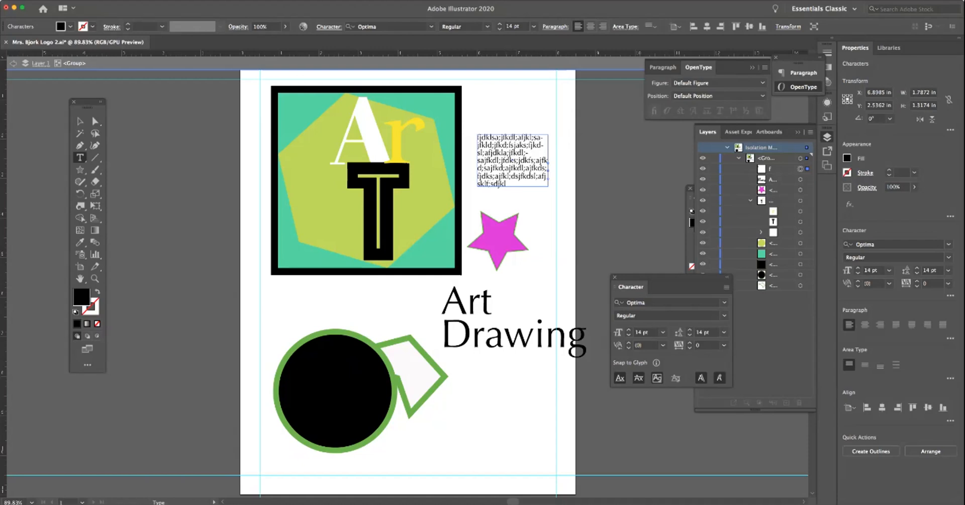
- Enlarge the area text box upward and downward to about 2 by 3.5 in
key("Escape")
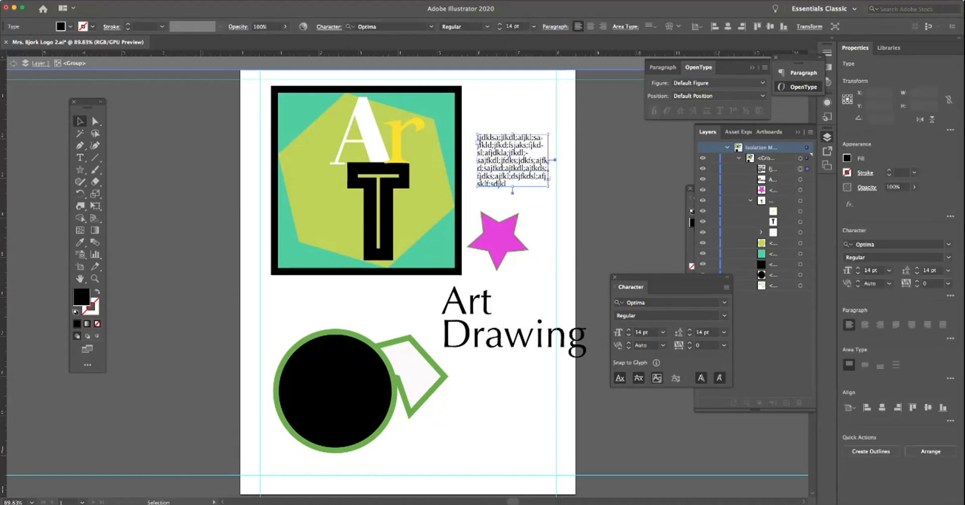
left_click_drag(478, 134, 477, 94)
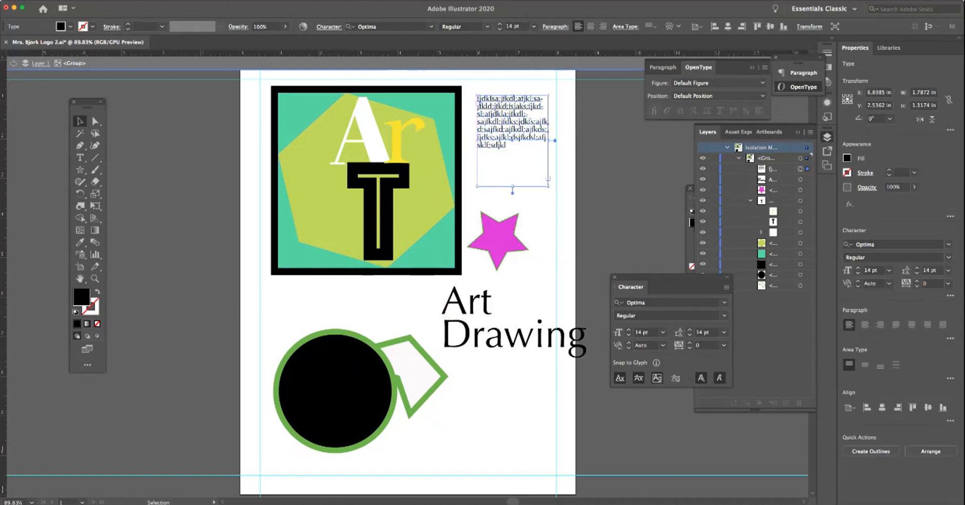
left_click_drag(548, 186, 556, 235)
- Scale the "Art Drawing" text down to about 3.5 in wide and move the area text box about 0.8 in down
left_click(497, 312)
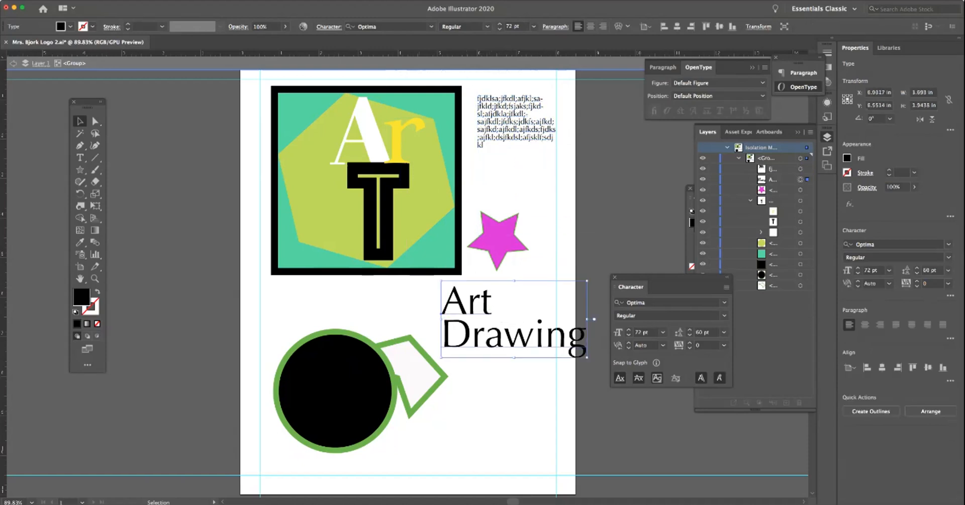
mouse_move(457, 282)
left_mouse_down()
mouse_move(376, 250)
mouse_move(455, 289)
mouse_move(388, 253)
mouse_move(447, 284)
left_mouse_up()
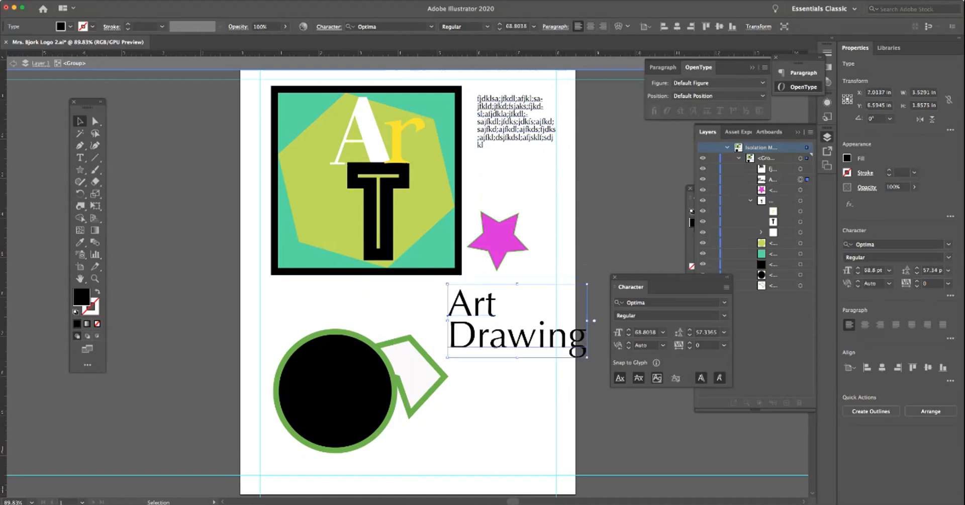
left_click_drag(530, 125, 525, 158)
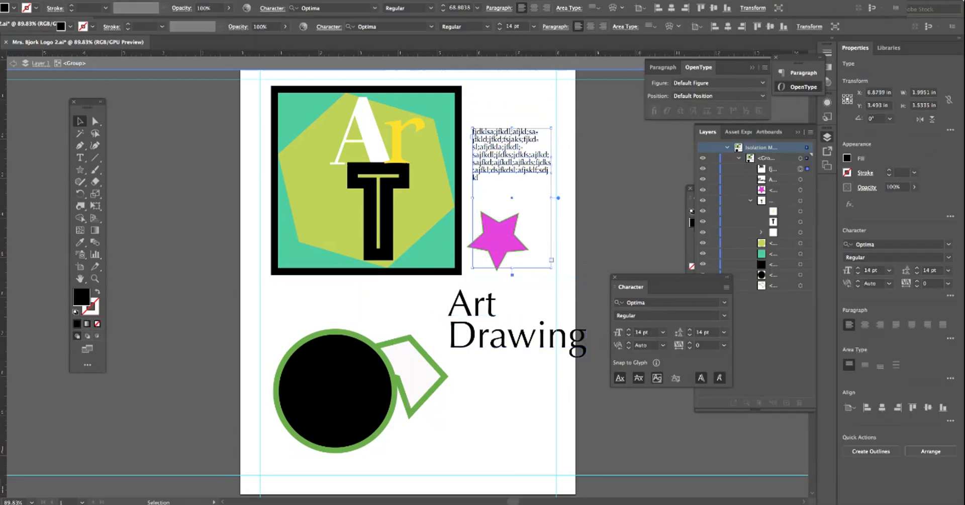
left_click(509, 336)
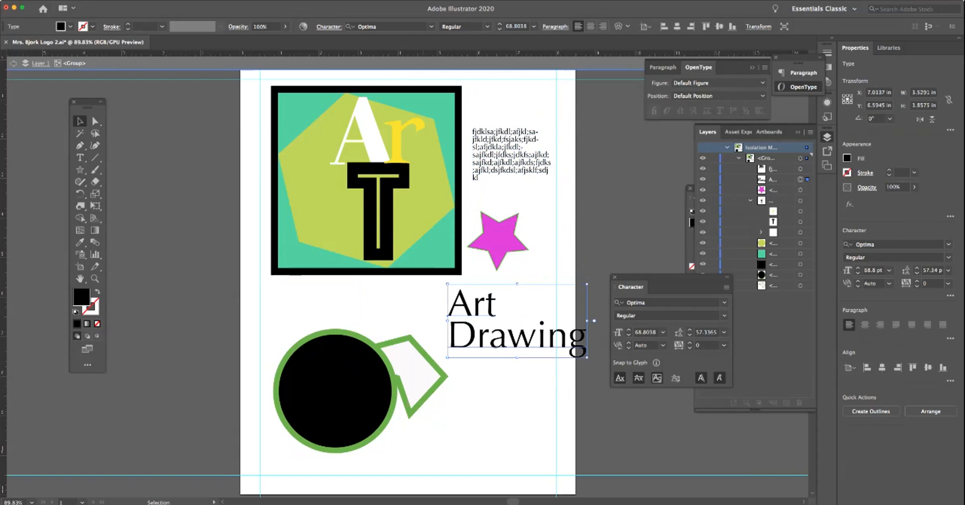
- Create an area text box about 1.66 by 0.81 in with placeholder text below the framed logo, and delete it
key("t")
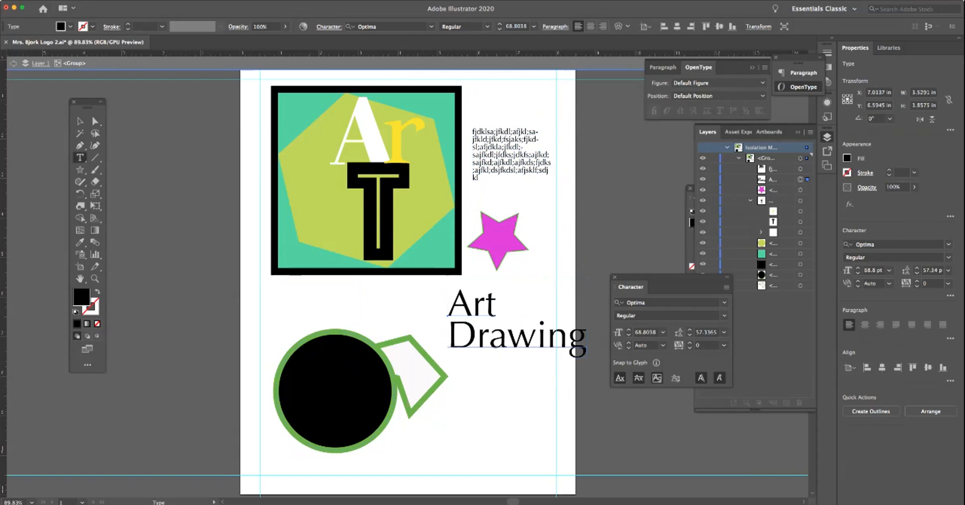
left_click_drag(296, 285, 362, 318)
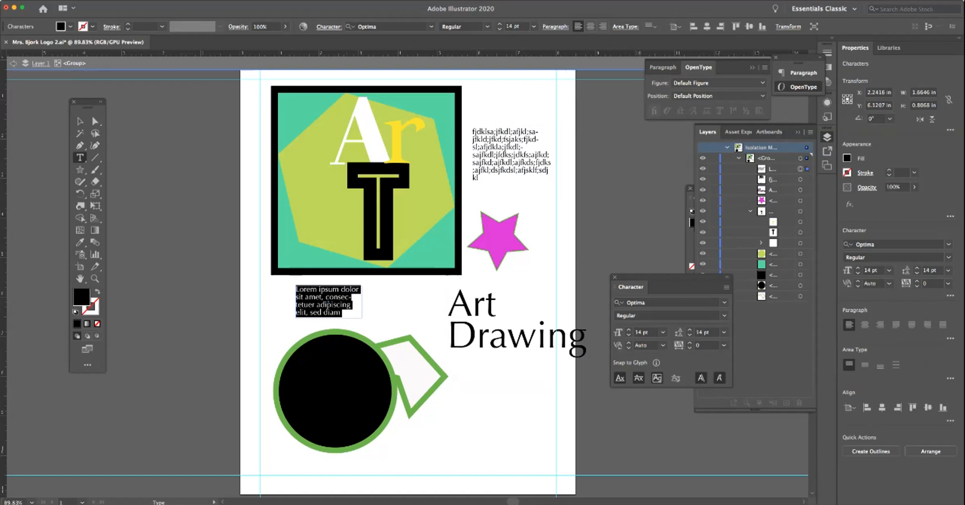
key("Escape")
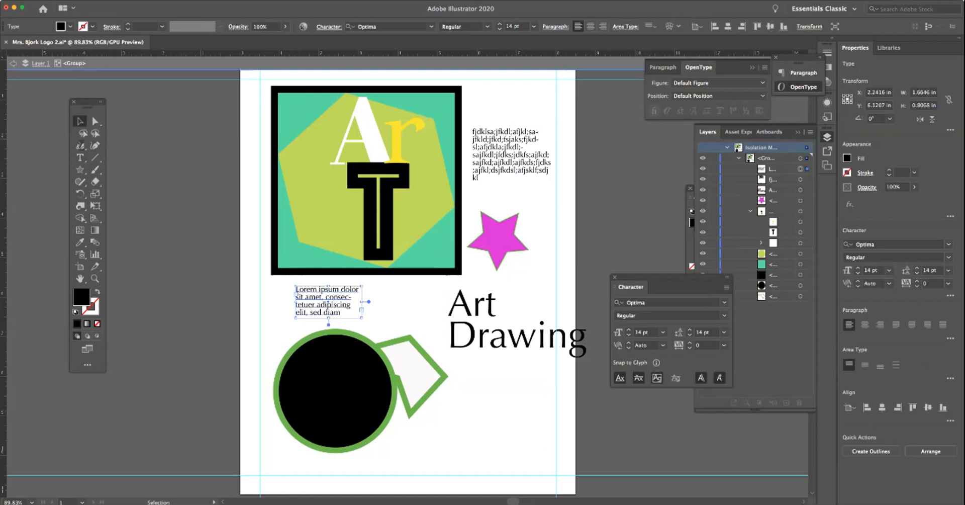
left_click_drag(376, 299, 376, 307)
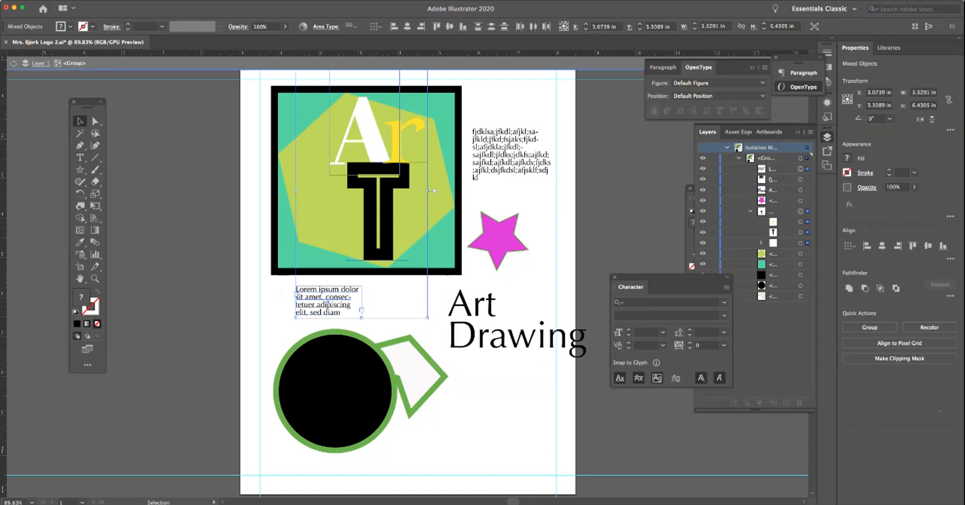
left_click(387, 304)
left_click(336, 305)
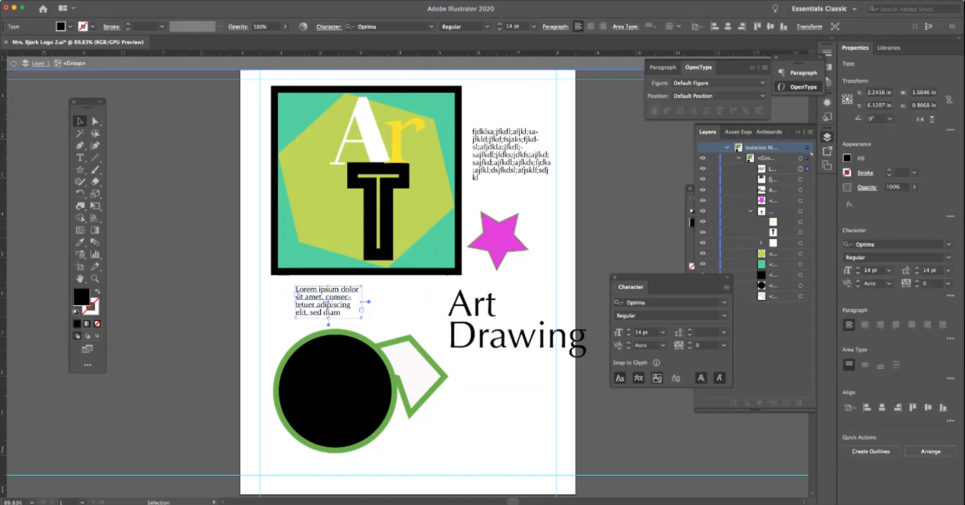
key("Delete")
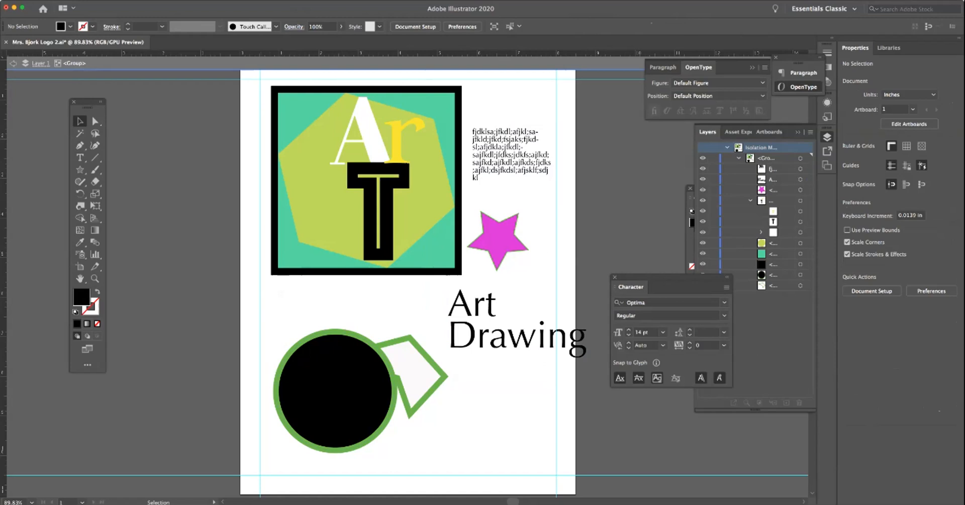
- Turn the black circle into an area type object filled with placeholder text
left_click(79, 157)
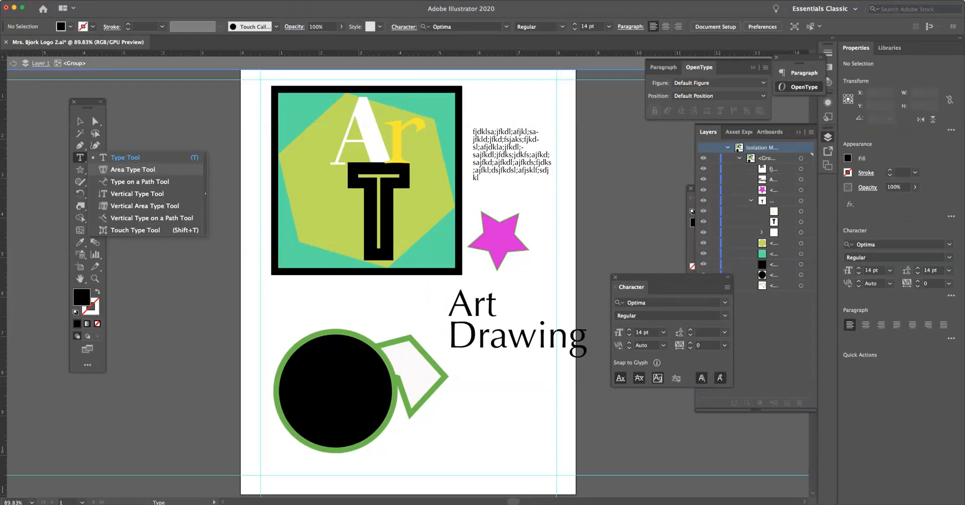
left_click(133, 169)
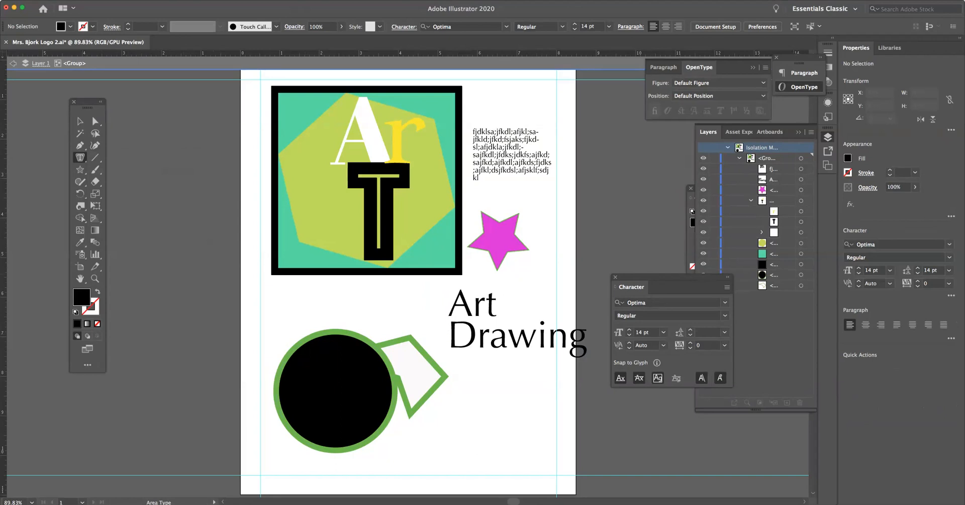
left_click(308, 337)
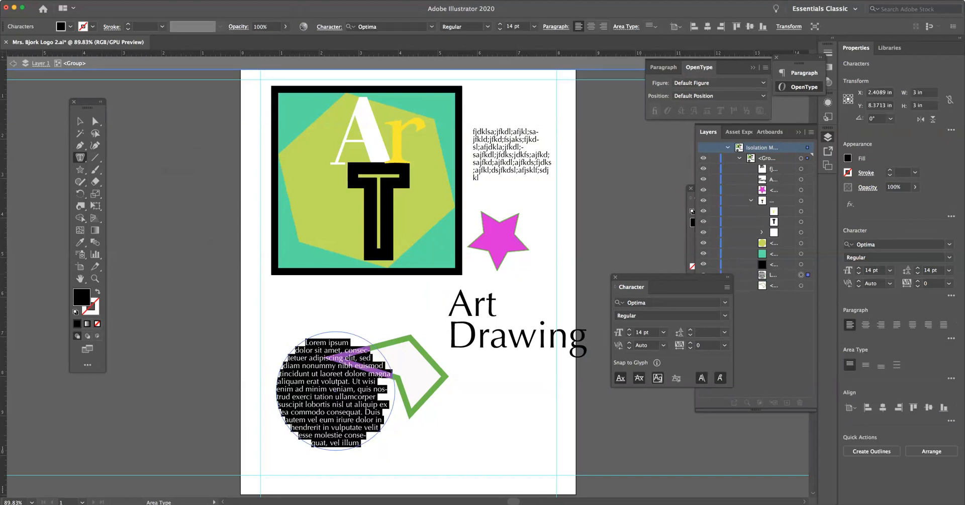
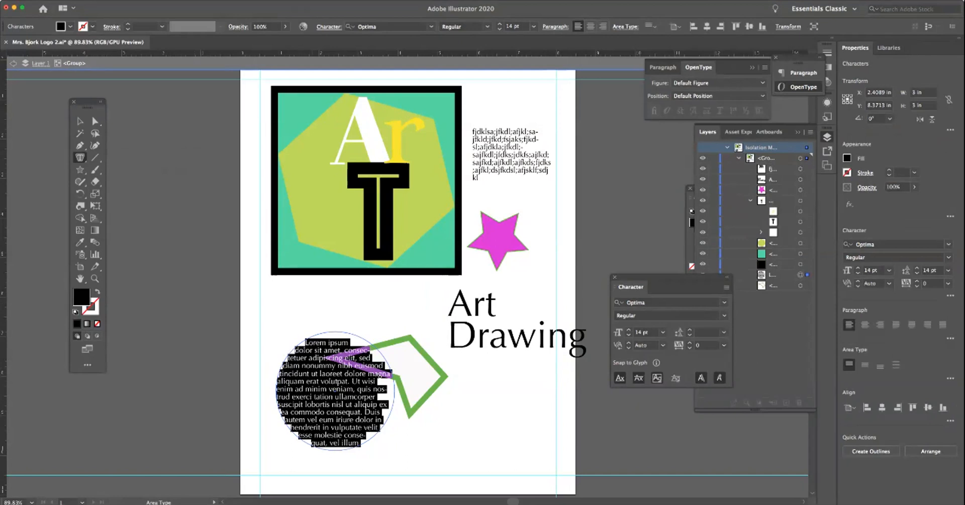
- Delete the circular area text together with the green-outlined shape beside it
left_click(80, 157)
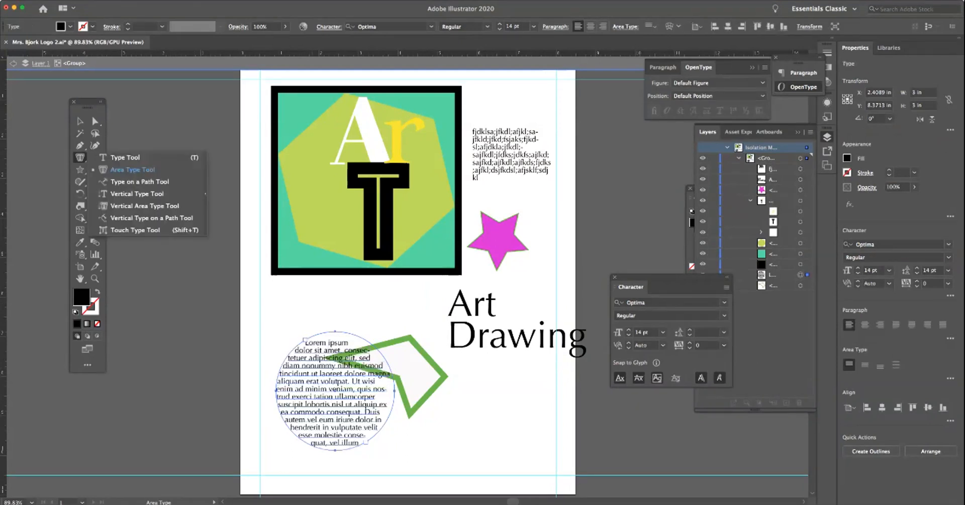
left_click(138, 182)
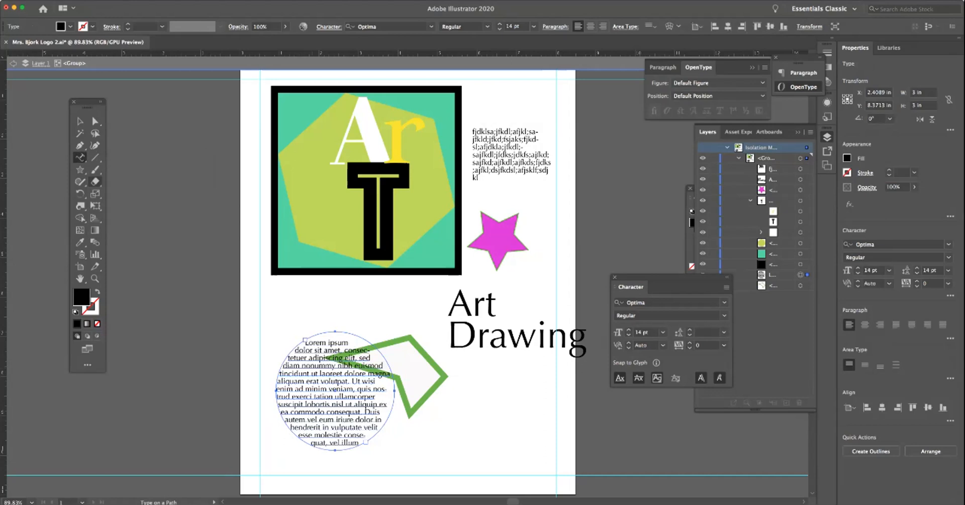
key("v")
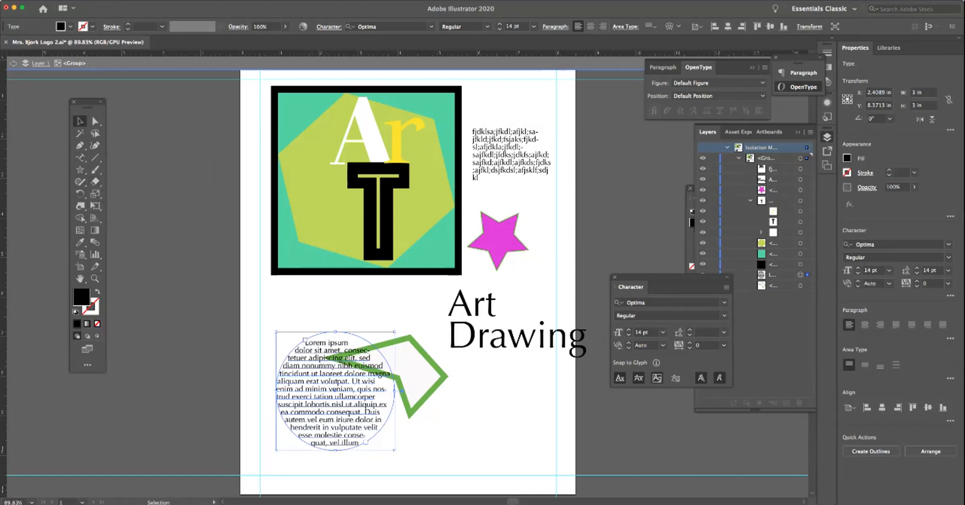
left_click(409, 378, "shift")
key("Delete")
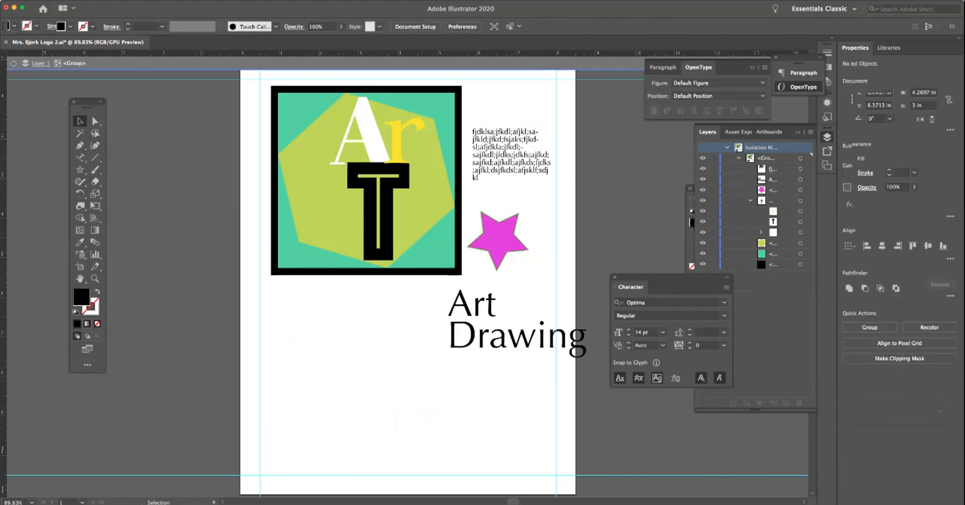
- Move the magenta star below the framed logo and enlarge it to about 3.83 by 3.70 in
left_click_drag(498, 238, 302, 346)
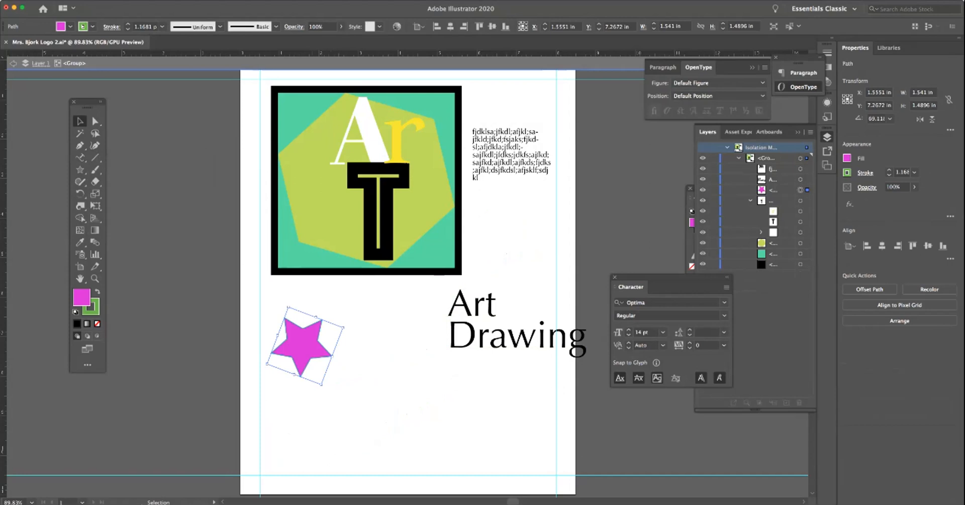
left_click_drag(322, 385, 476, 422)
left_click_drag(300, 284, 317, 250)
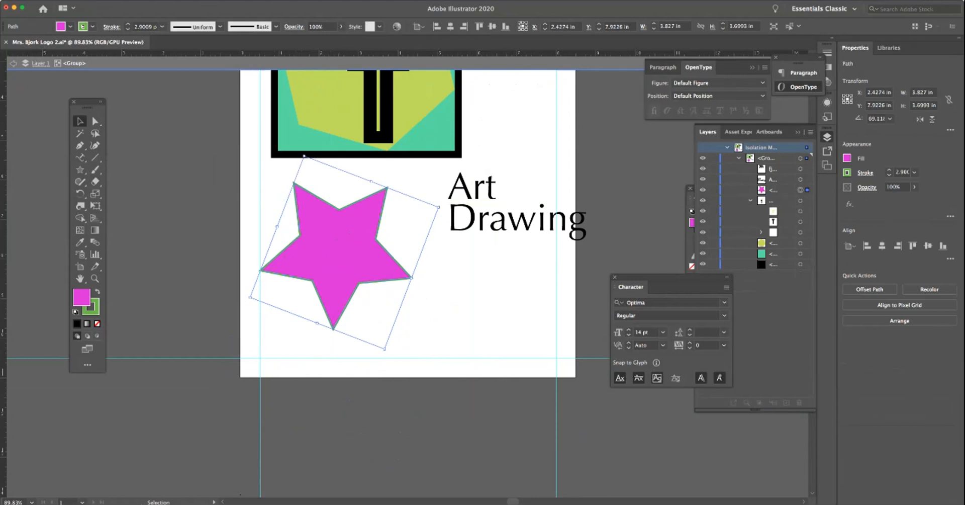
- Add path type reading "Art art art" along the star's outline, starting near its upper-left point
left_click(80, 157)
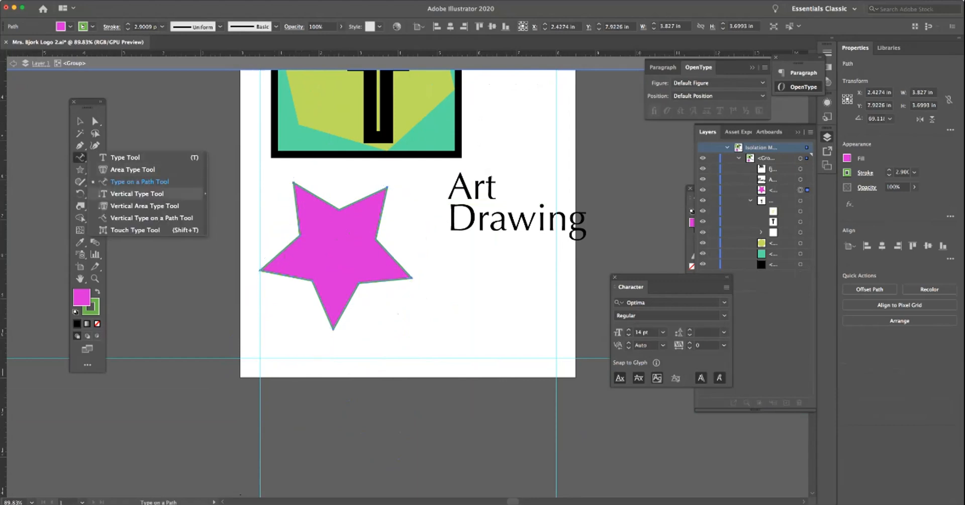
left_click(141, 182)
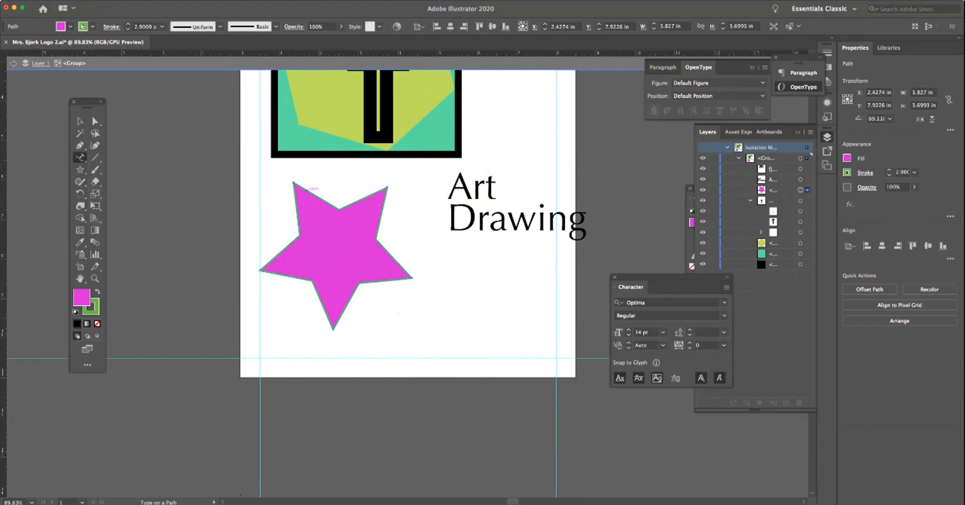
left_click(308, 190)
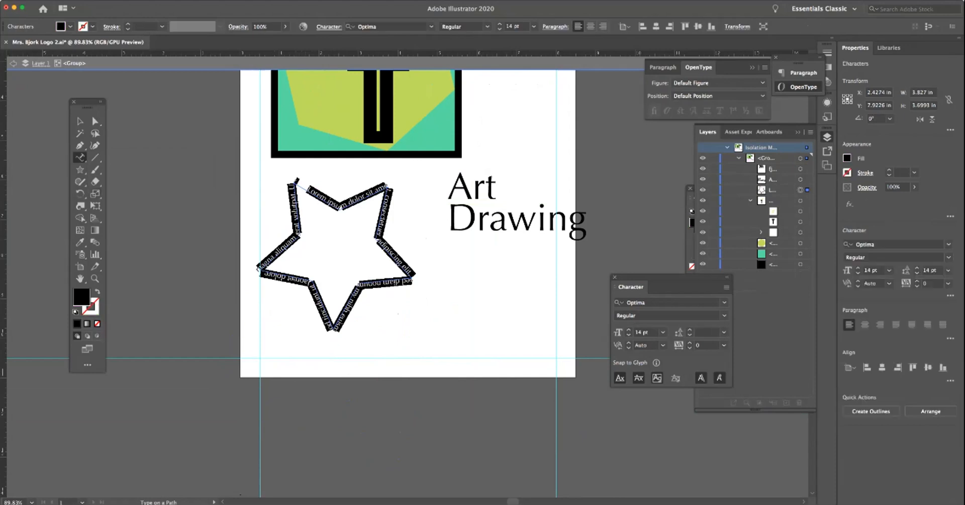
type("Art")
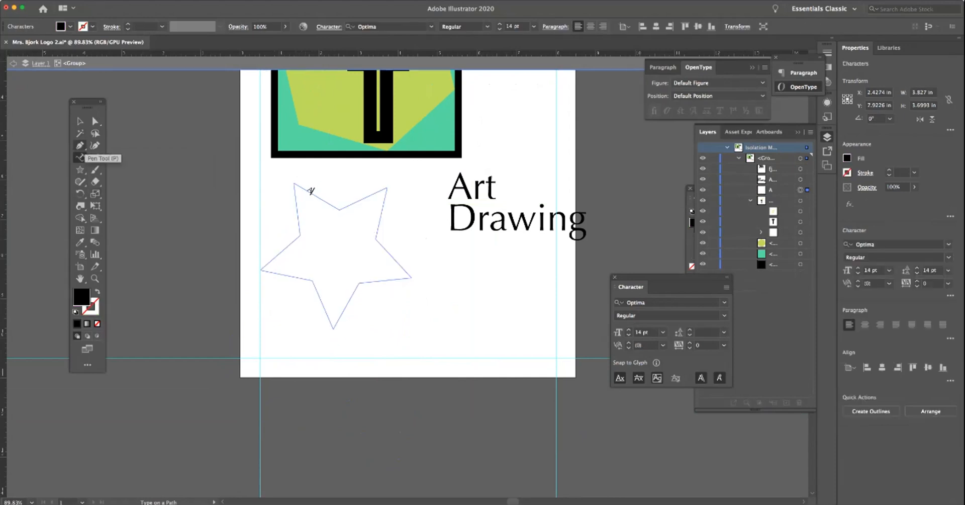
type(" D")
type("rt art art")
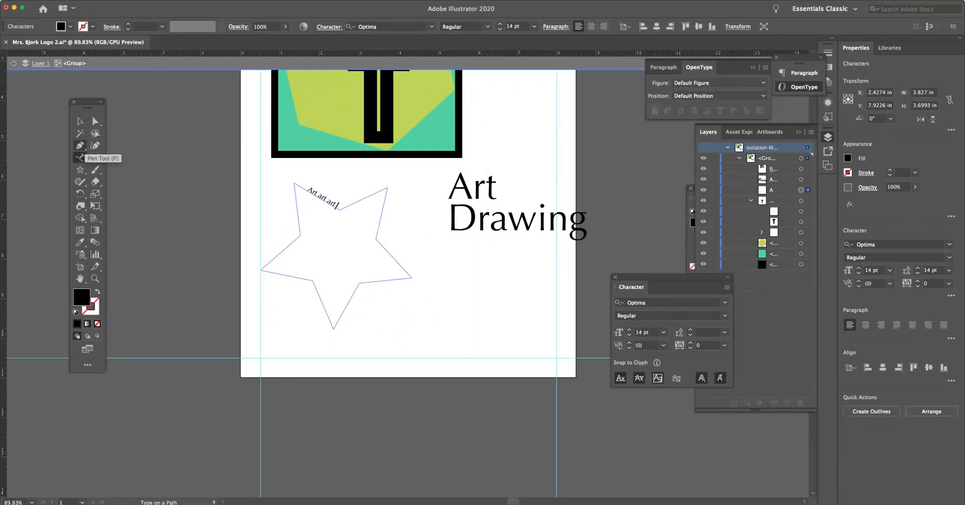
key("Escape")
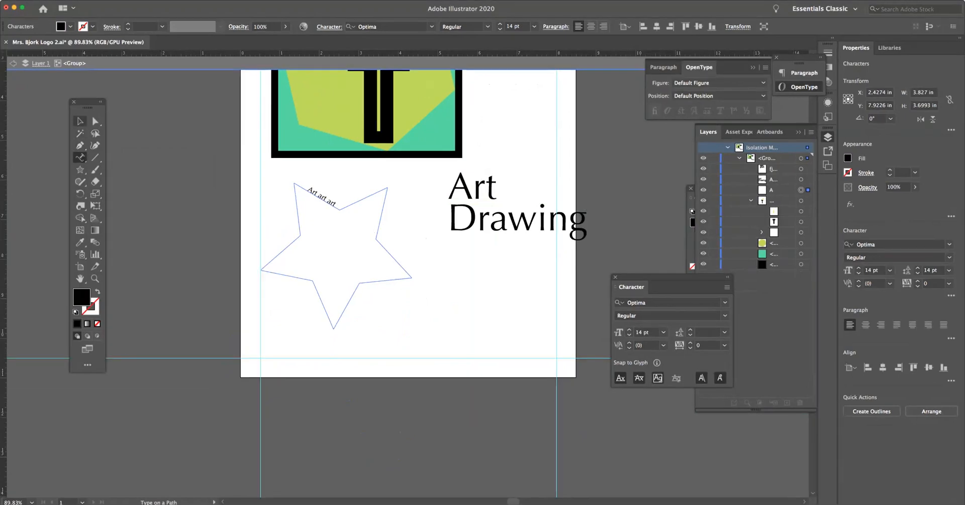
- Slide the "Art art art" path type along the star's outline to the inner notch between its two upper points
left_click(80, 121)
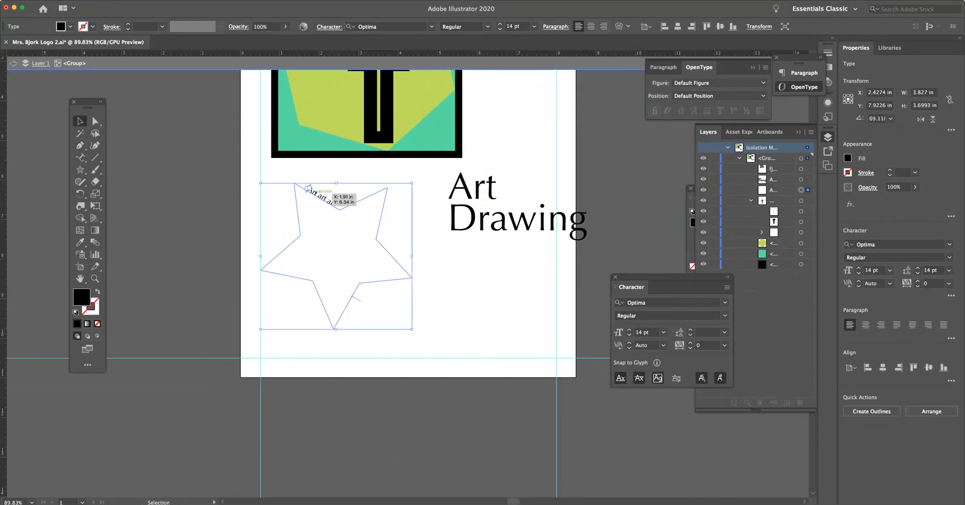
left_click_drag(311, 189, 383, 206)
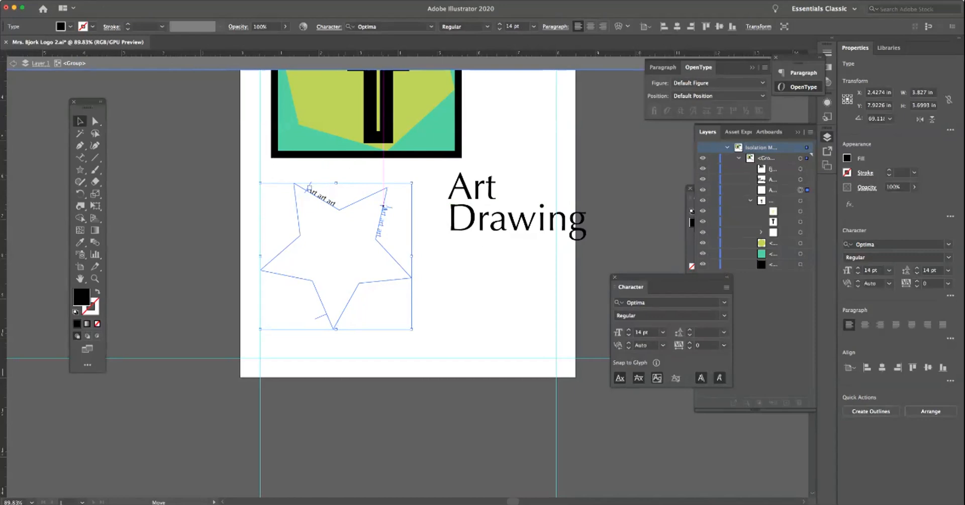
left_click_drag(383, 206, 329, 201)
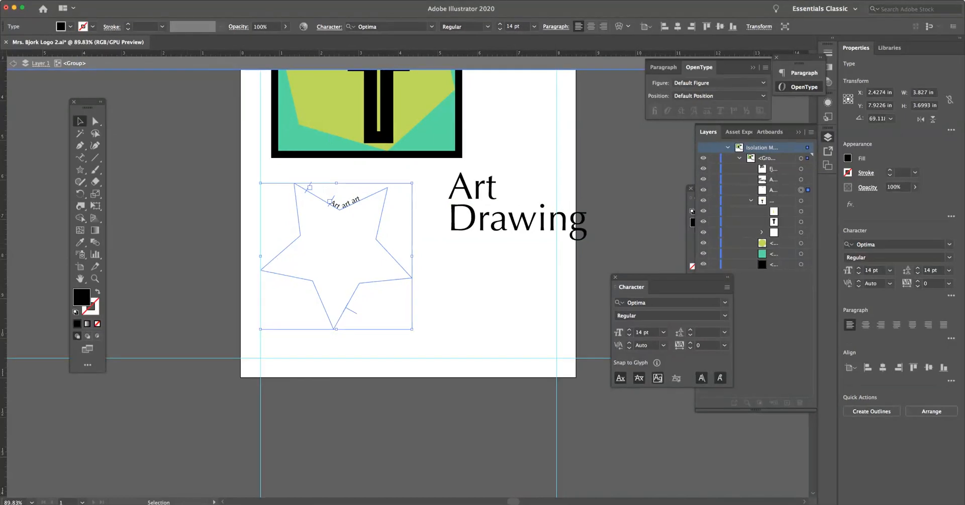
- Draw a black triangle about 3.14 by 2.07 in with the Pen tool below "Art Drawing" and fill it with vertical placeholder text
left_click(80, 157)
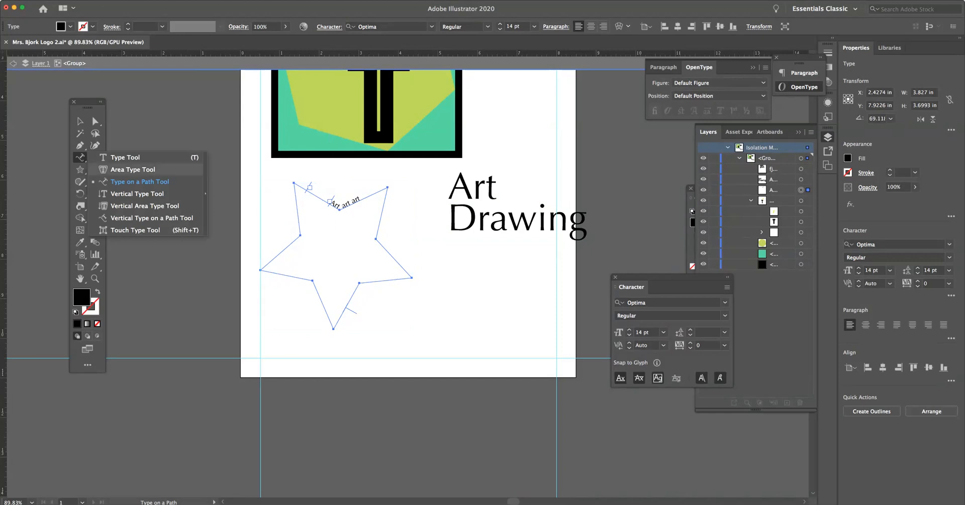
left_click(136, 194)
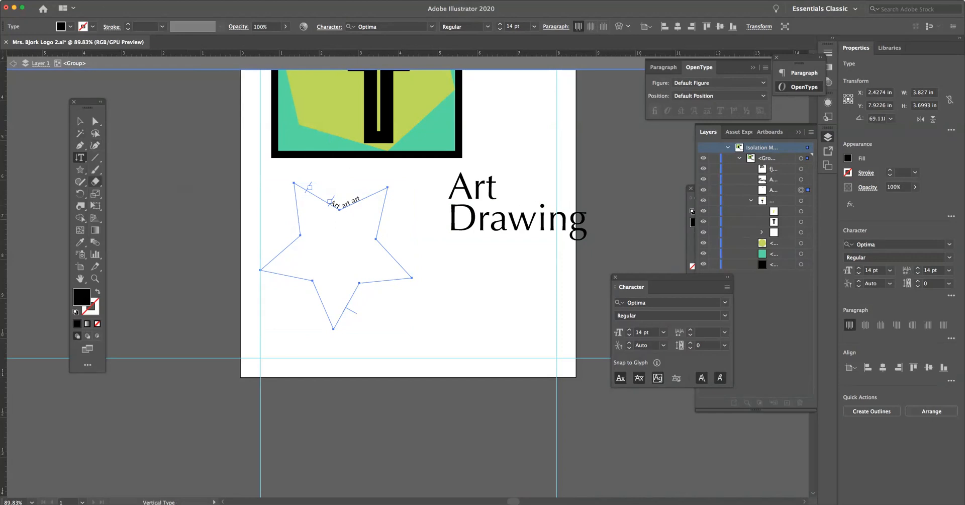
left_click(80, 171)
key("super+shift+a")
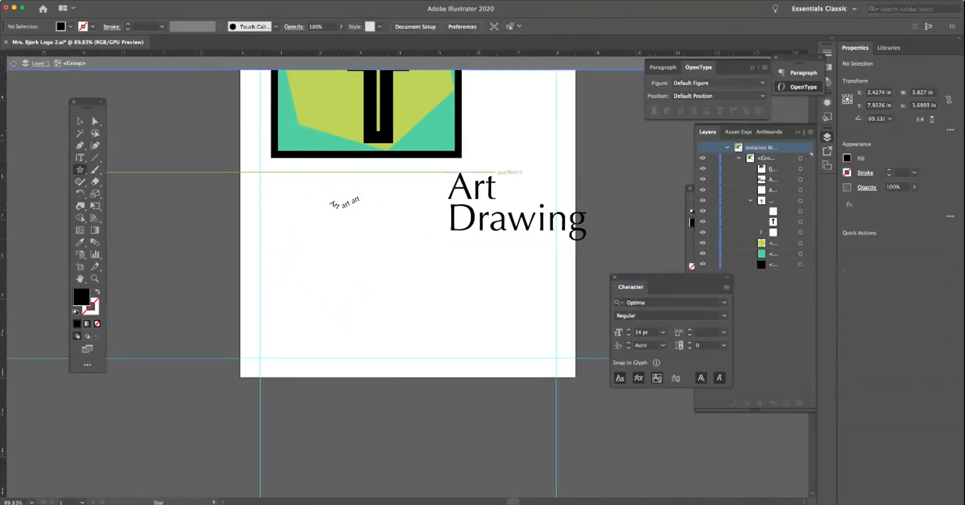
left_click(80, 171)
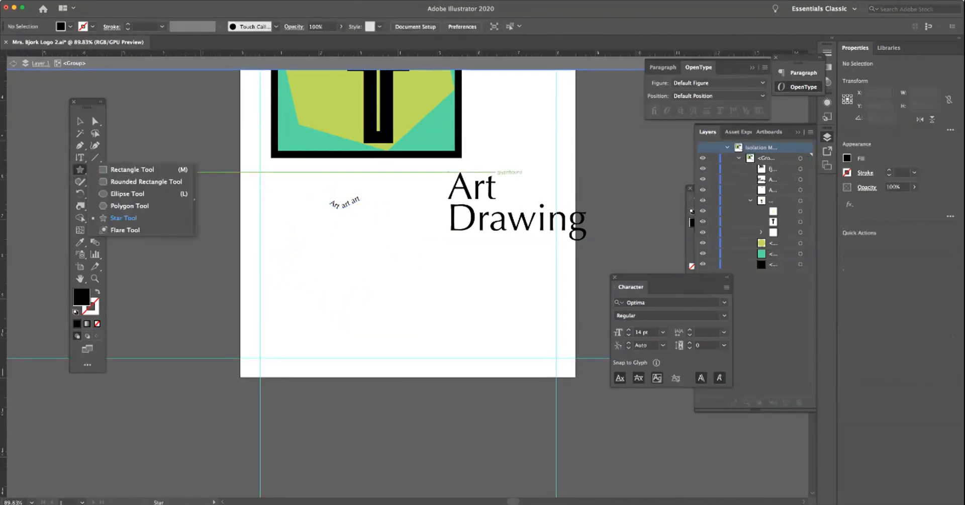
key("p")
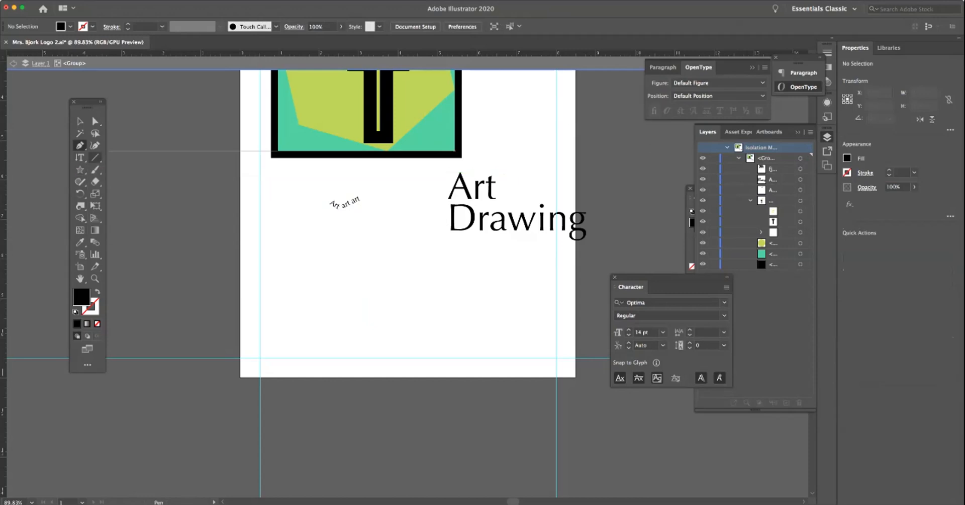
left_click(440, 271)
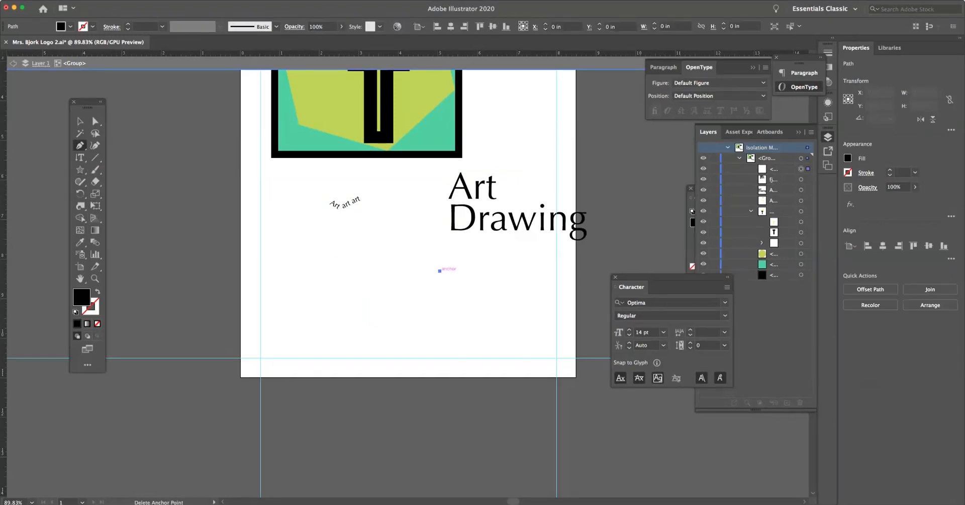
left_click(373, 347)
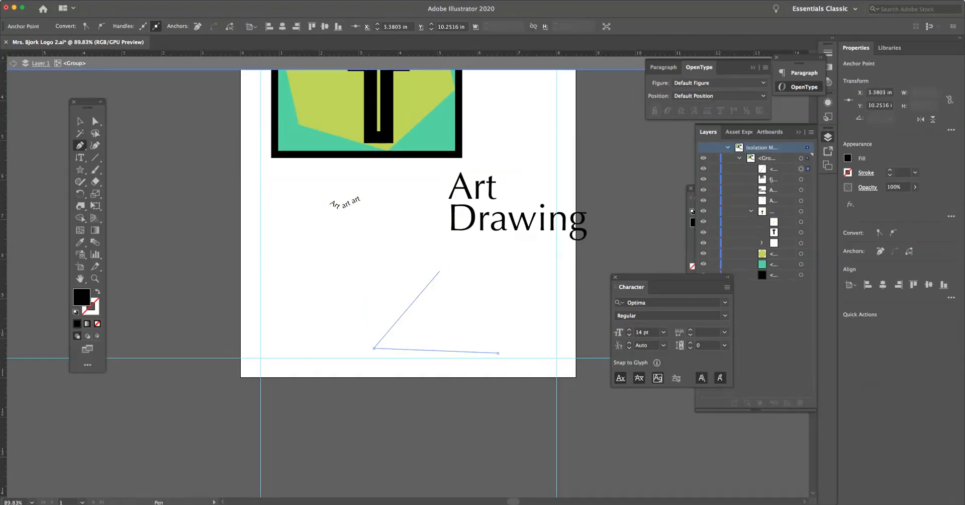
left_click(496, 353)
left_click(439, 272)
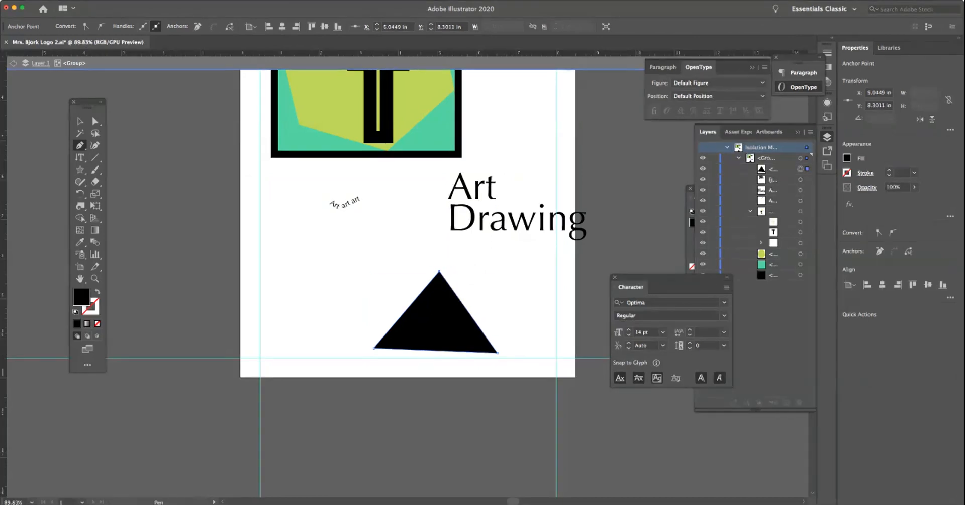
key("t")
left_click(440, 274)
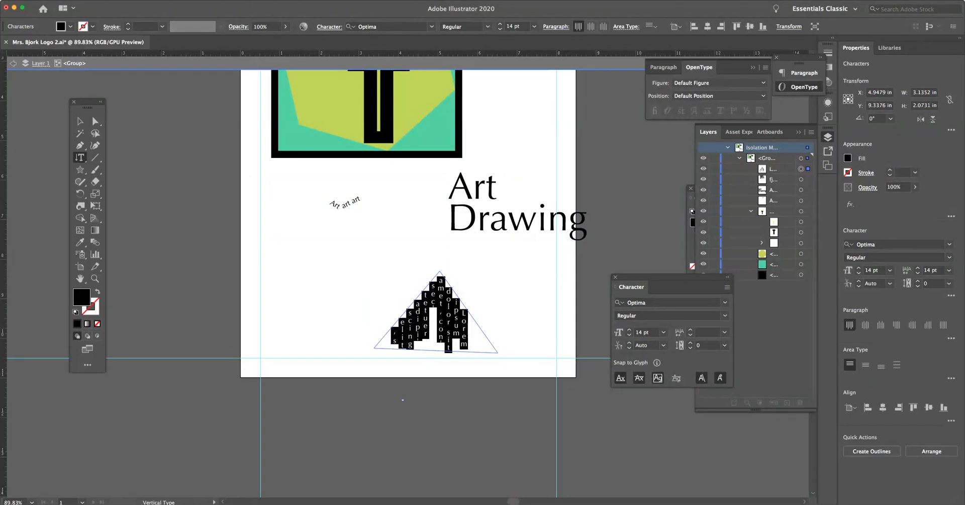
left_click(79, 157)
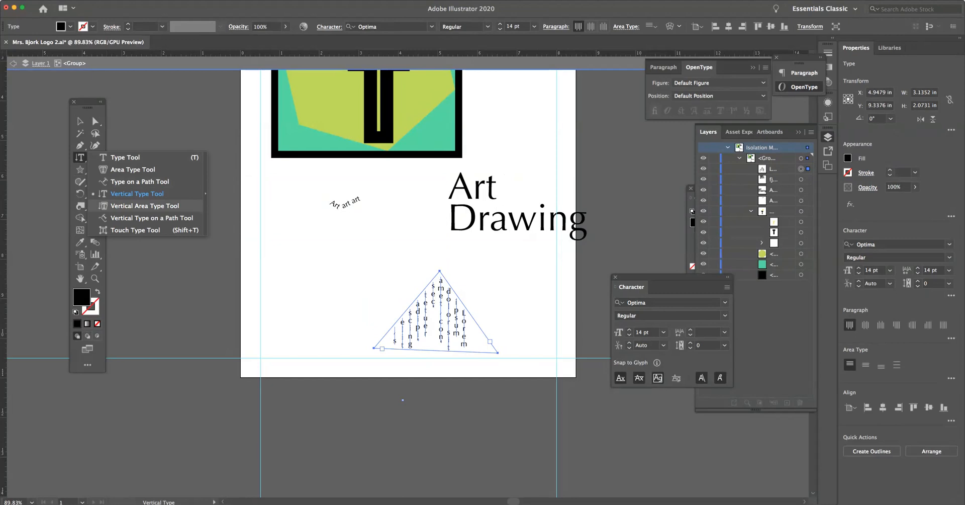
left_click(145, 206)
left_click(80, 156)
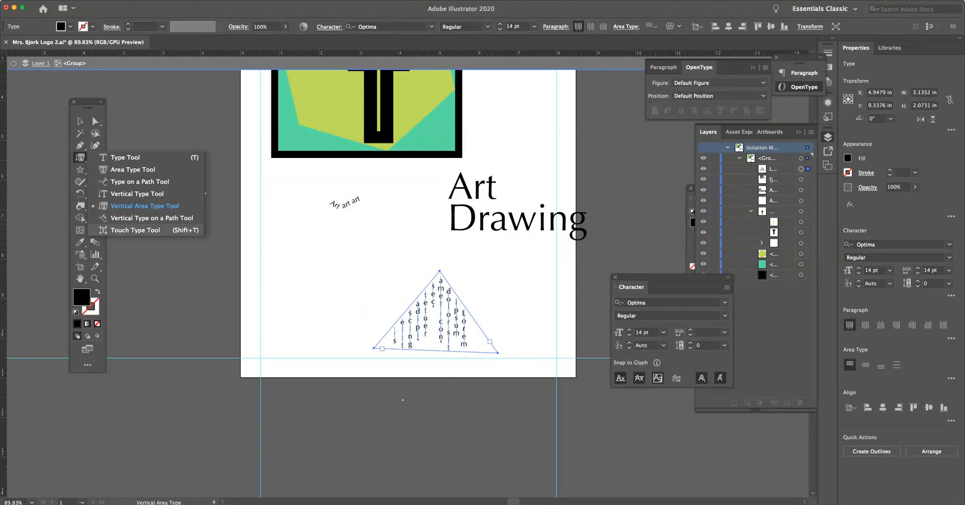
left_click(151, 218)
left_click(80, 157)
left_click(126, 157)
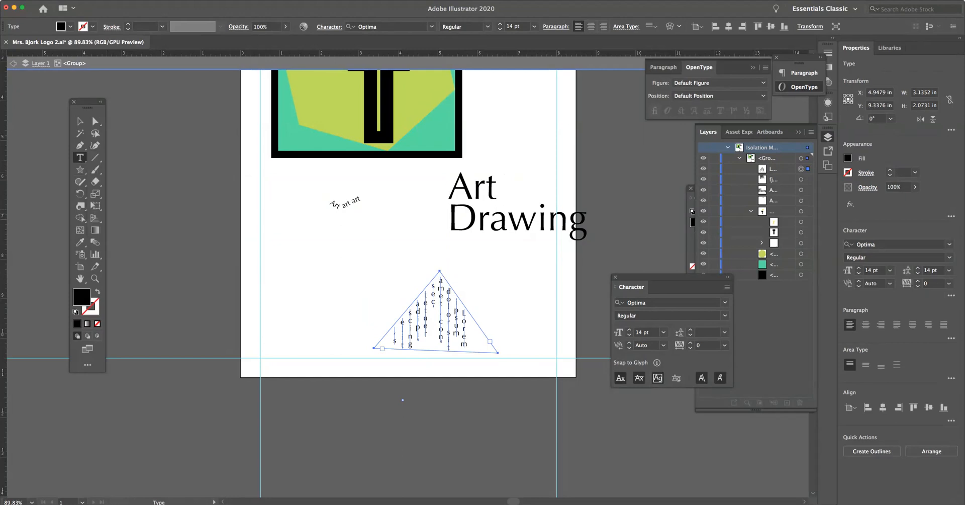
- Delete the triangular vertical text and the "Art art art" path type
key("v")
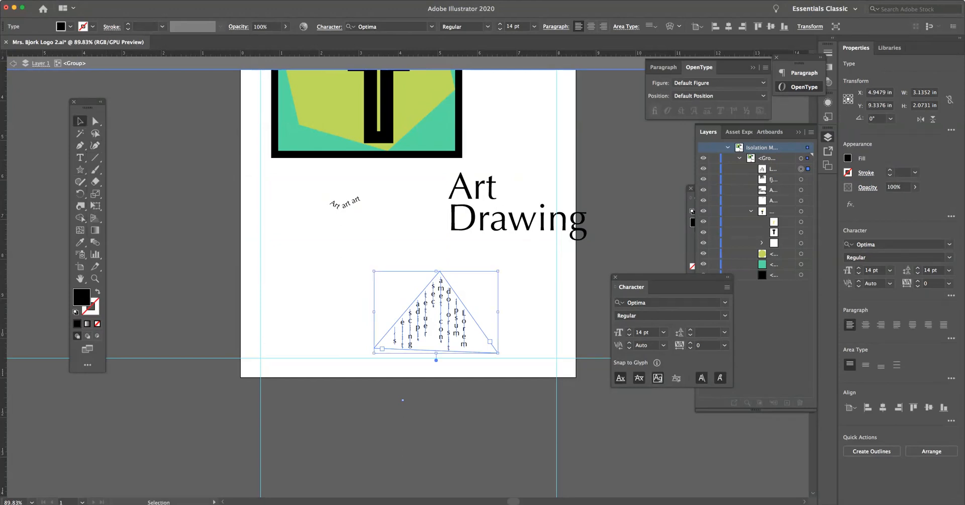
key("Delete")
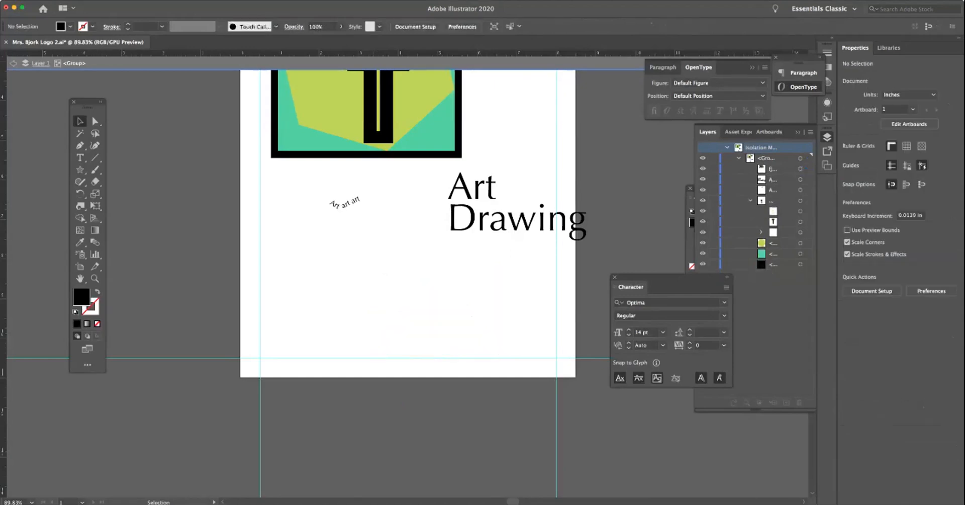
left_click(332, 201)
key("Delete")
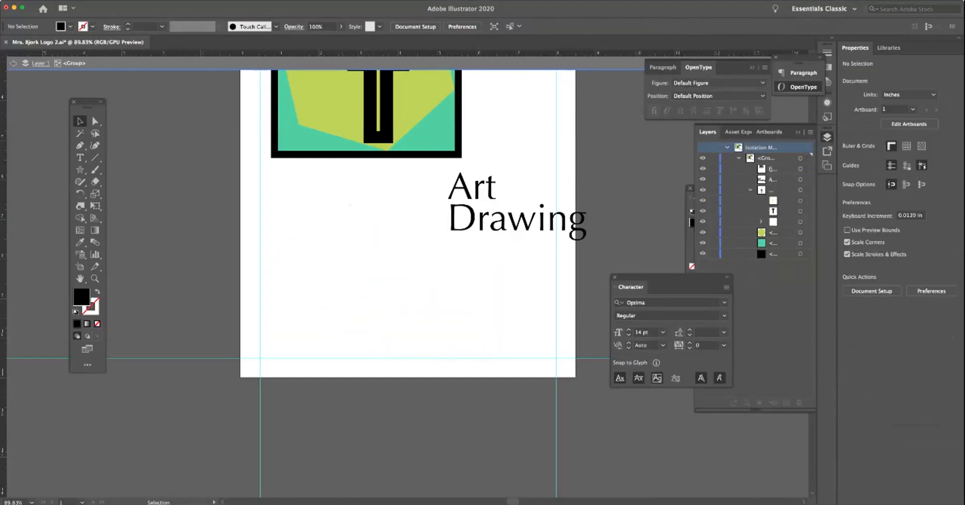
- Add point type reading "A" in the empty area below the framed logo
left_click(80, 158)
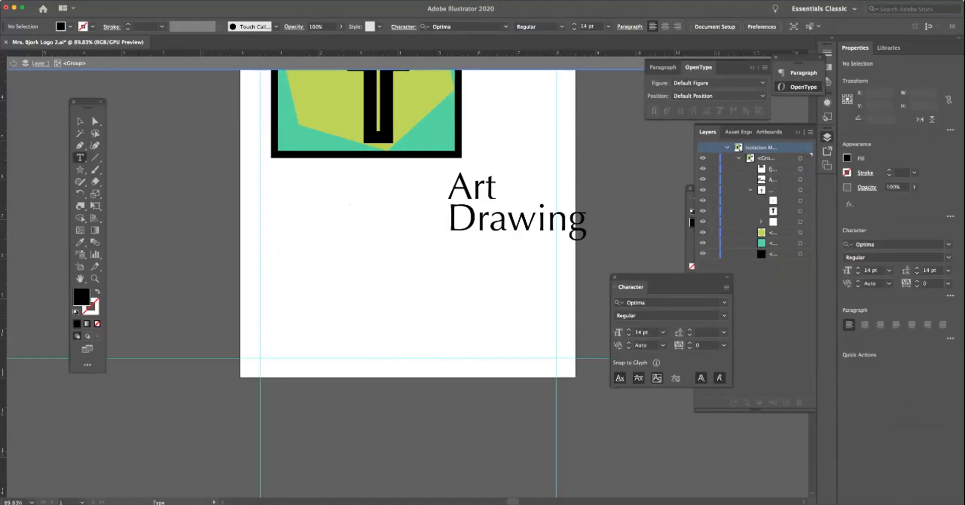
left_click(318, 278)
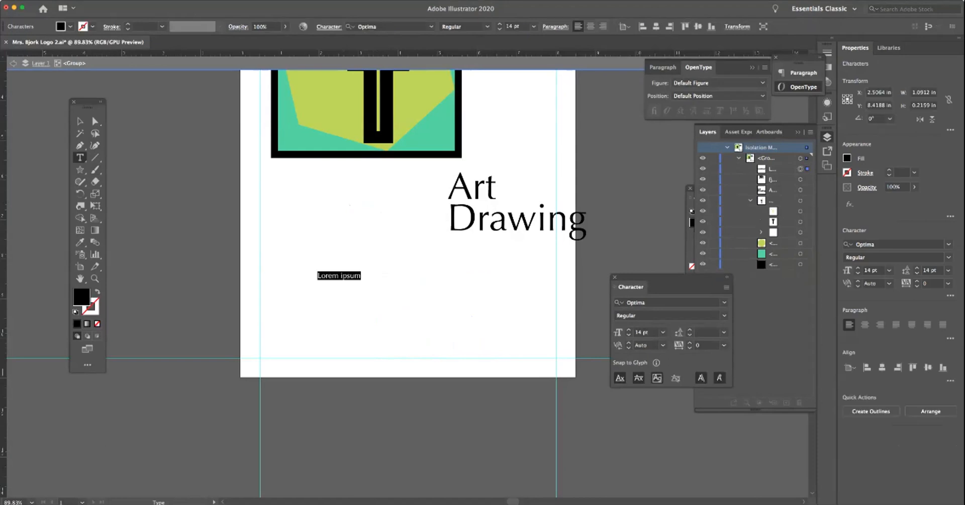
type("A")
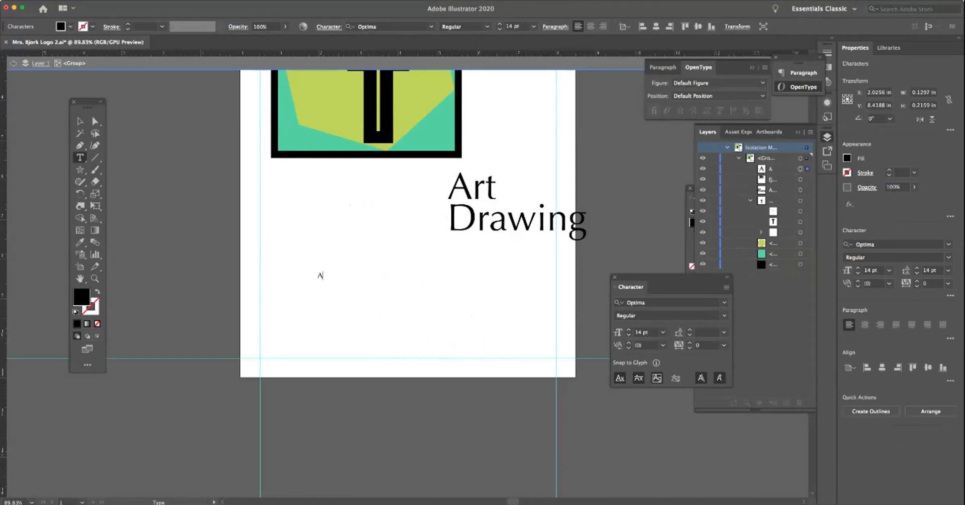
key("Escape")
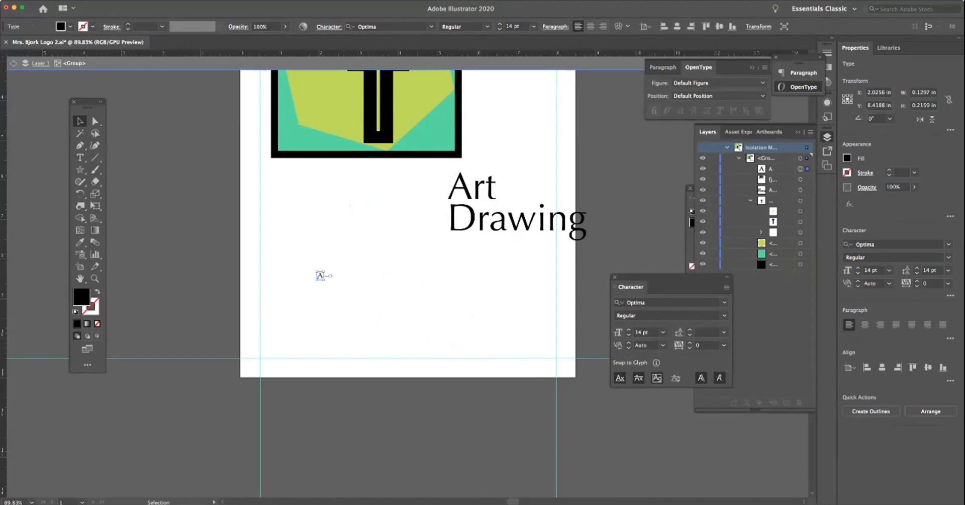
- Set the letter A to the CF Old Milwaukee Regular font at 72 pt
left_click(724, 302)
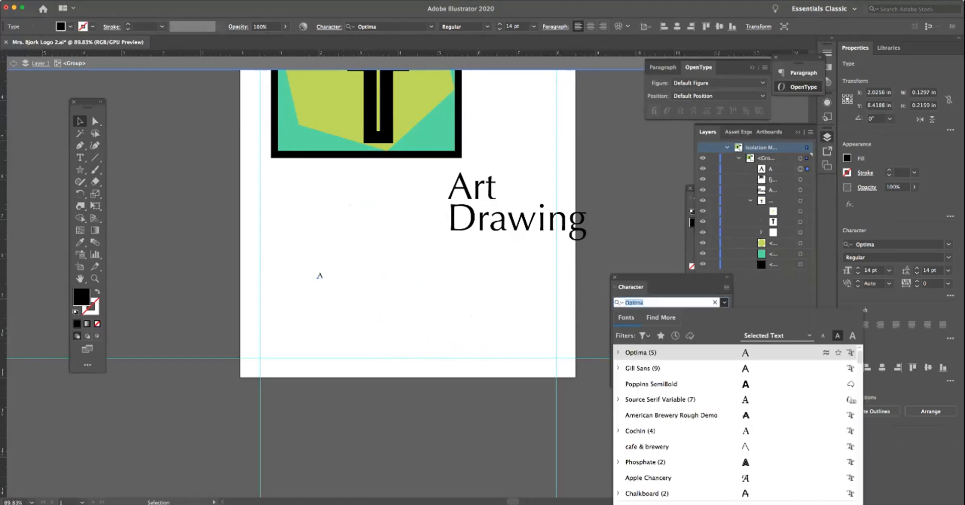
scroll(736, 424, "down", 10)
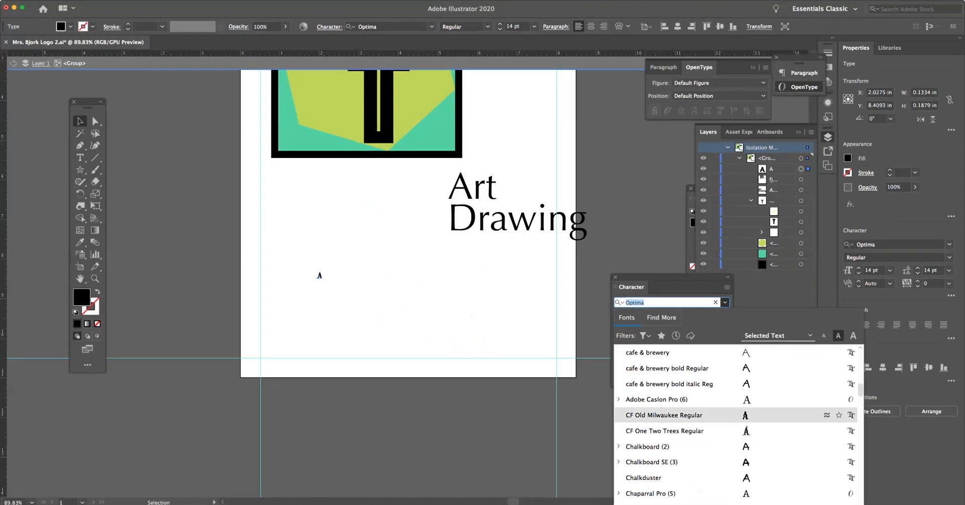
left_click(664, 415)
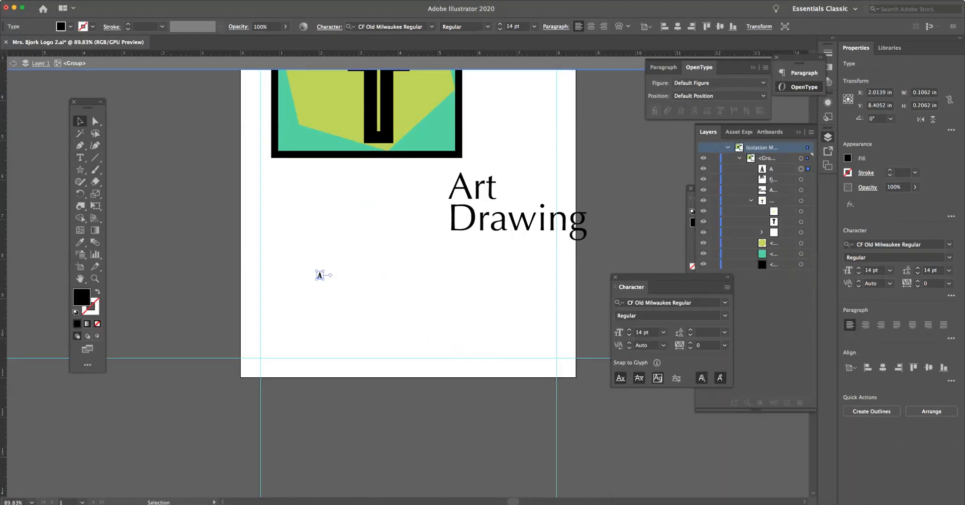
left_click(664, 332)
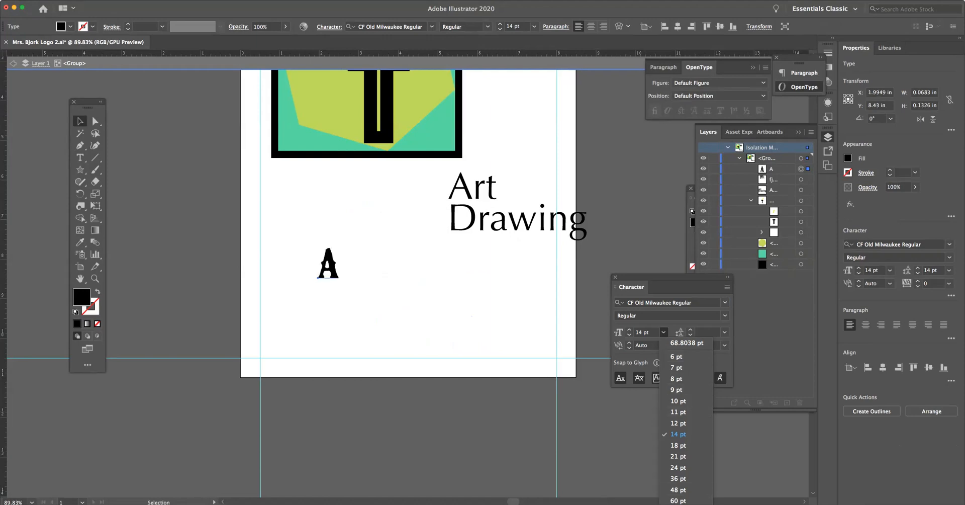
left_click(679, 504)
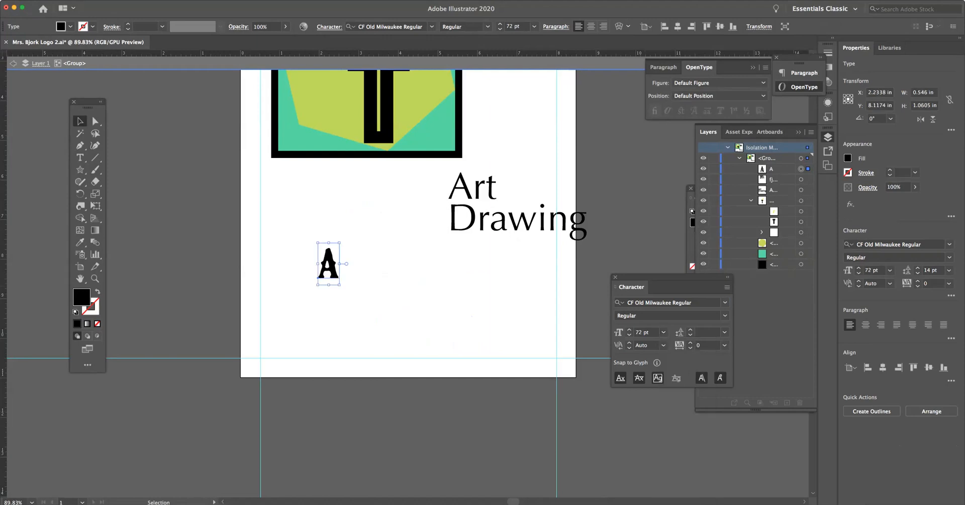
- Scale the letter A up to about 208 pt and move it up closer to the framed logo
left_click_drag(340, 285, 380, 363)
left_click_drag(349, 301, 331, 248)
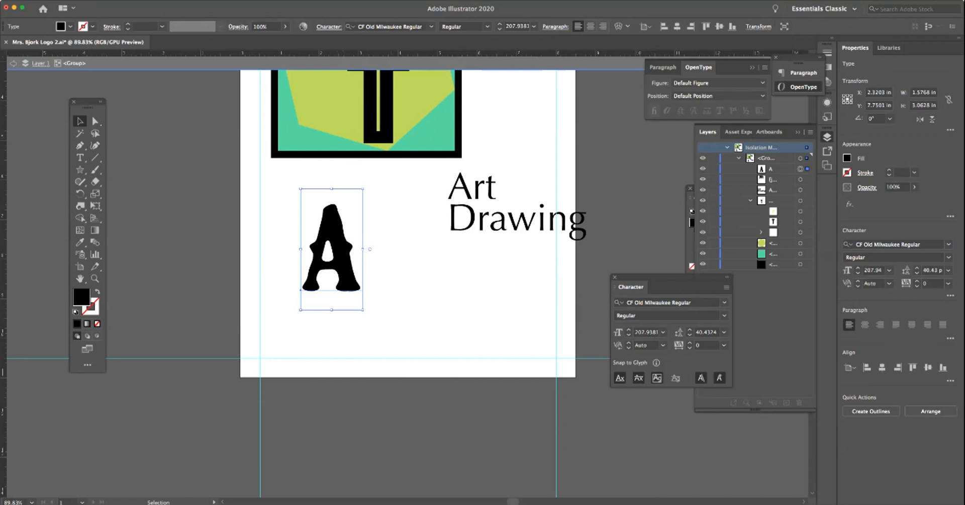
- Convert the letter A to outlines and deselect it
left_click(81, 0)
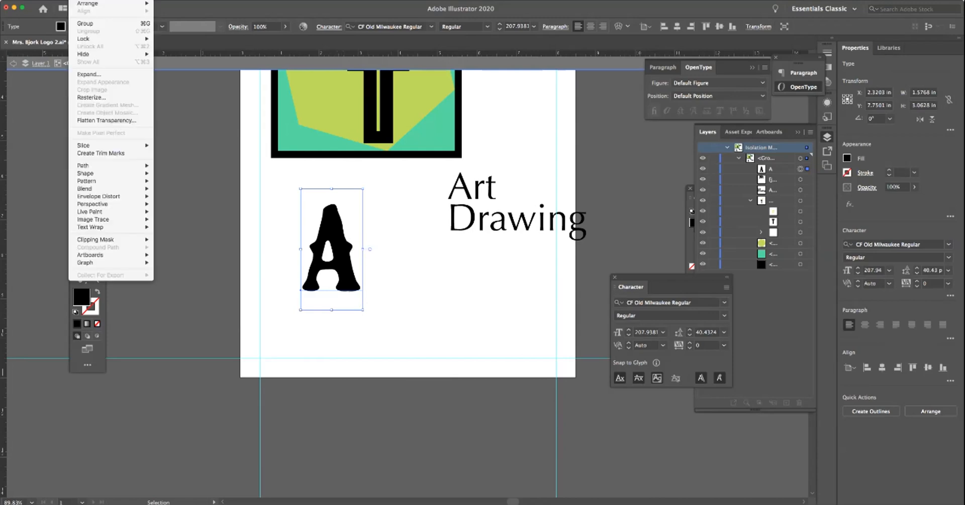
mouse_move(105, 0)
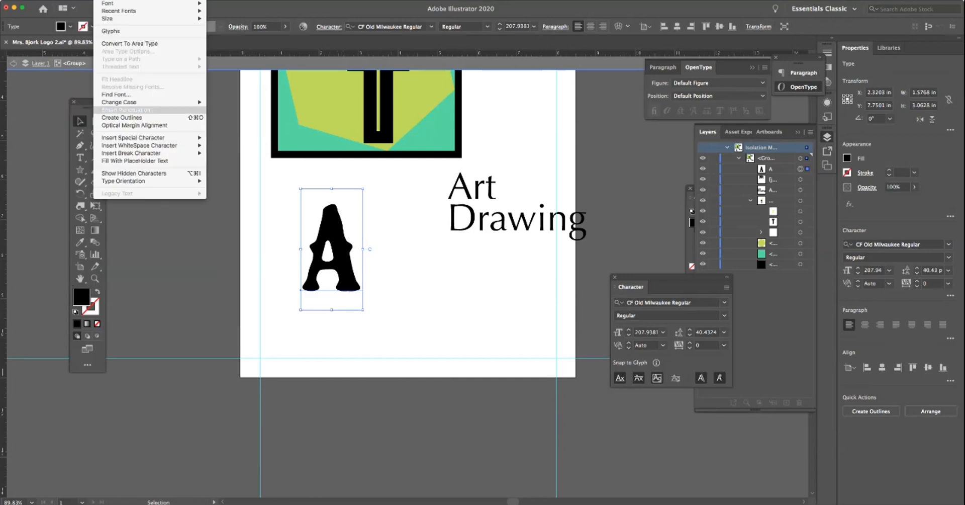
left_click(121, 117)
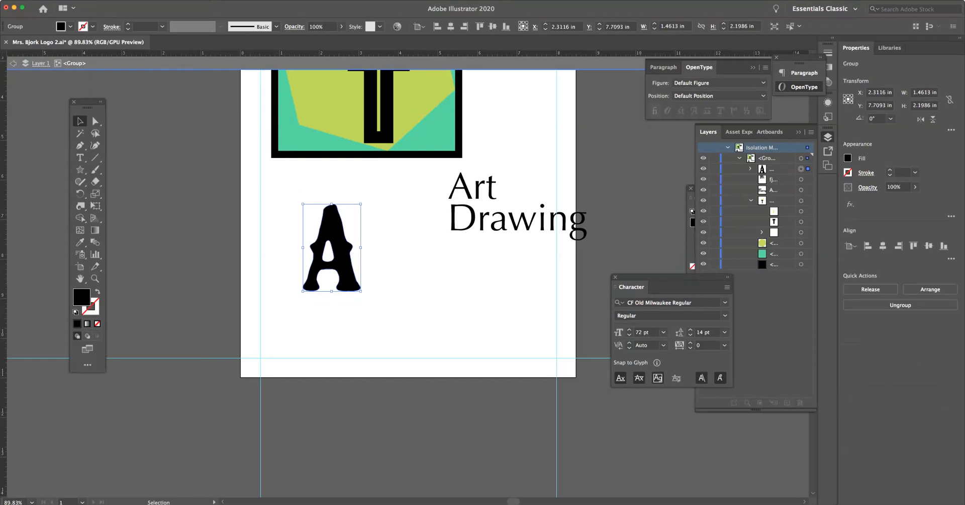
left_click(395, 251)
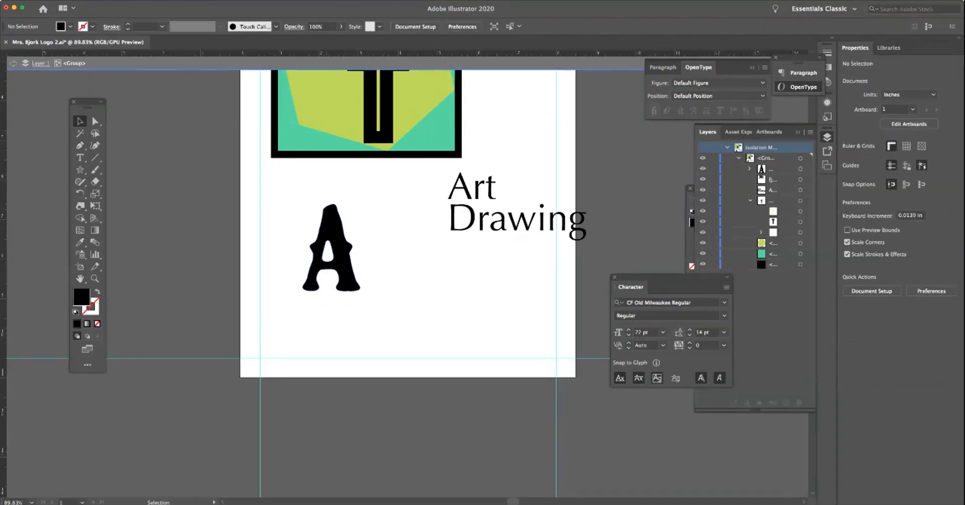
- Select the outlined letter A with the Direct Selection tool and examine its anchor points against its bounding box
left_click(95, 122)
left_click(341, 252)
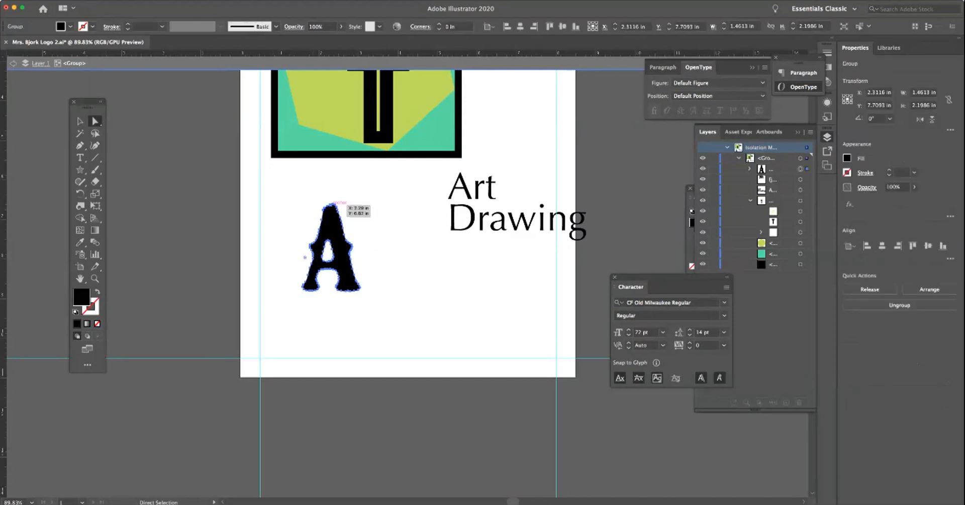
key("v")
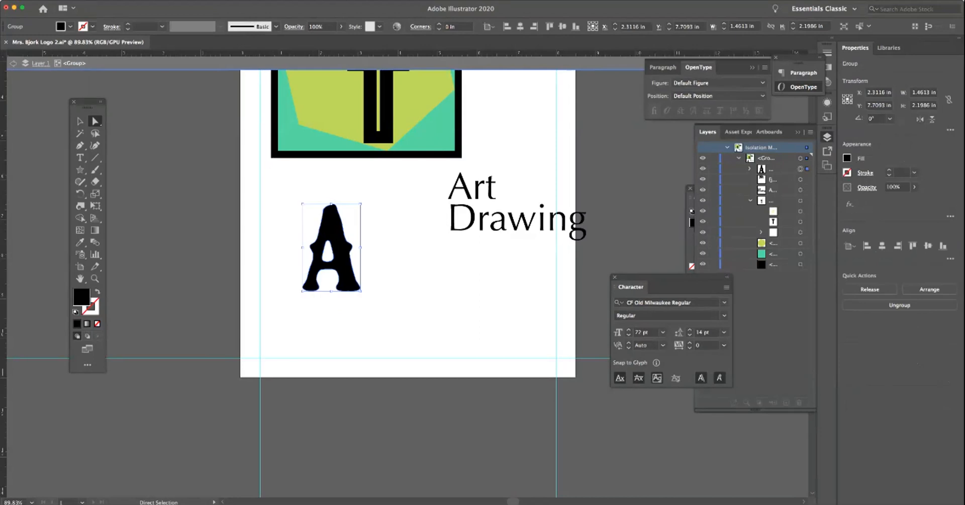
key("a")
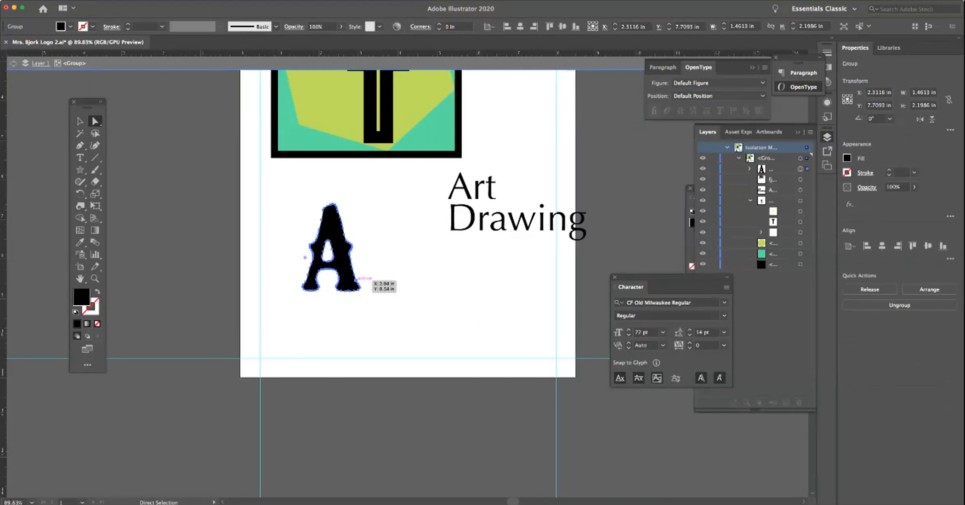
- Move the outlined letter A slightly up and right and pull anchor points of its right foot outward into spikes
left_click_drag(359, 279, 365, 273)
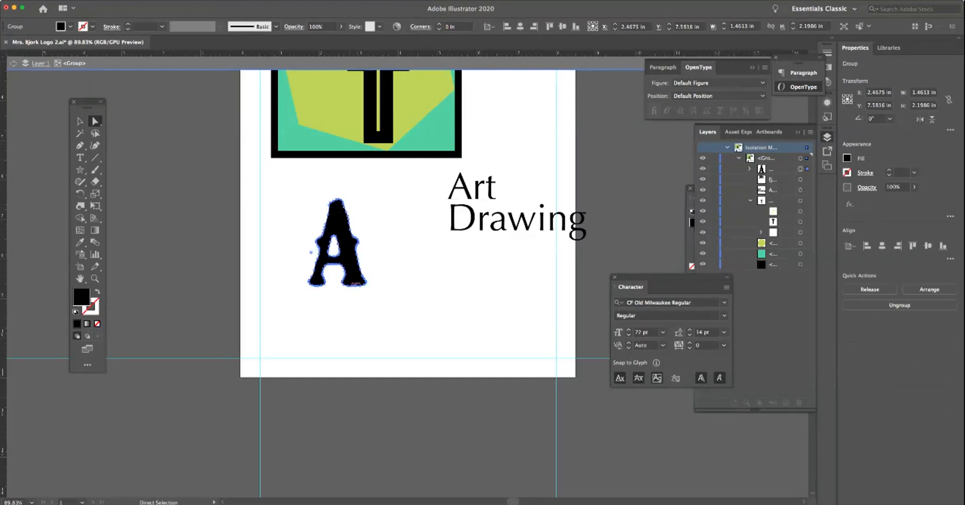
left_click(366, 296)
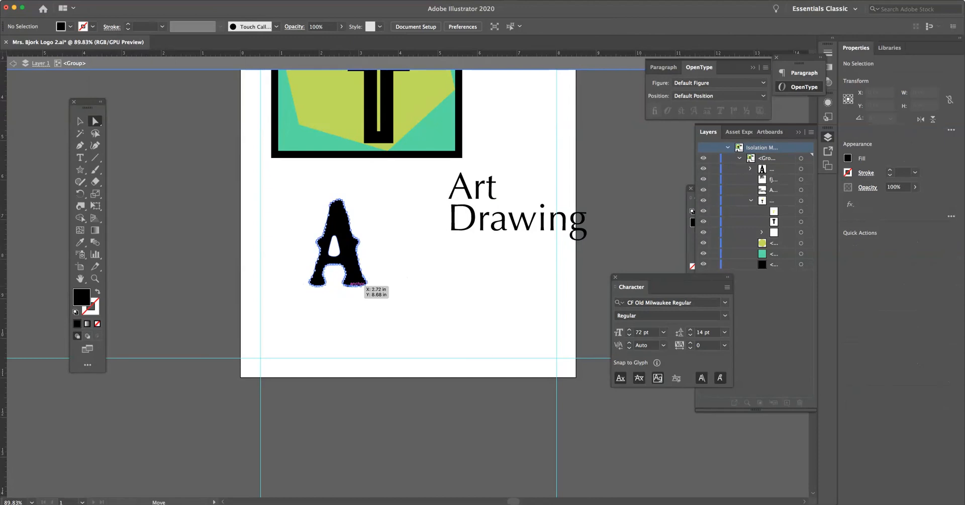
left_click(358, 285)
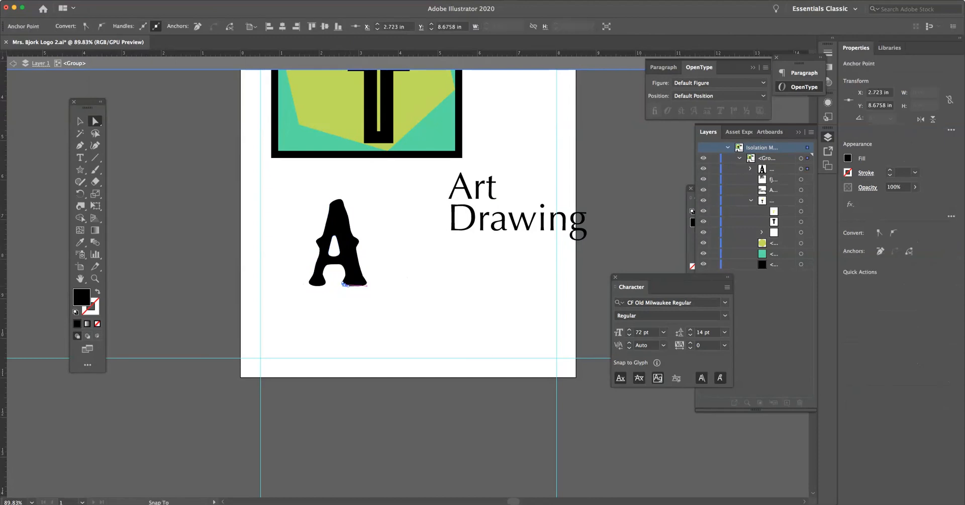
left_click_drag(346, 284, 380, 277)
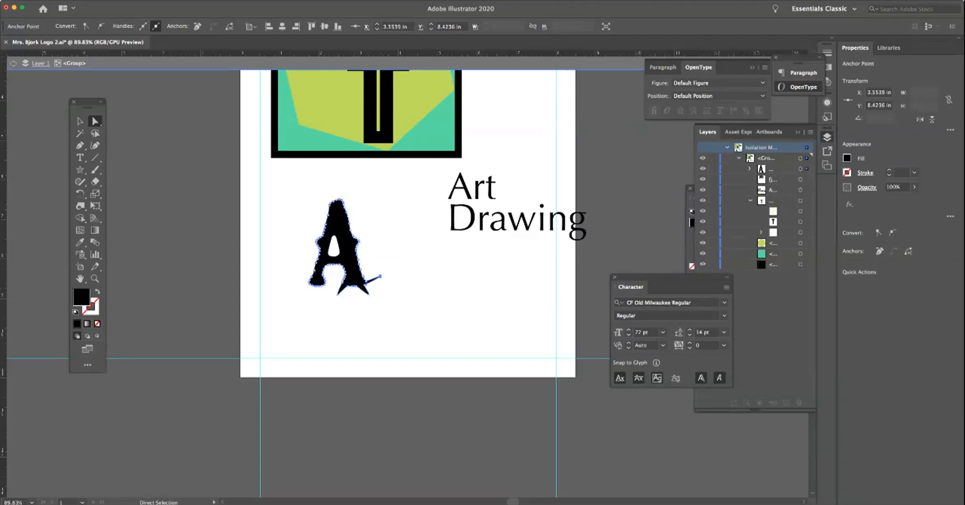
- Pull the anchor points on both sides of the letter A outward into horizontal spikes and deselect the letter
left_click_drag(358, 240, 381, 239)
left_click_drag(317, 243, 297, 240)
key("v")
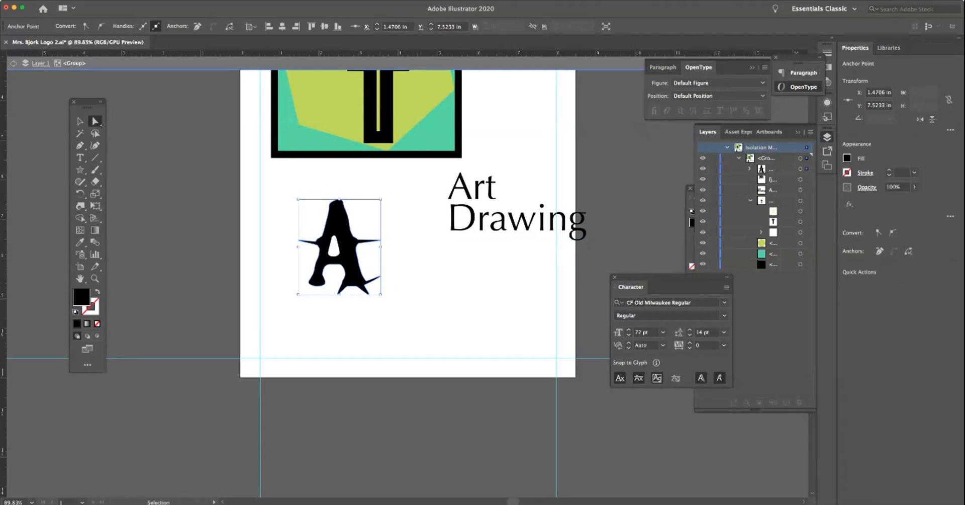
key("a")
left_click(79, 121)
left_click(397, 290)
- Create a new Letter document in portrait orientation, 8.5 x 11 in, with CMYK color and one artboard
scroll(397, 290, "up", 5)
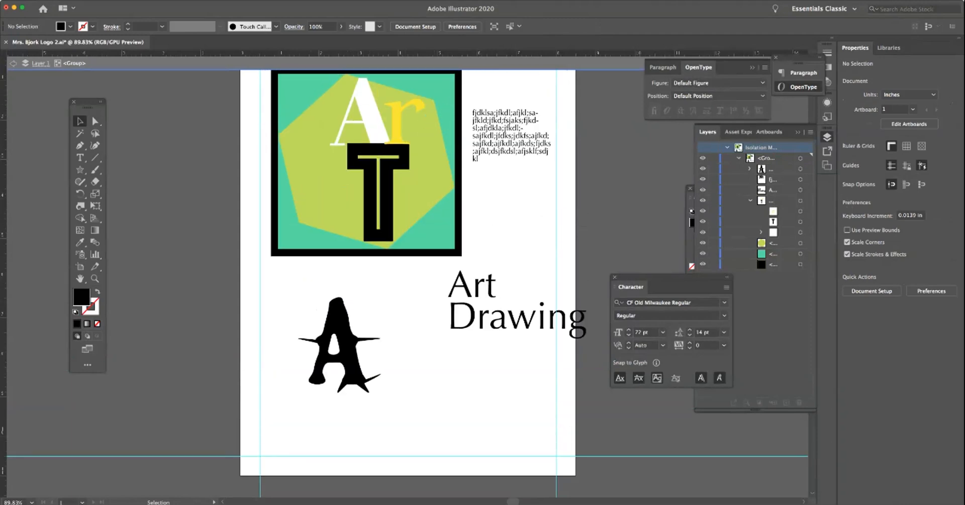
scroll(396, 289, "up", 3)
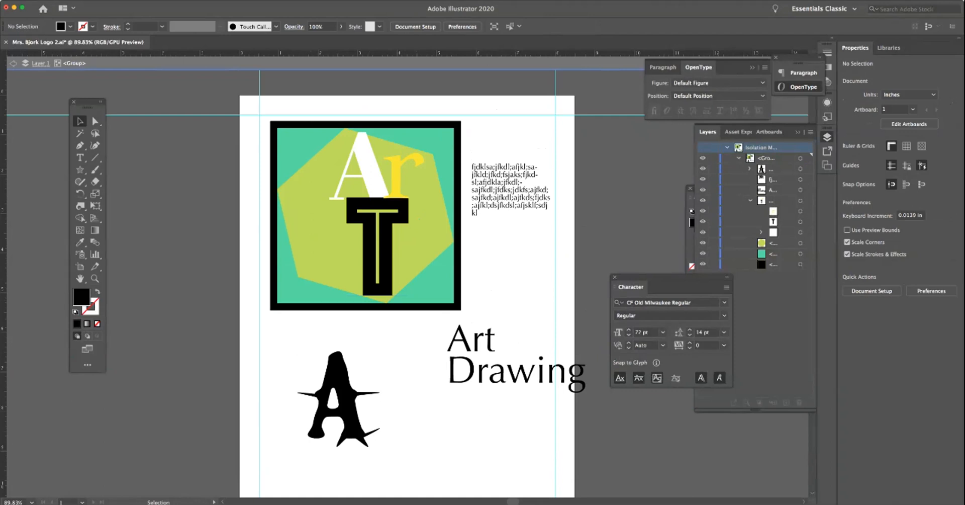
scroll(397, 290, "down", 1)
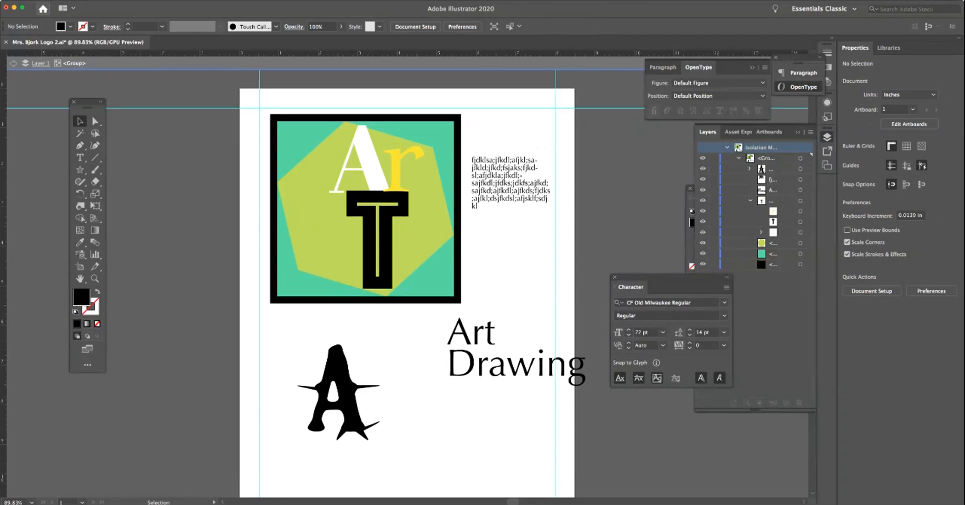
left_click(42, 0)
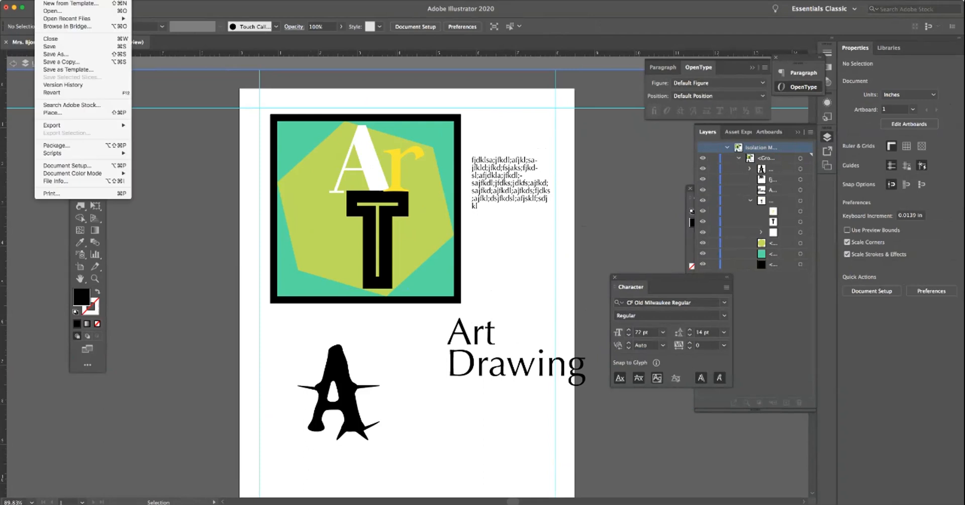
left_click(50, 0)
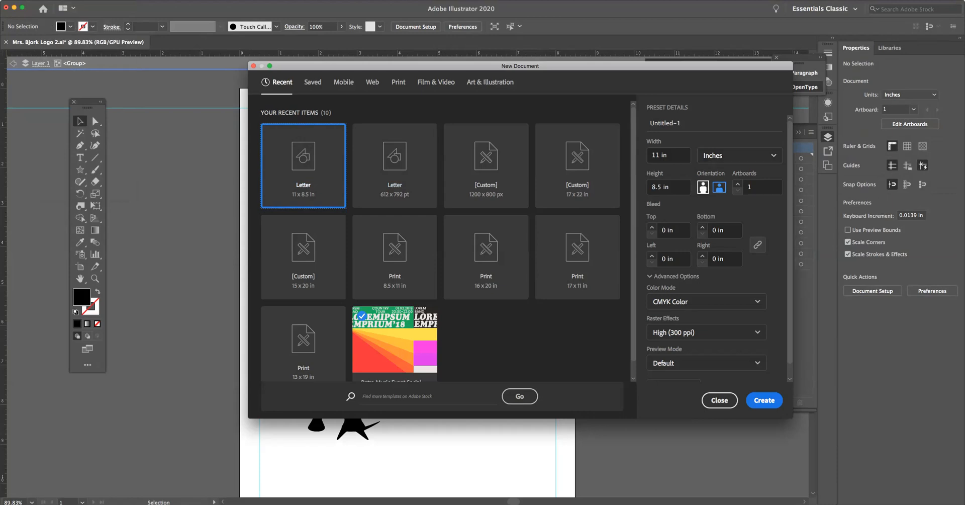
left_click(703, 186)
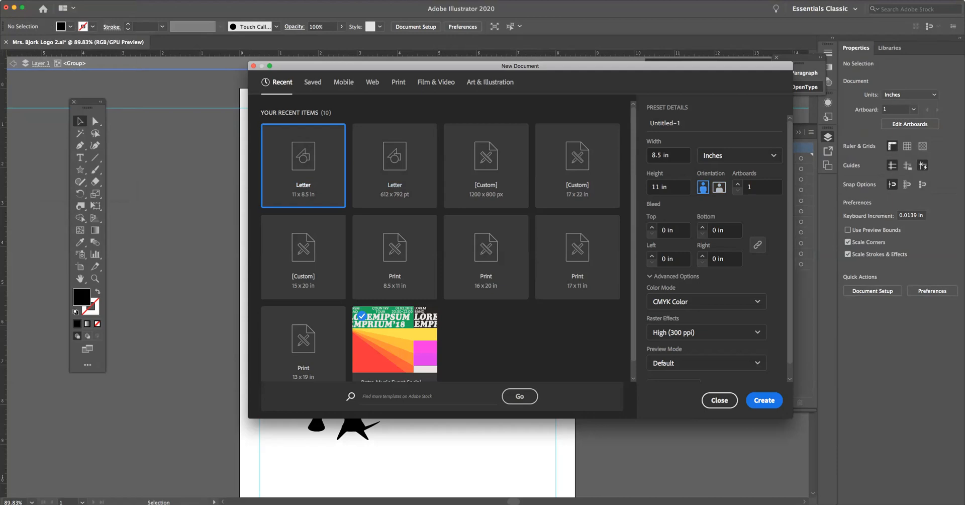
key("Return")
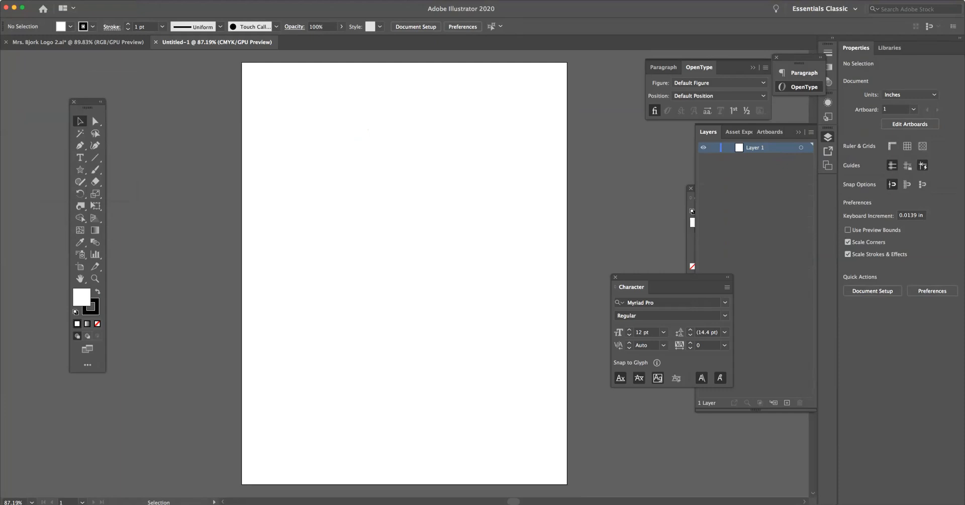
- Show the rulers and place vertical guides at 1 in and 3 in and horizontal guides at 1 in and 3 in
key("super+r")
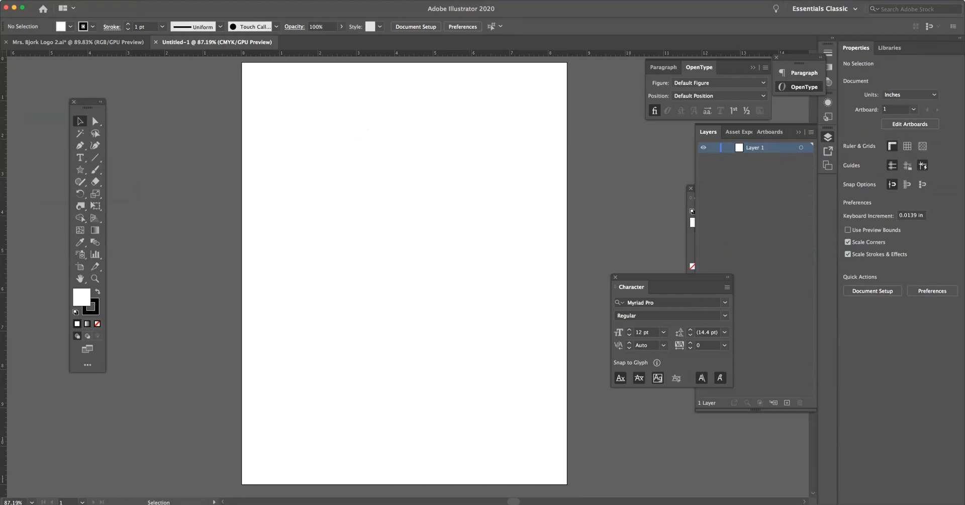
left_click_drag(3, 112, 279, 112)
left_click_drag(362, 98, 362, 102)
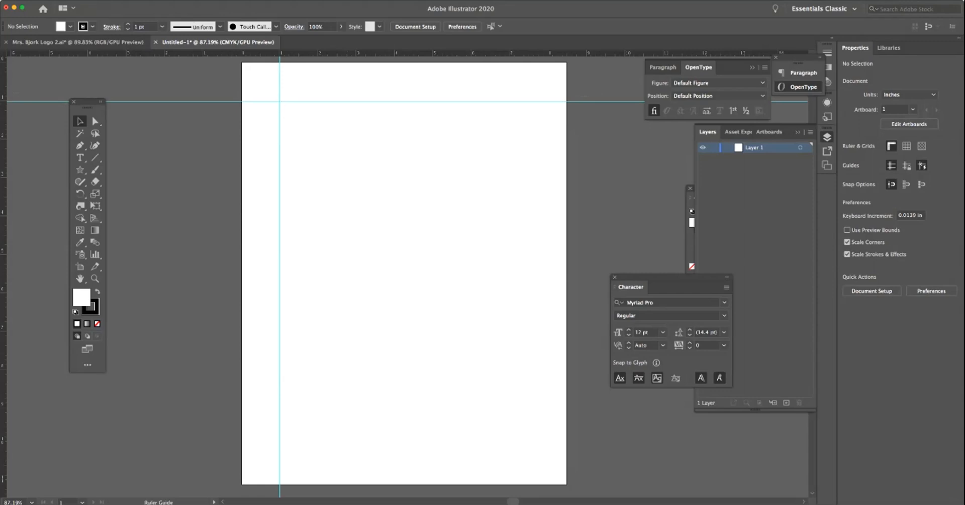
left_click_drag(4, 226, 357, 226)
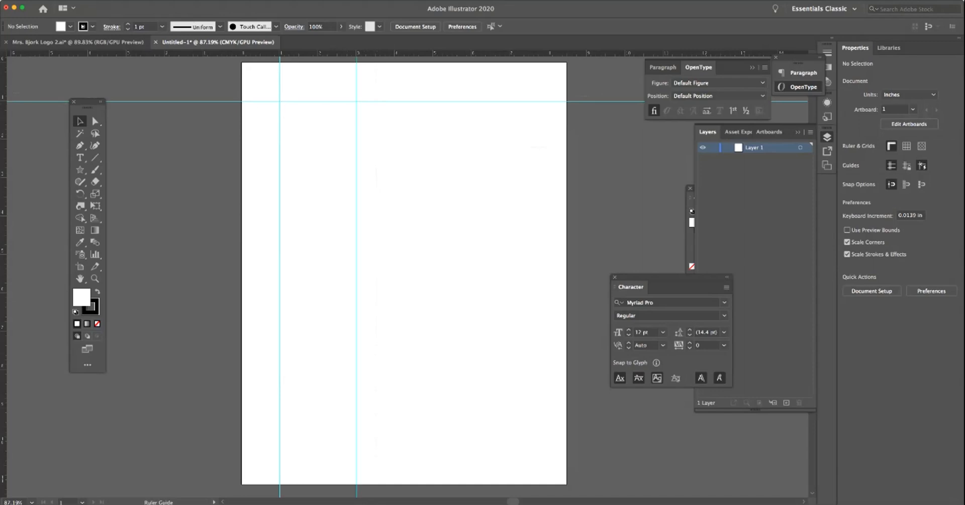
left_click_drag(403, 53, 402, 177)
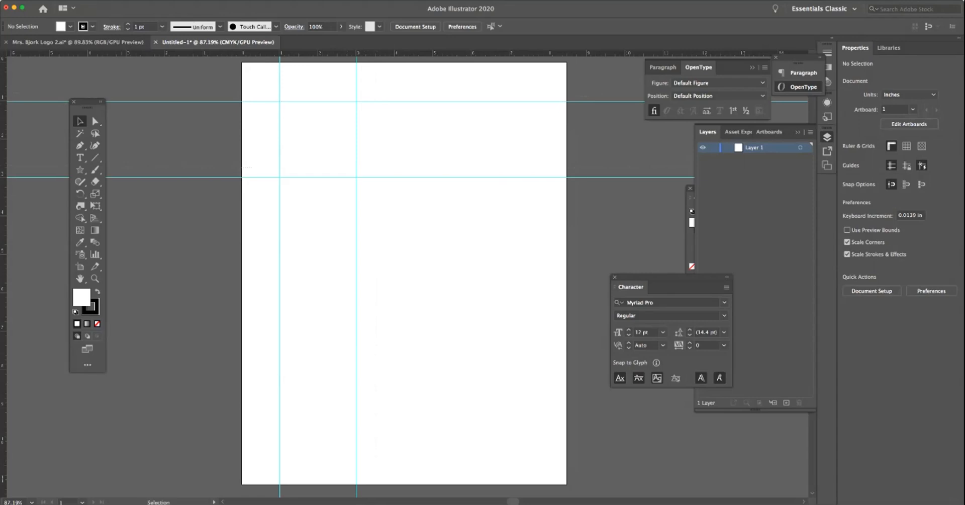
left_click(170, 1)
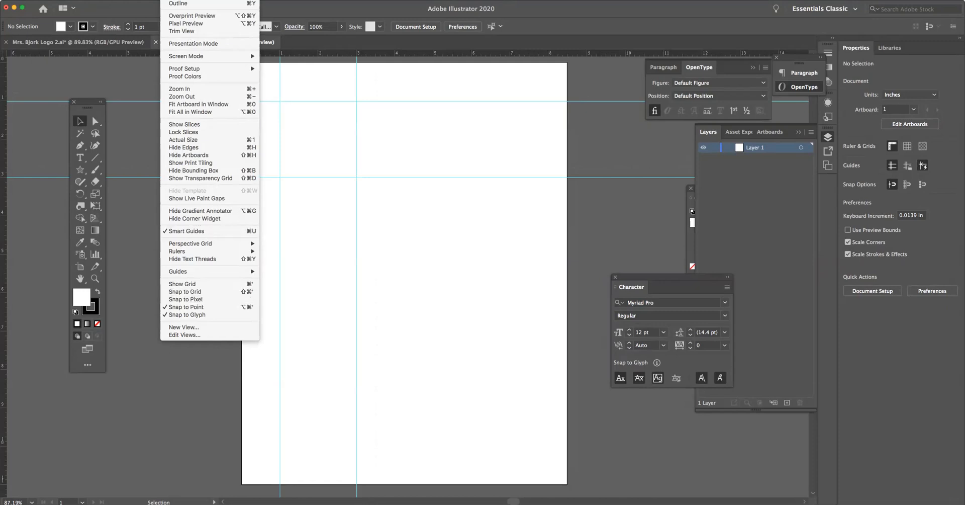
mouse_move(201, 271)
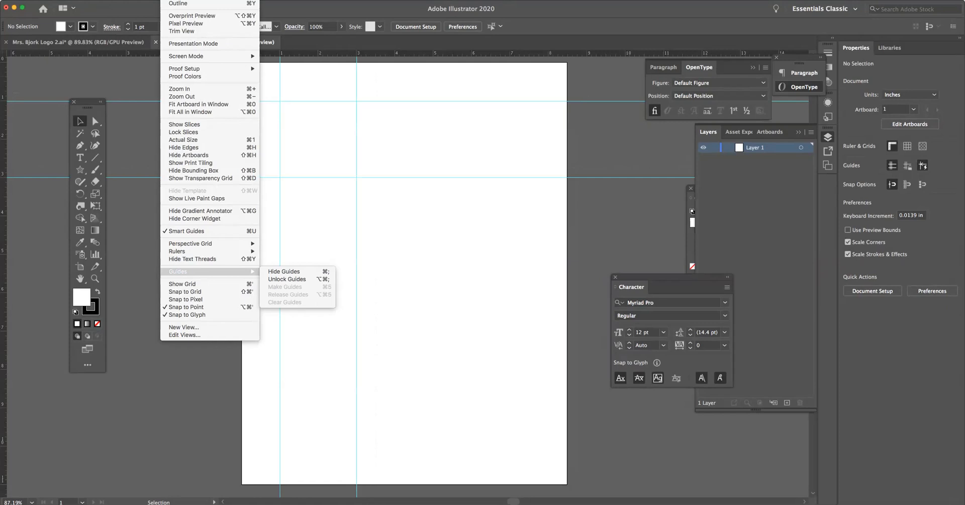
left_click(134, 248)
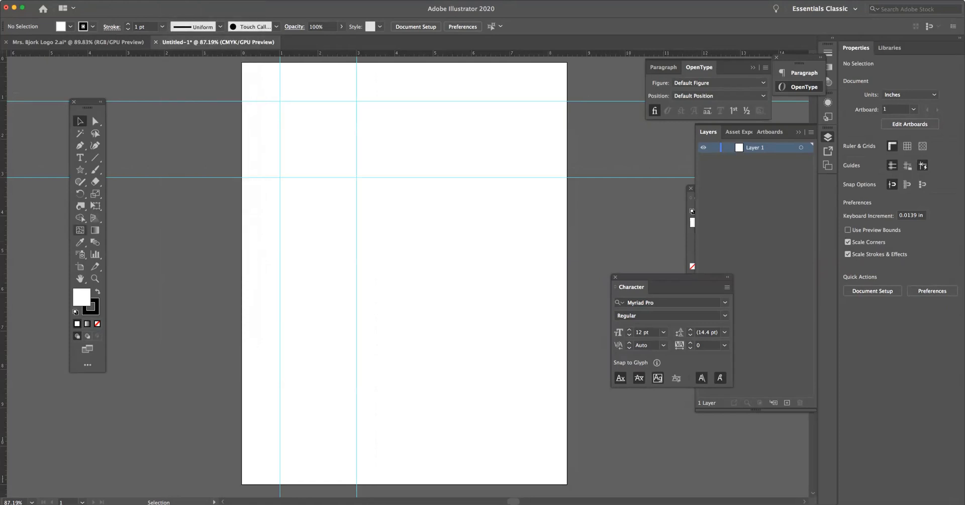
- Draw a square about 2 in wide with the Rectangle tool, filling the area enclosed by the four guides
left_click(79, 181)
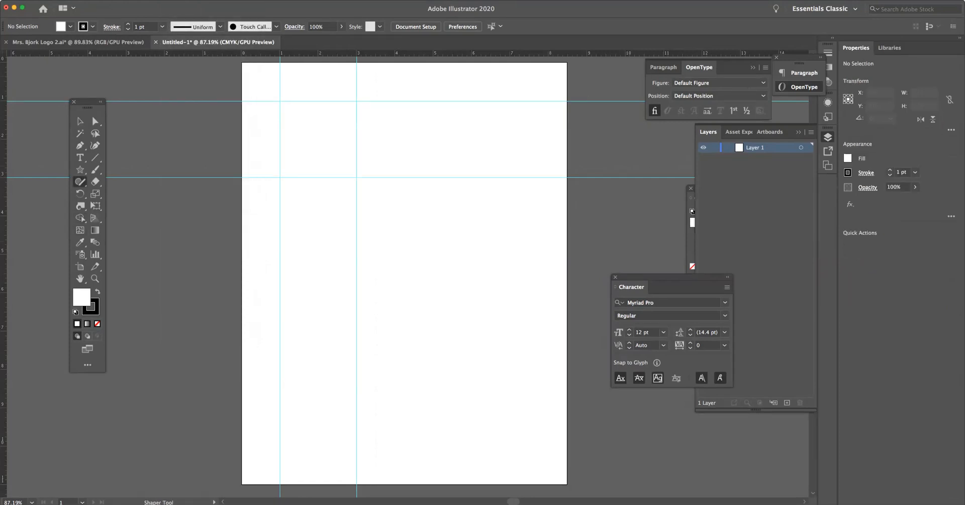
left_click(80, 169)
left_click(126, 169)
left_click_drag(417, 226, 467, 276)
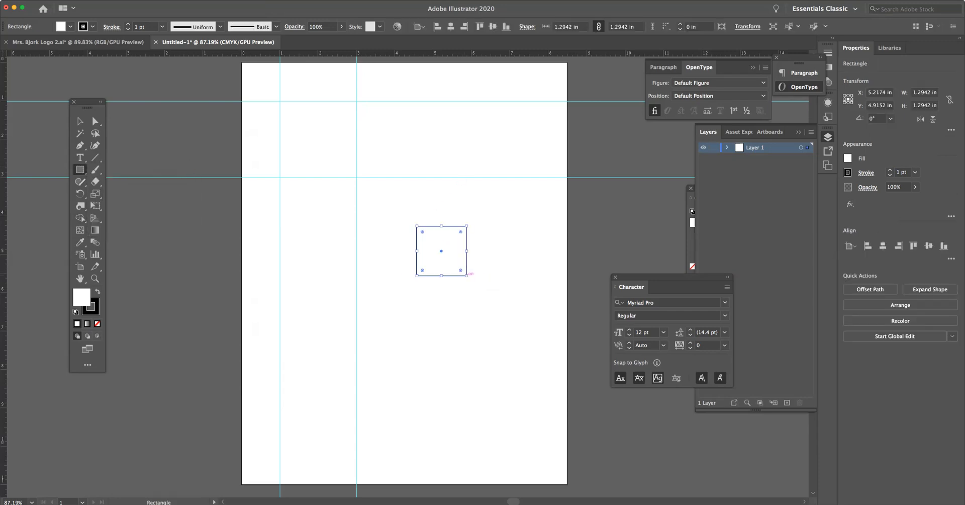
key("Delete")
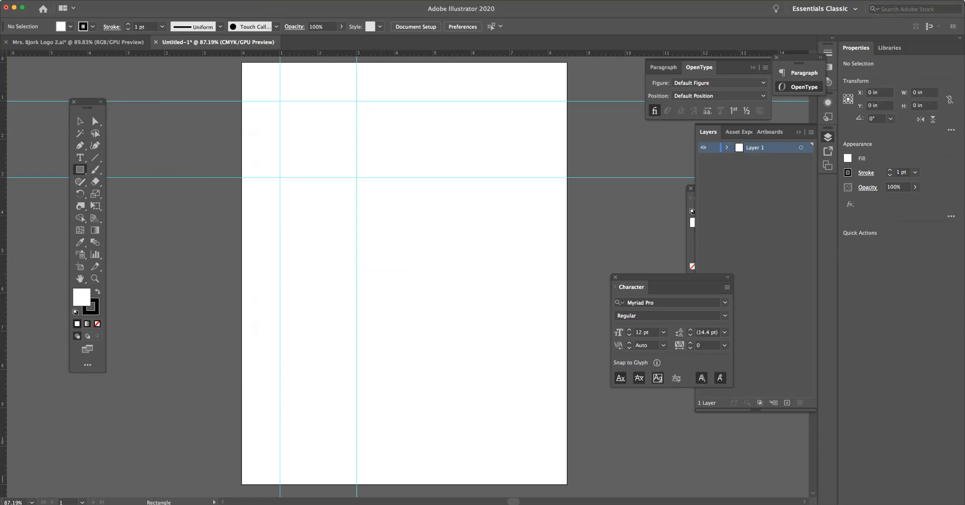
left_click_drag(279, 100, 356, 176)
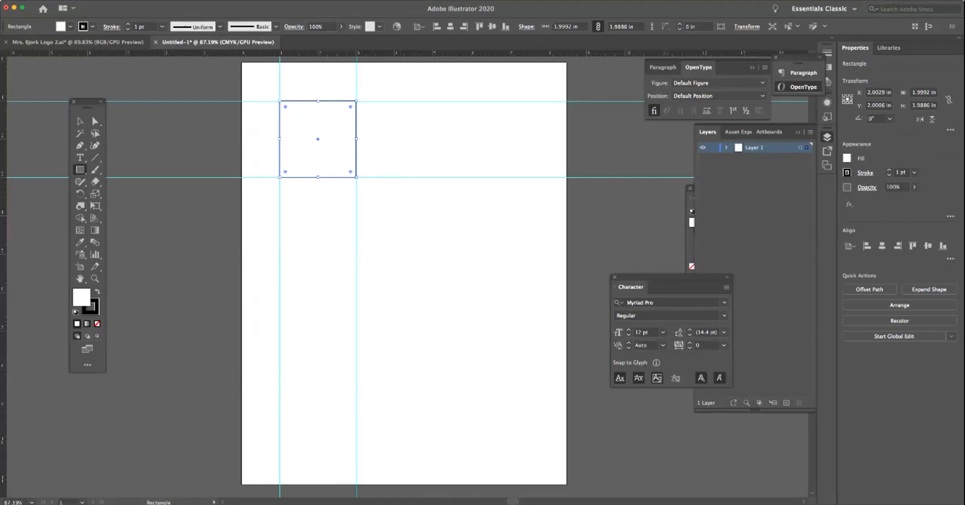
left_click(193, 1)
mouse_move(170, 0)
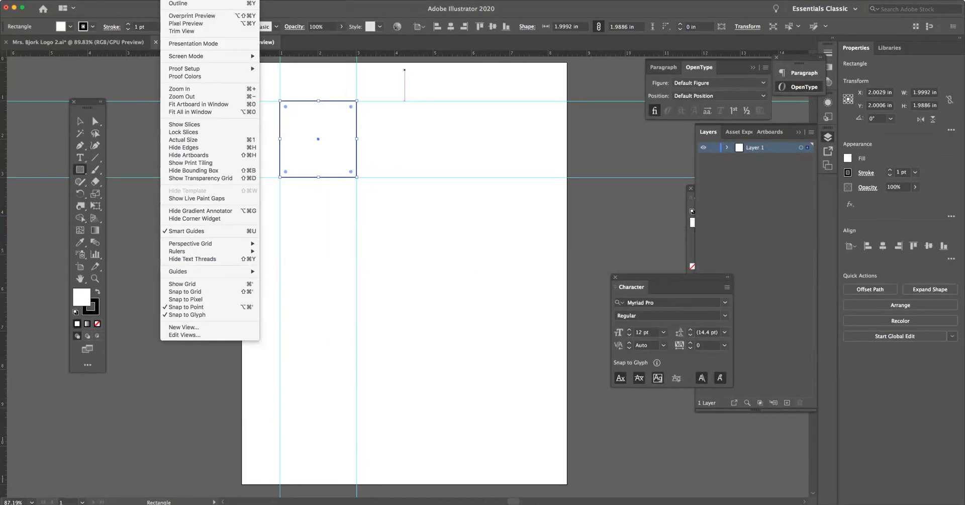
mouse_move(191, 243)
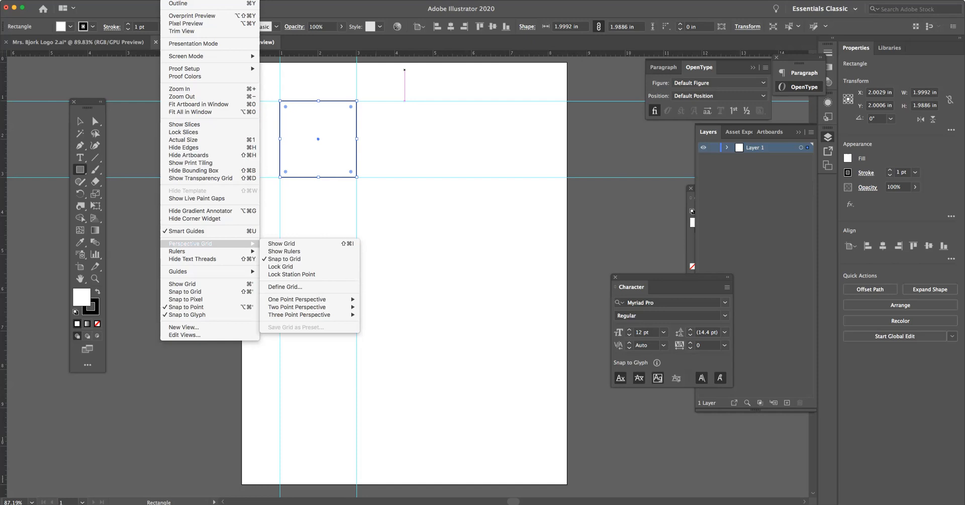
key("Escape")
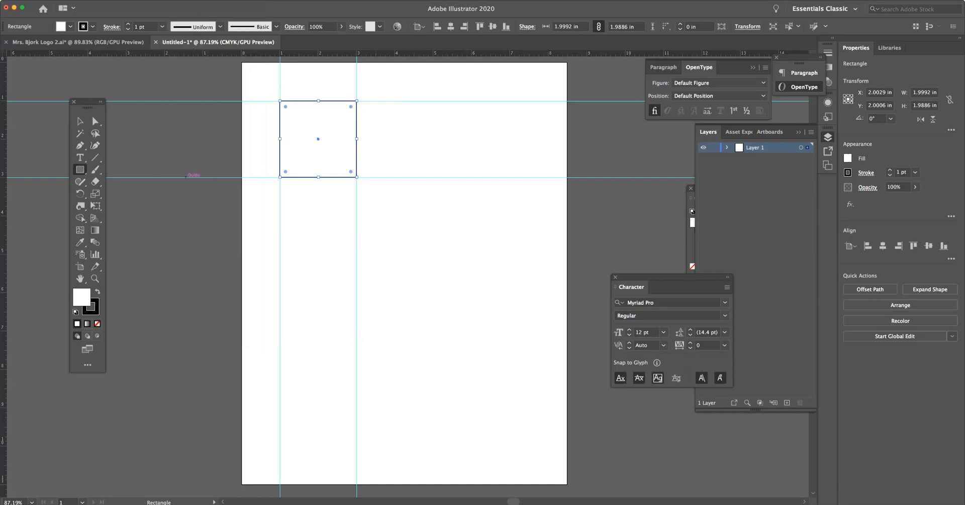
- Switch from the Rectangle tool to the Selection tool
left_click(80, 121)
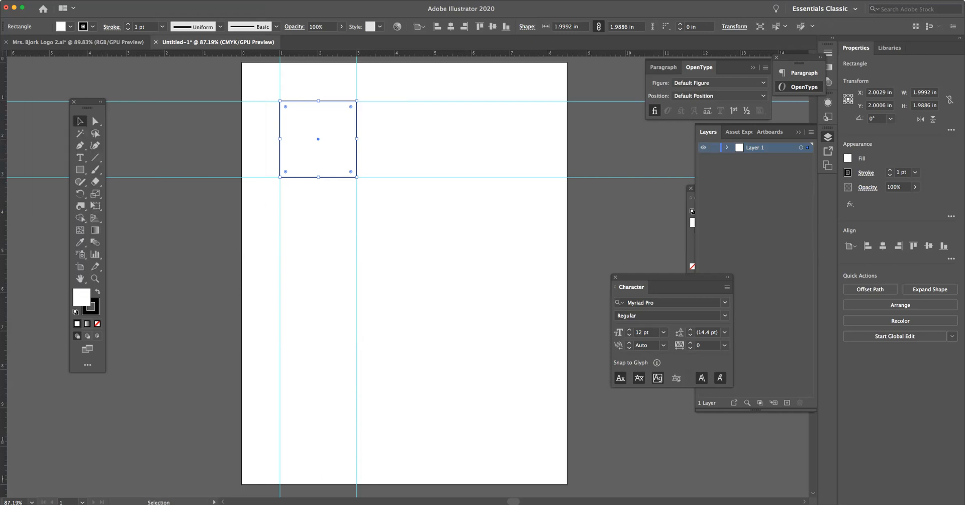